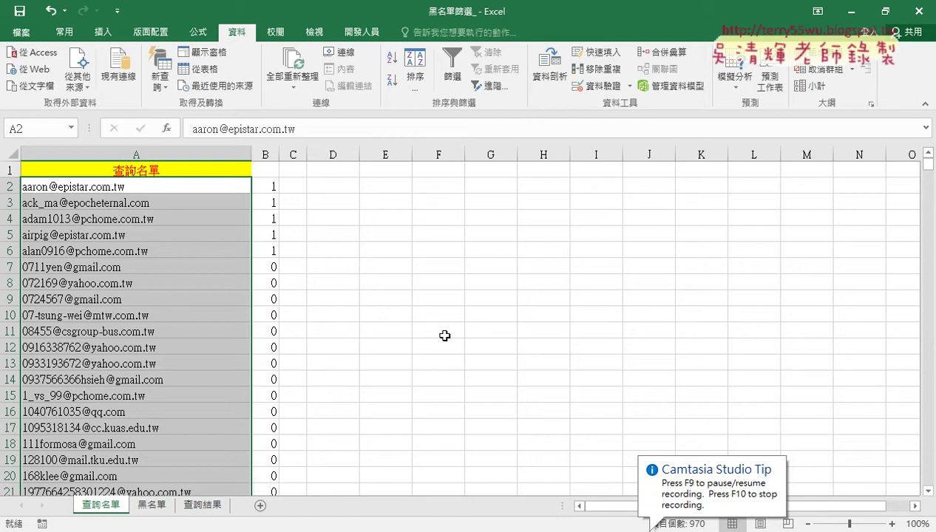
- Select header cell B1 and switch the list filter on, then off again
click(268, 186)
click(272, 170)
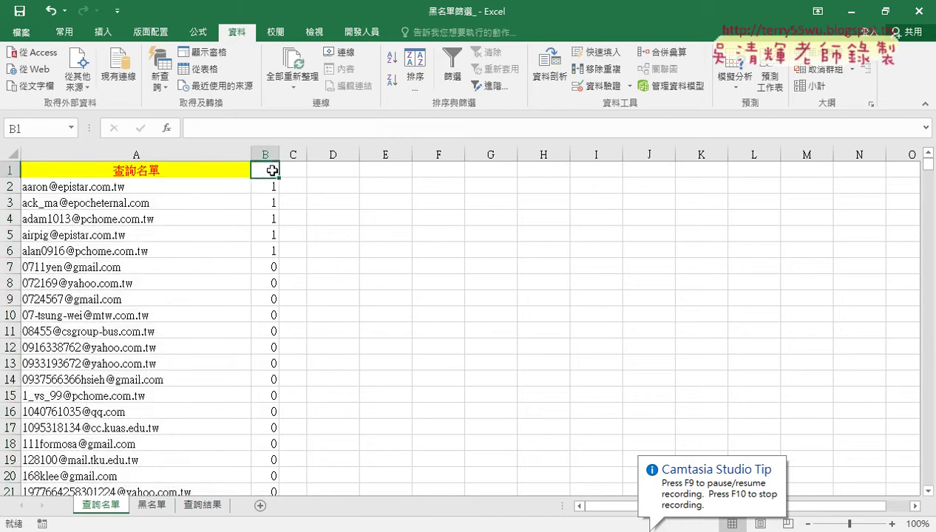
click(452, 74)
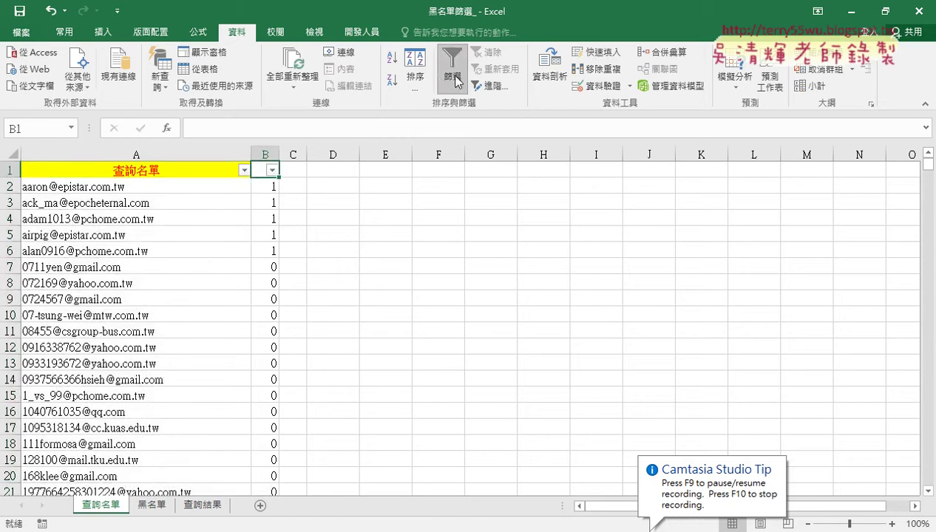
click(454, 79)
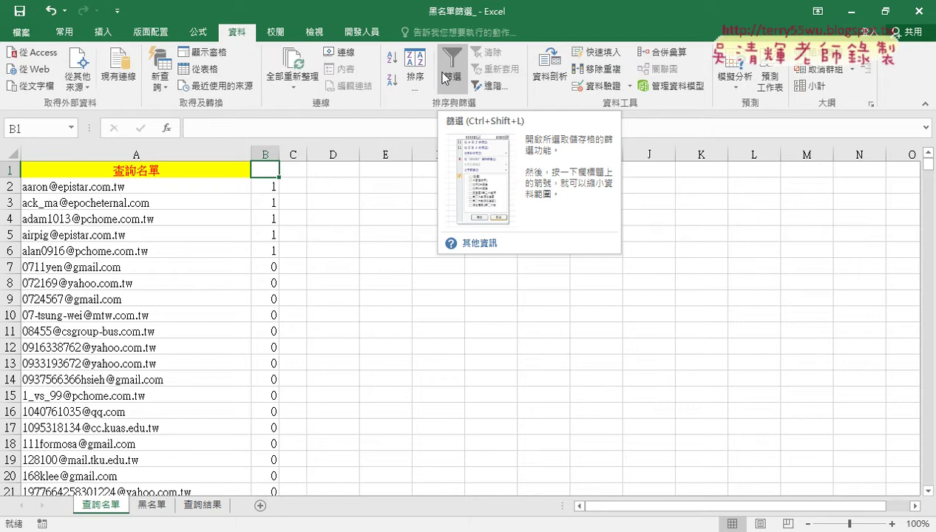
- Review B2's COUNTIF arguments, marking the sheet-qualified range and 黑名單 sheet in red
click(264, 187)
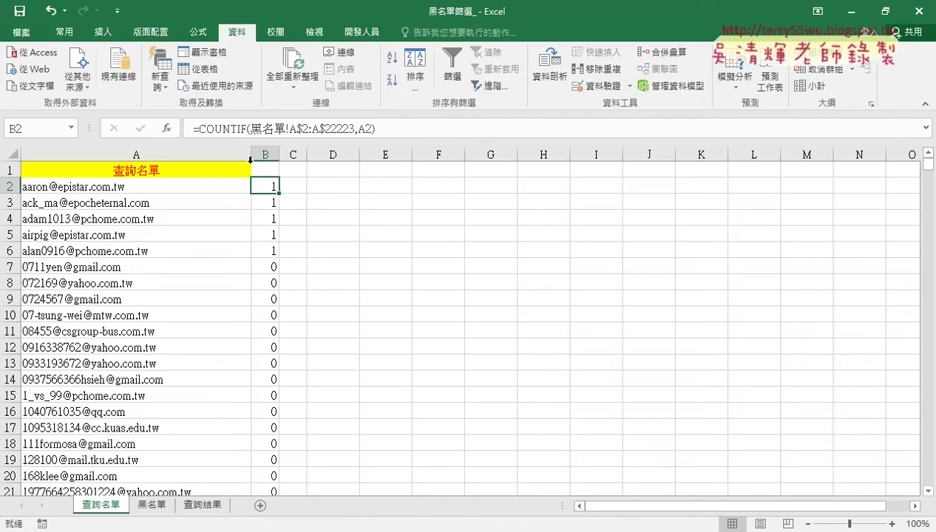
click(227, 130)
click(166, 128)
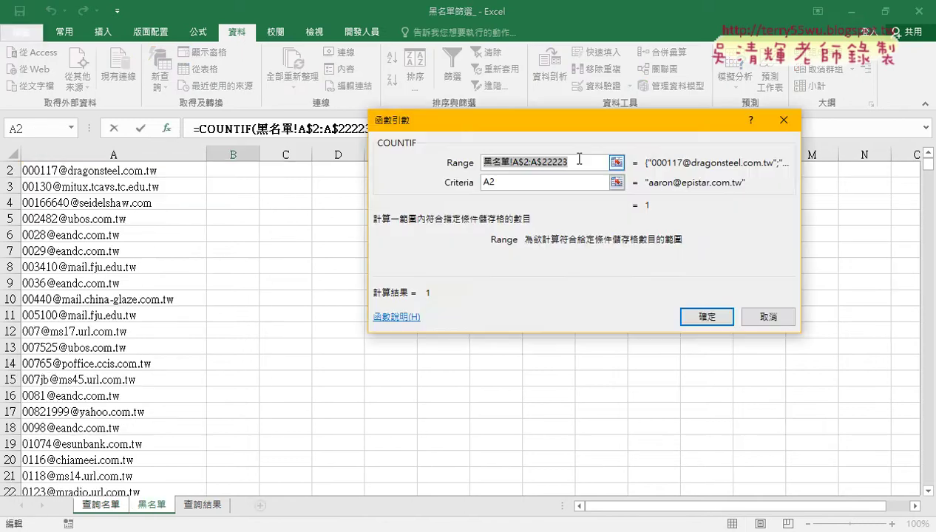
key(ctrl+2)
key(Escape)
drag(483, 167, 566, 168)
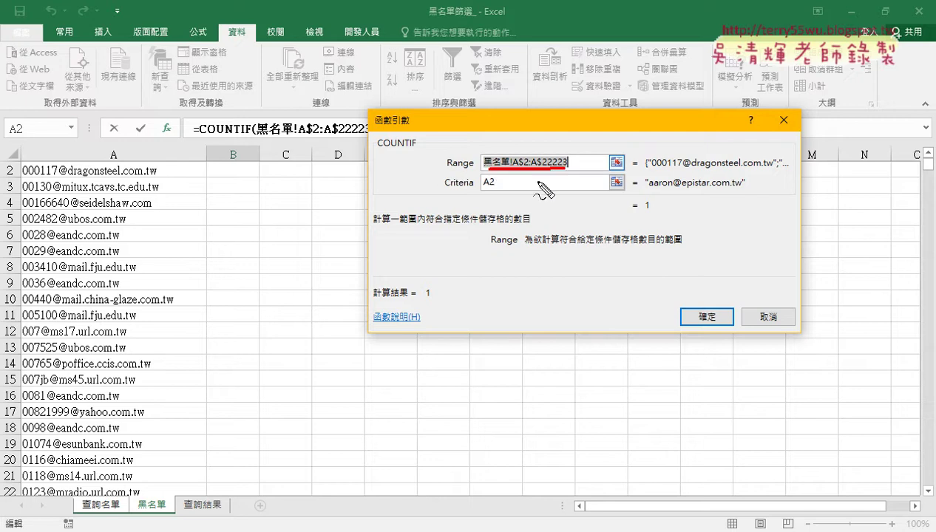
drag(178, 520, 170, 523)
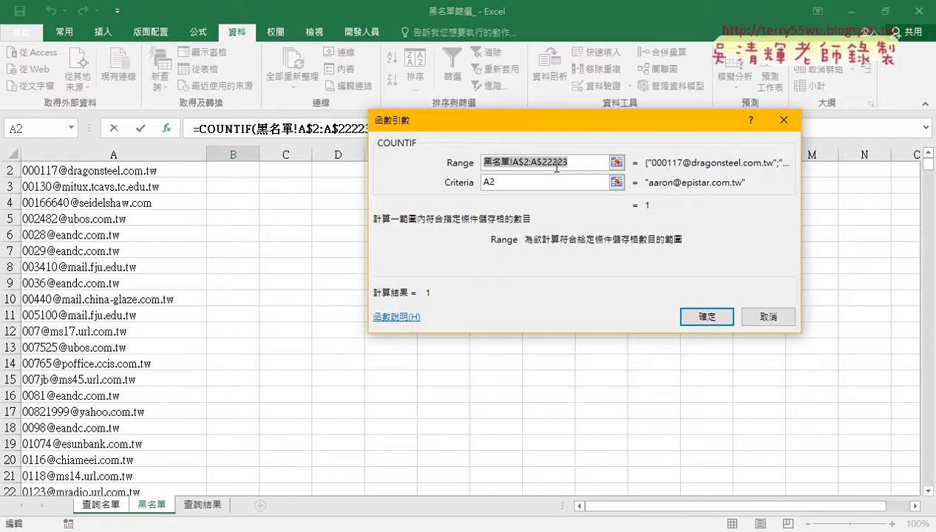
click(769, 317)
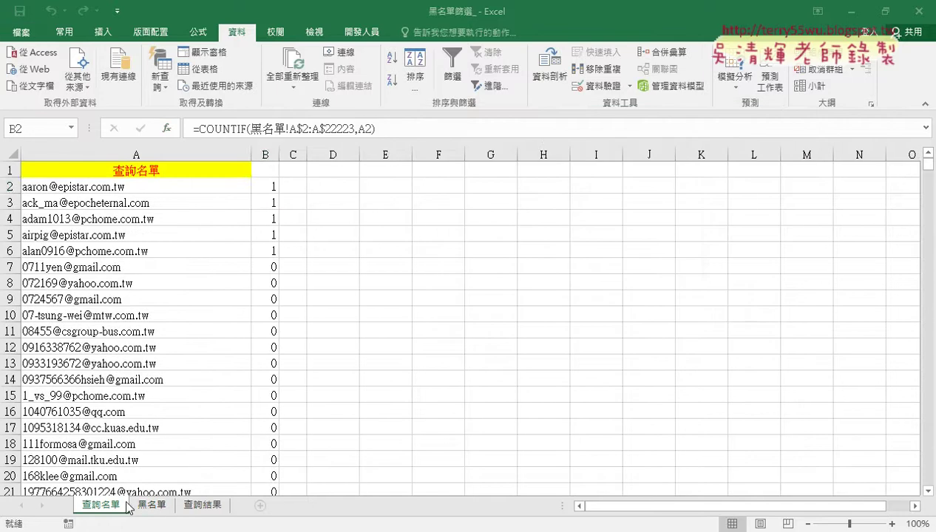
- On the 黑名單 sheet, select the email list A2:A22223 and circle it in red
click(151, 505)
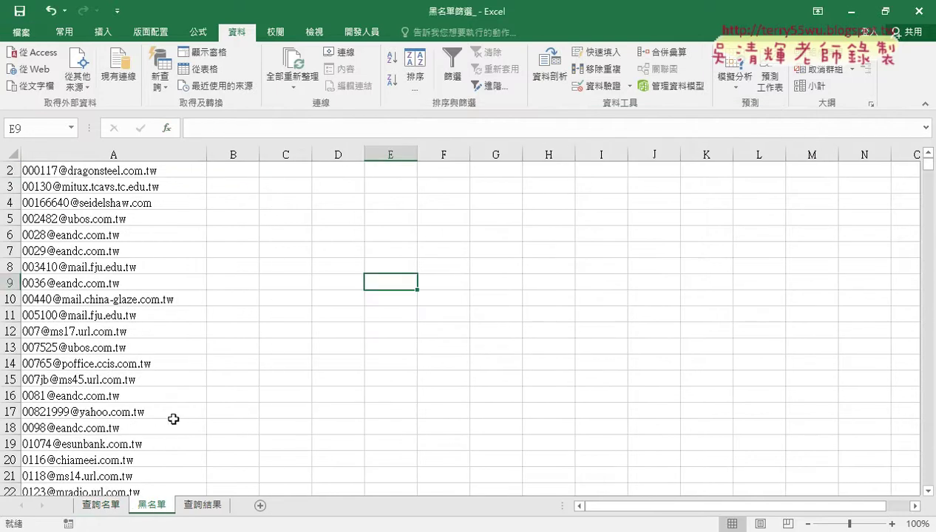
click(928, 153)
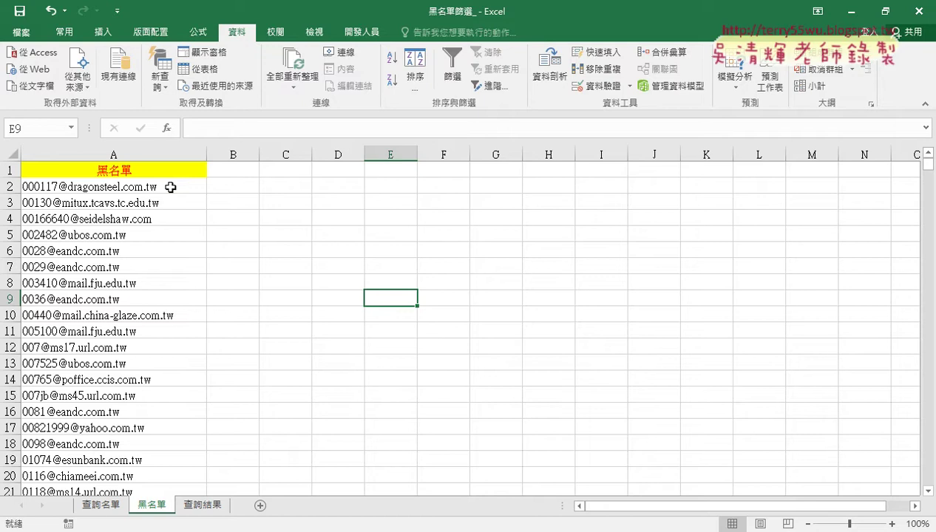
click(170, 187)
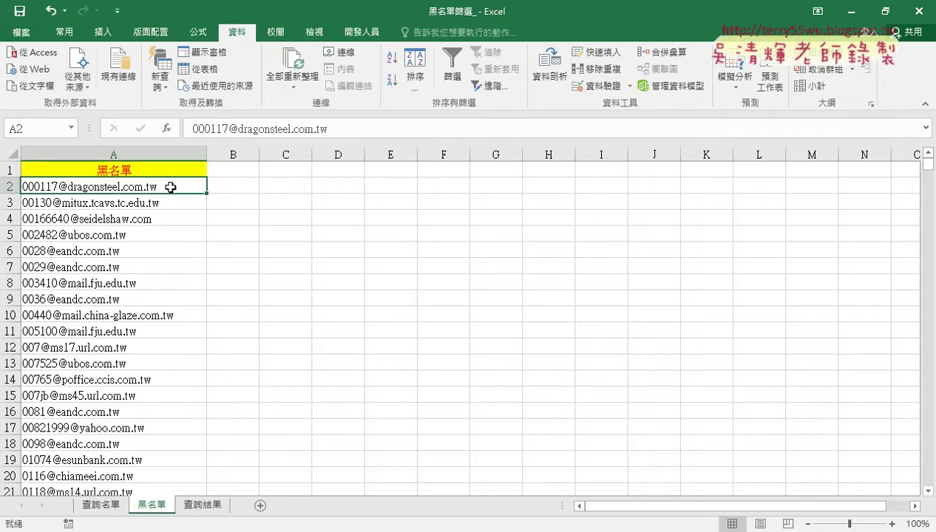
key(ctrl+shift+Down)
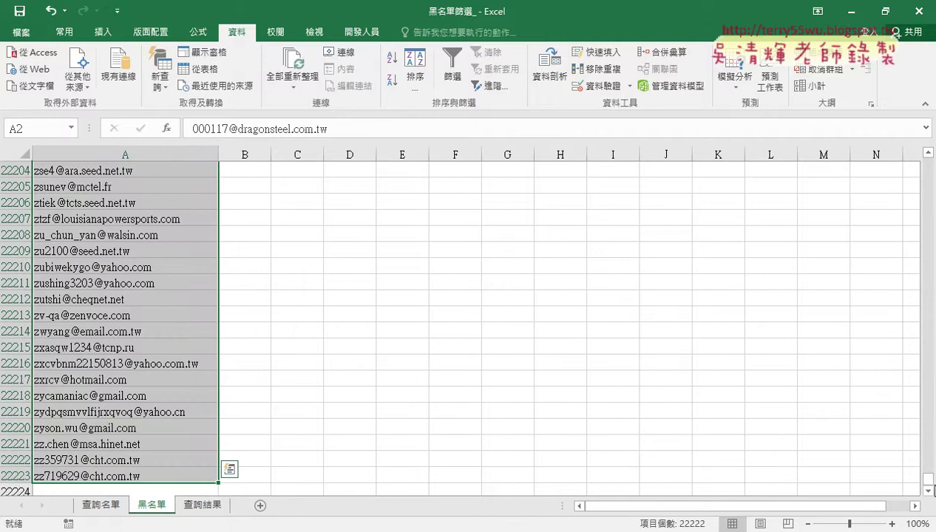
drag(927, 478, 929, 164)
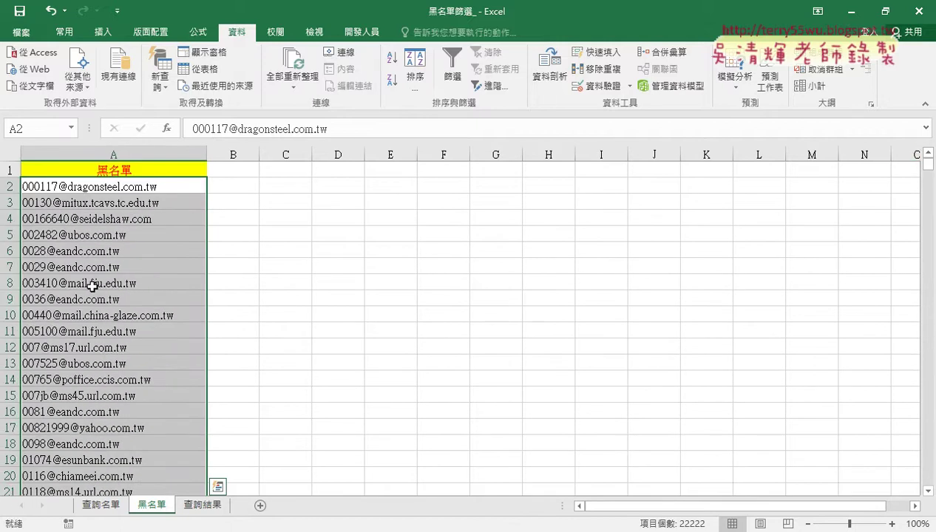
click(46, 128)
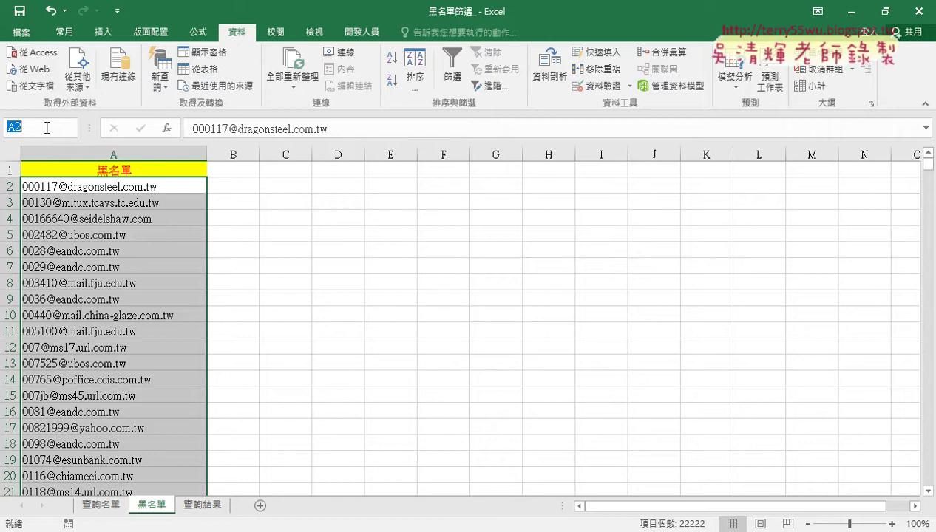
drag(122, 476, 154, 429)
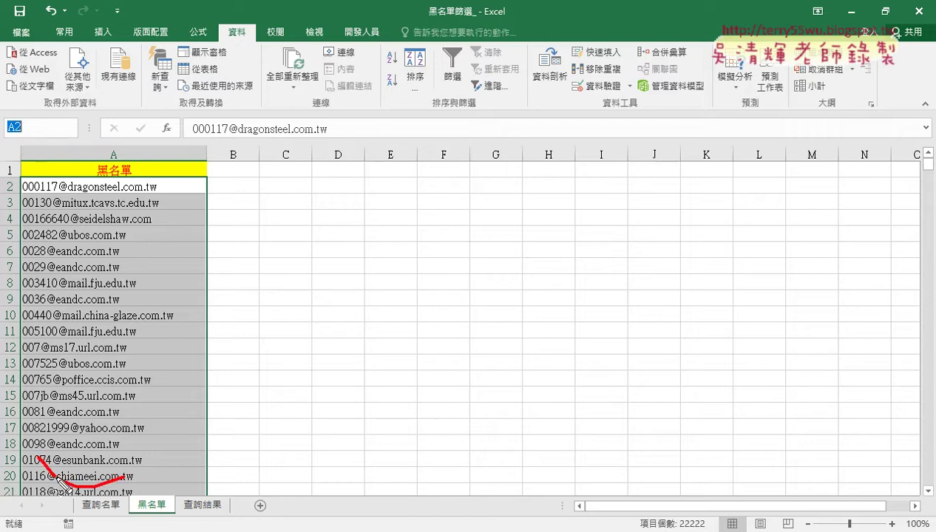
mouse_move(223, 315)
mouse_down()
mouse_move(46, 131)
mouse_move(73, 130)
mouse_move(16, 153)
mouse_up()
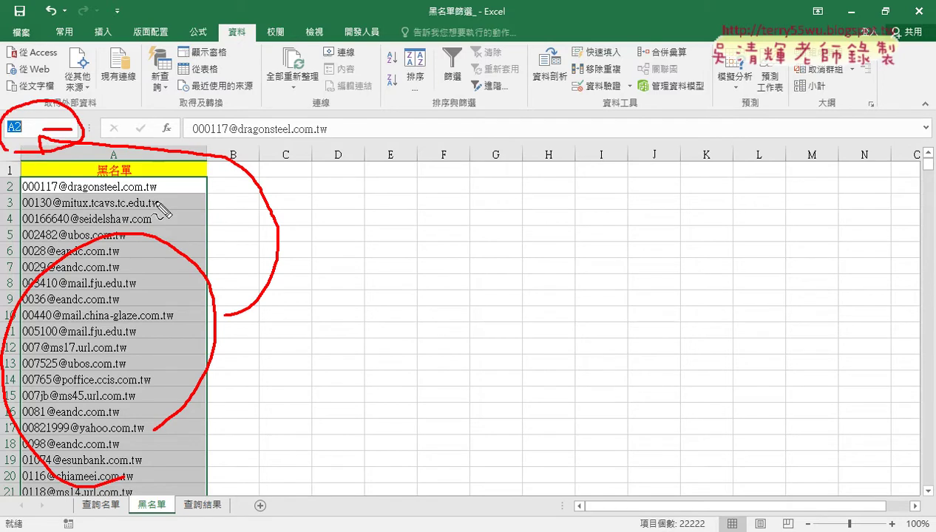
- Replace A2 in the Name Box with 黑名單 to name the selected A2:A22223 range
key(Escape)
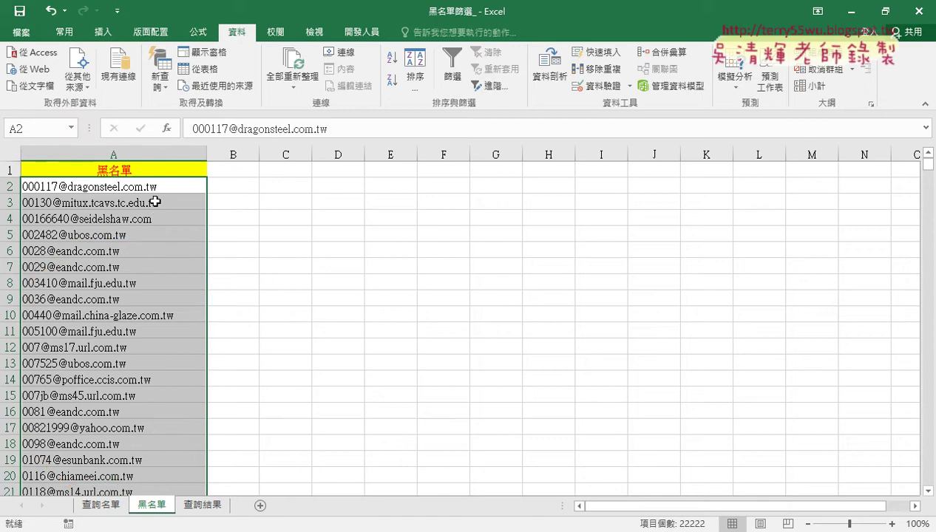
click(43, 128)
key(BackSpace)
text(黑ㄇㄧ)
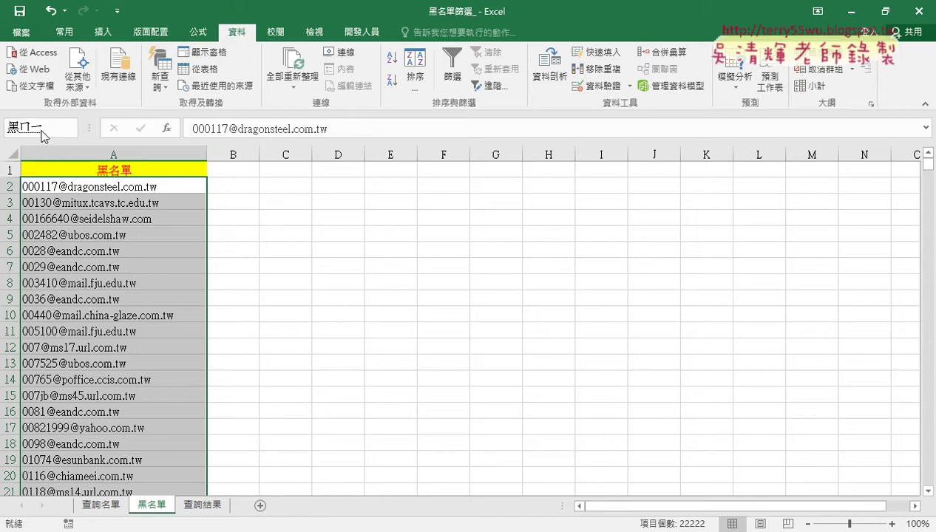
text(名單)
key(Return)
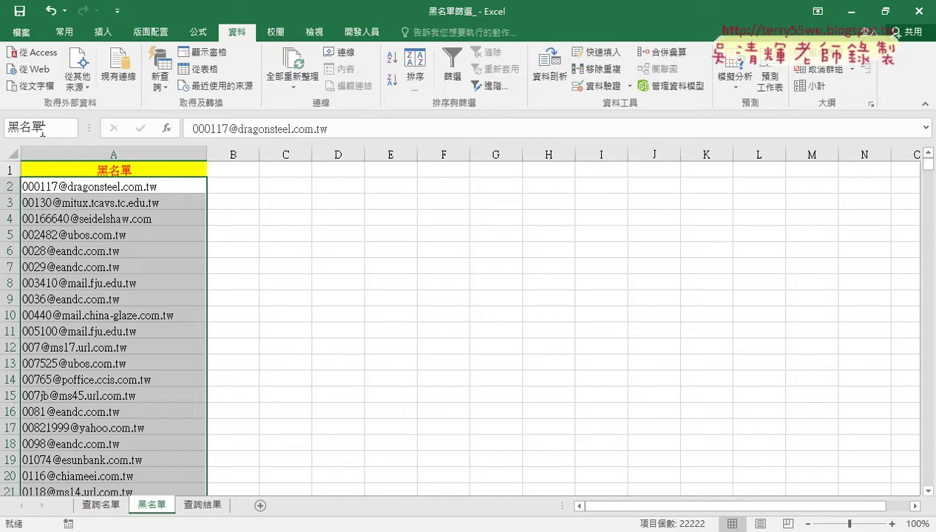
key(Return)
click(196, 33)
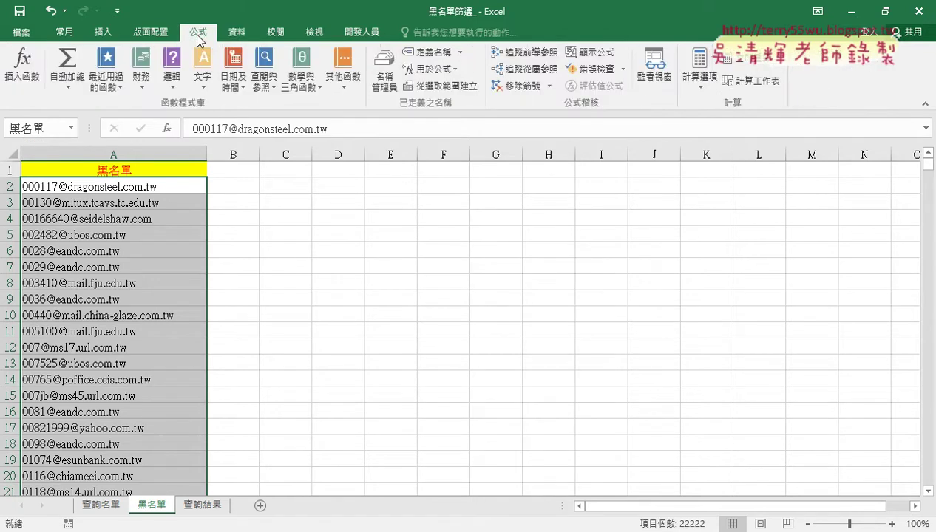
click(388, 78)
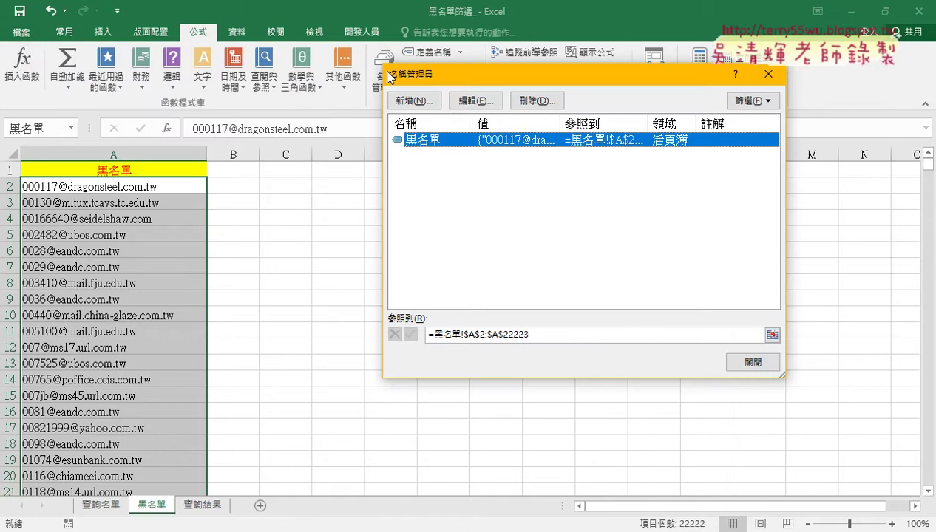
drag(416, 78, 281, 127)
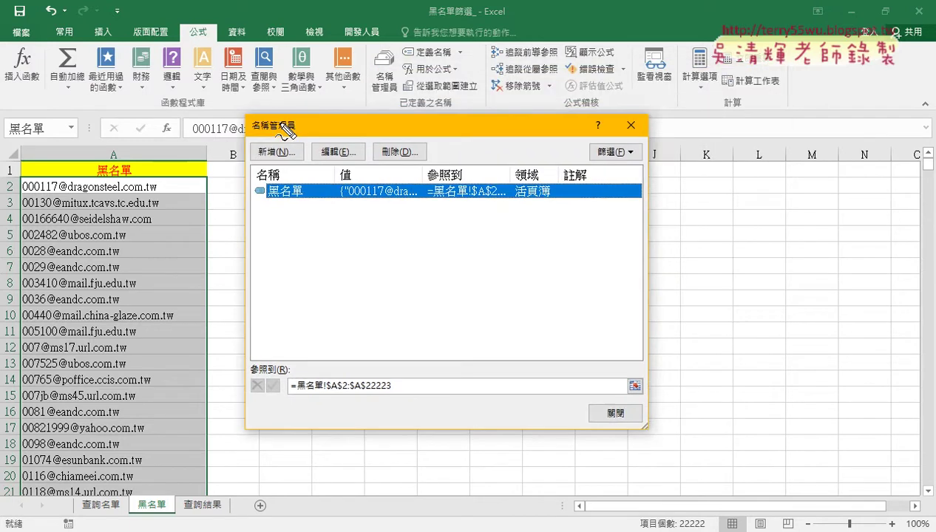
mouse_move(78, 142)
mouse_down()
mouse_move(8, 137)
mouse_move(68, 139)
mouse_up()
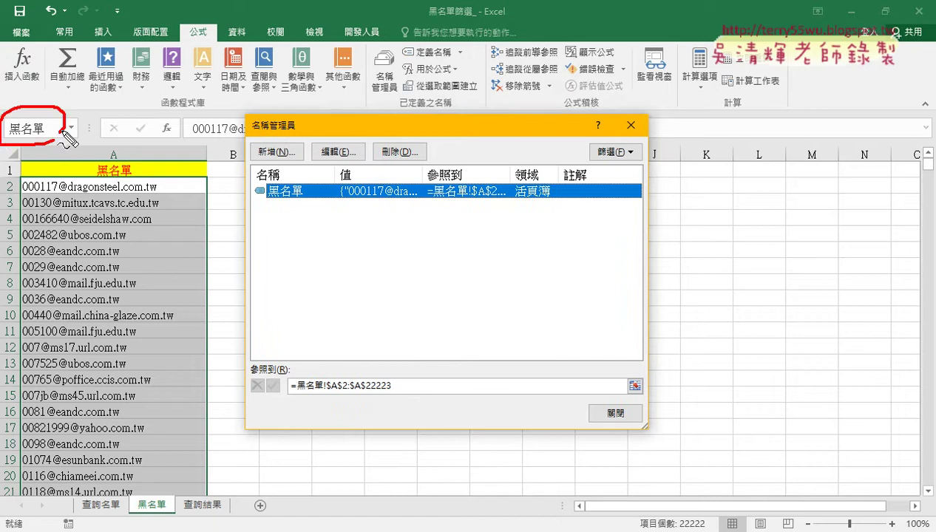
mouse_move(296, 207)
mouse_down()
mouse_move(230, 193)
mouse_move(311, 209)
mouse_up()
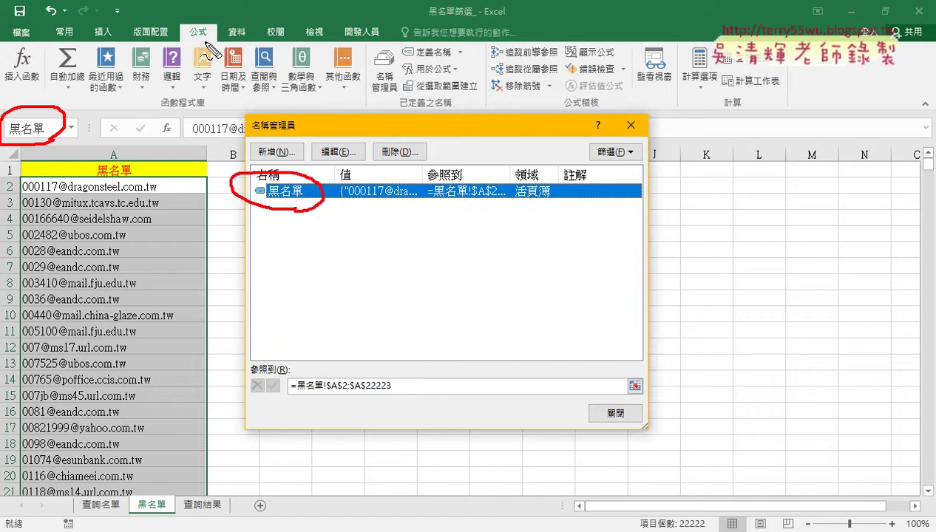
drag(216, 21, 168, 38)
mouse_move(383, 112)
mouse_down()
mouse_move(366, 43)
mouse_move(410, 95)
mouse_move(326, 193)
mouse_move(354, 196)
mouse_up()
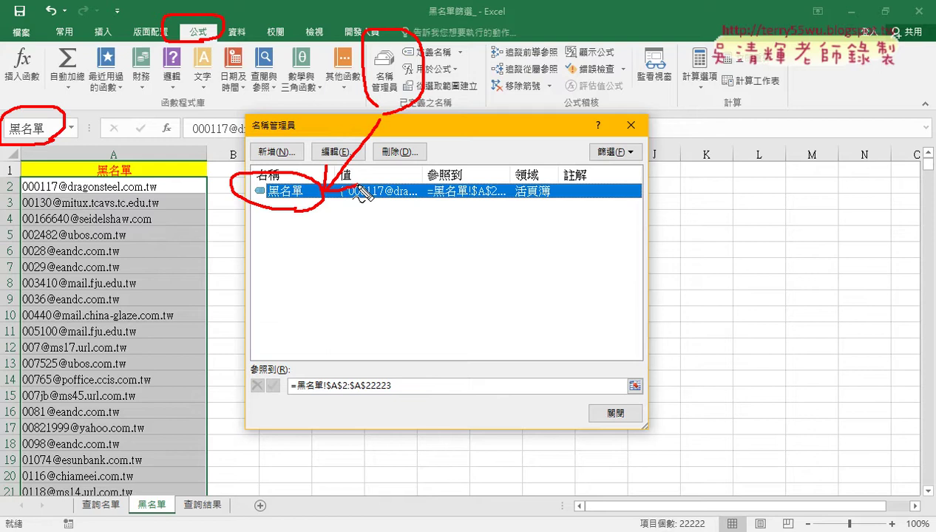
click(604, 414)
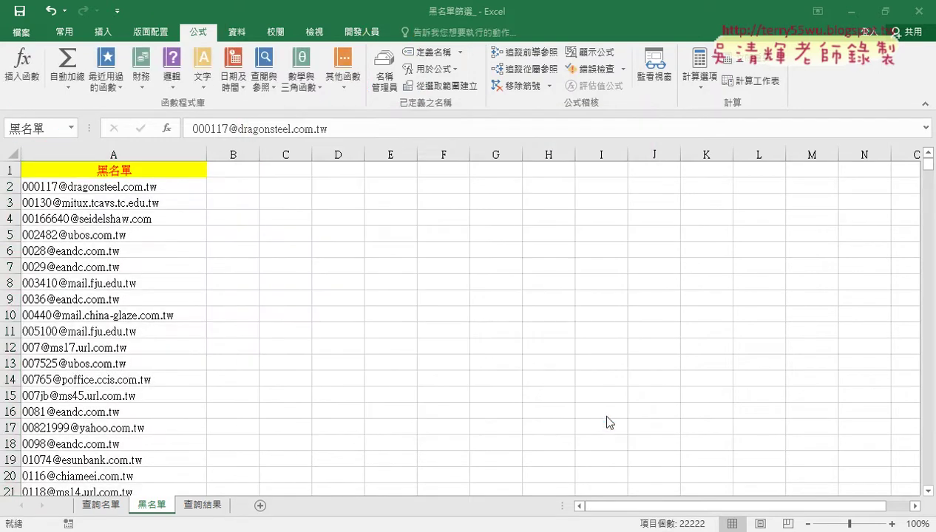
- Back on 查詢名單, open B2's COUNTIF arguments and clear the Range argument
click(100, 505)
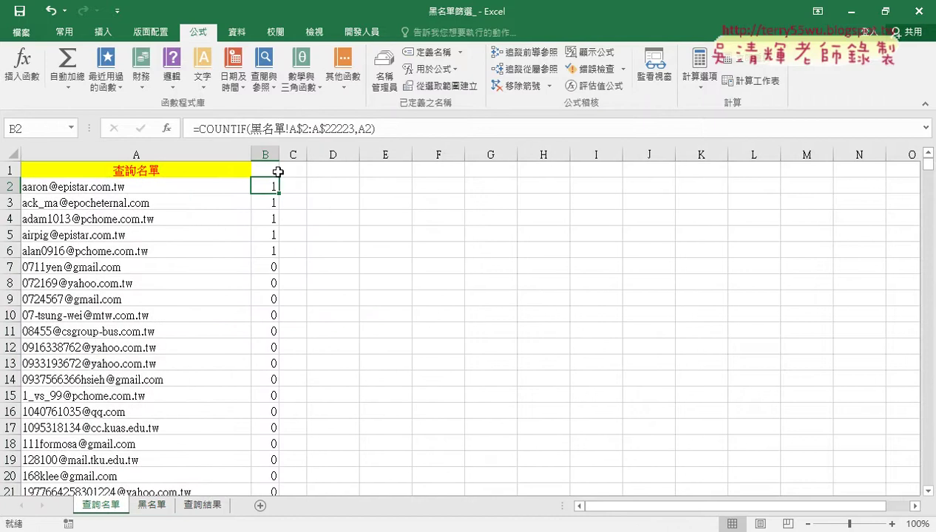
click(224, 129)
click(167, 128)
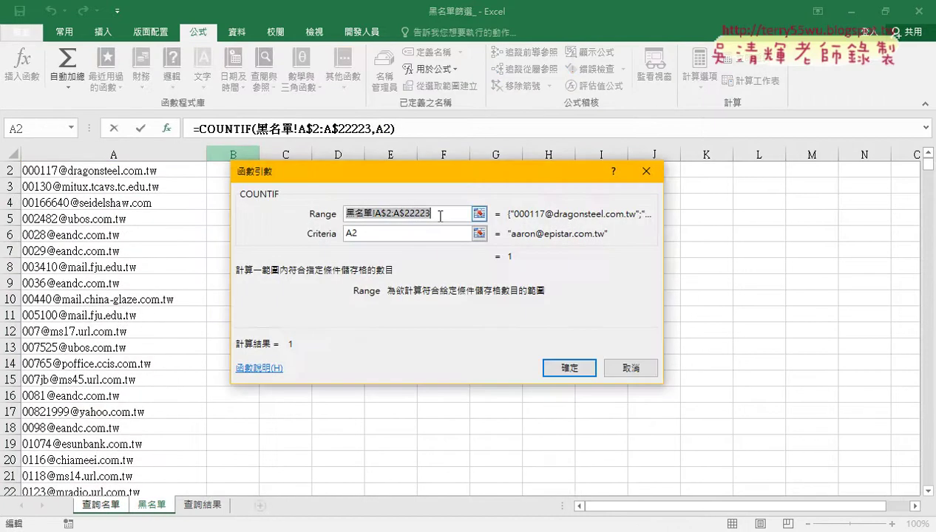
key(Delete)
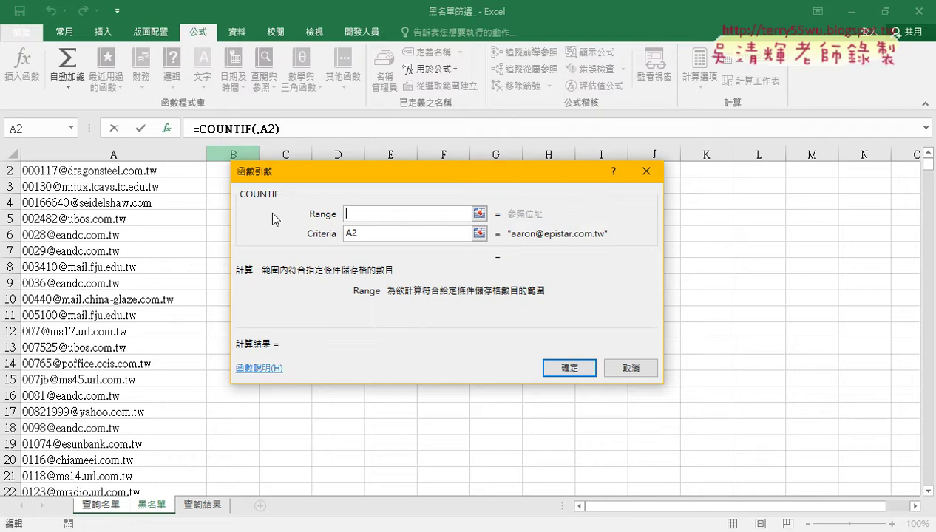
- Paste the defined name 黑名單 into the Range argument from the F3 names list
key(F3)
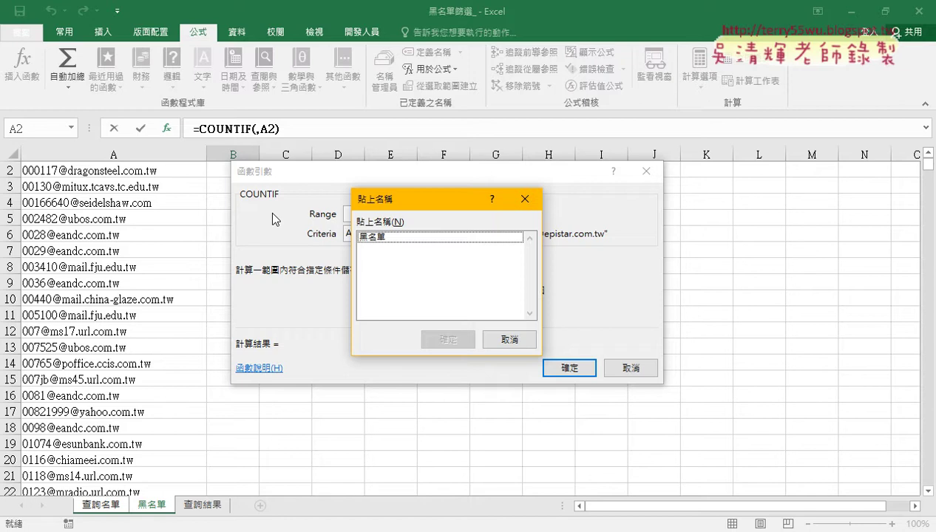
drag(417, 200, 604, 196)
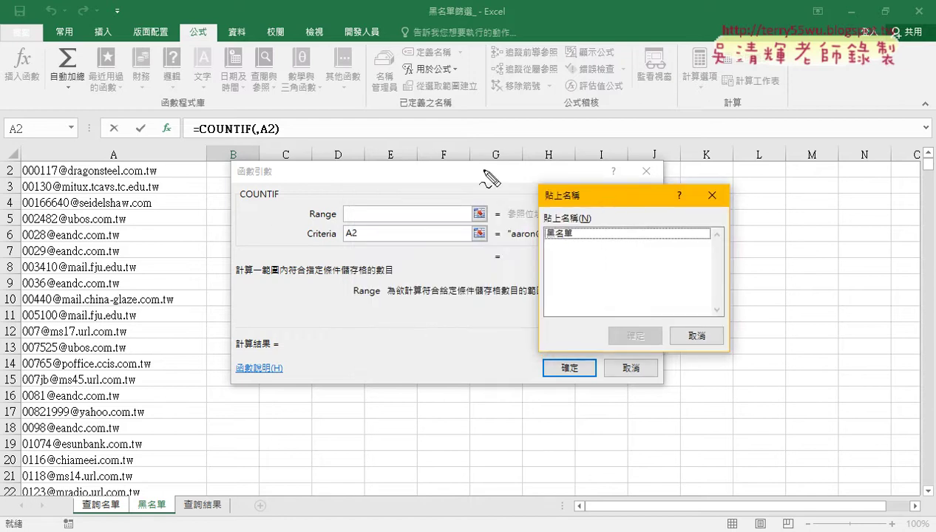
mouse_move(363, 169)
mouse_down()
mouse_move(403, 166)
mouse_move(376, 209)
mouse_move(397, 185)
mouse_move(414, 198)
mouse_up()
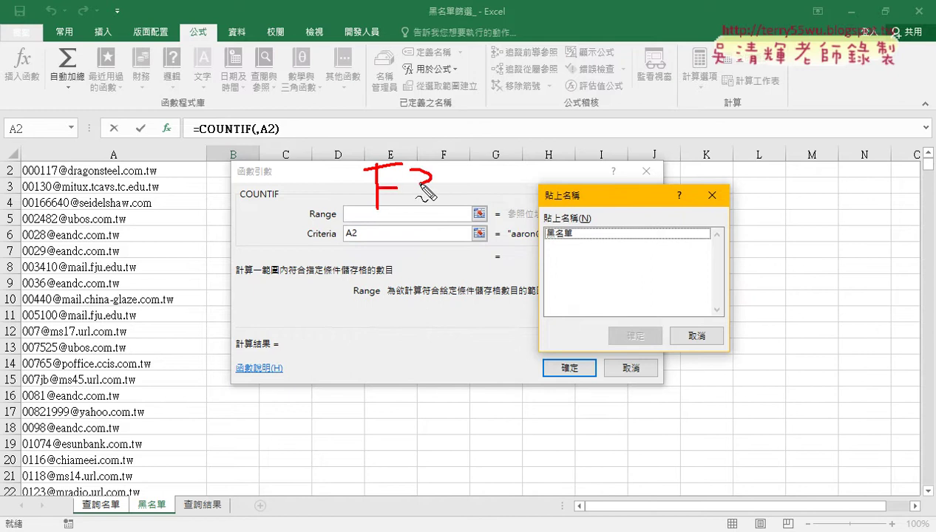
drag(578, 243, 584, 230)
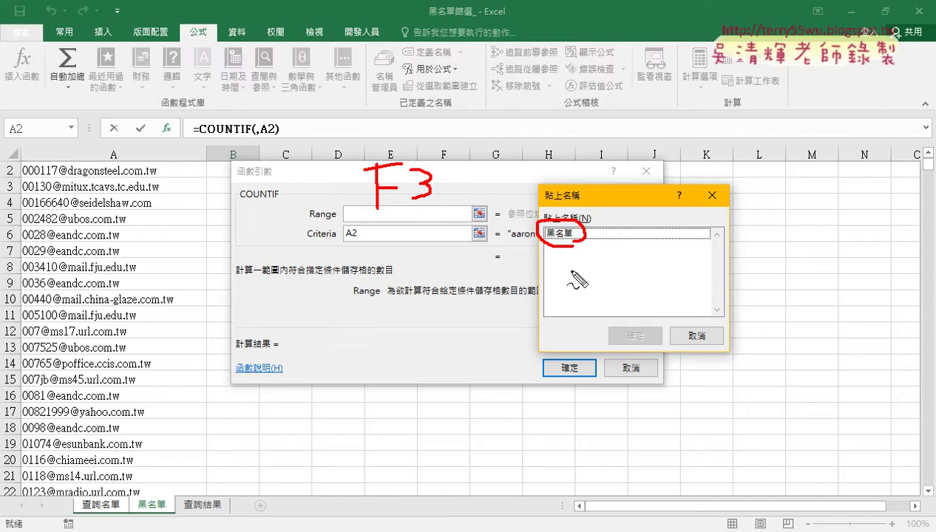
key(Escape)
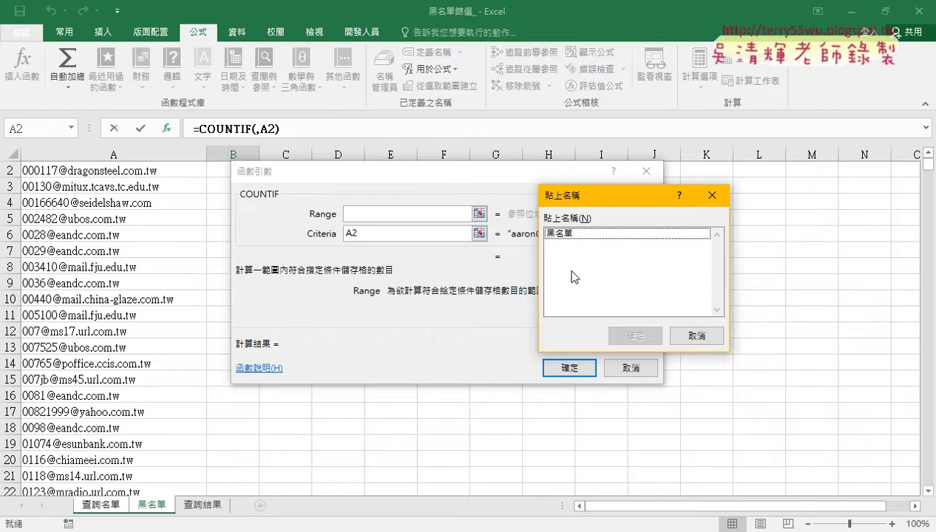
click(558, 233)
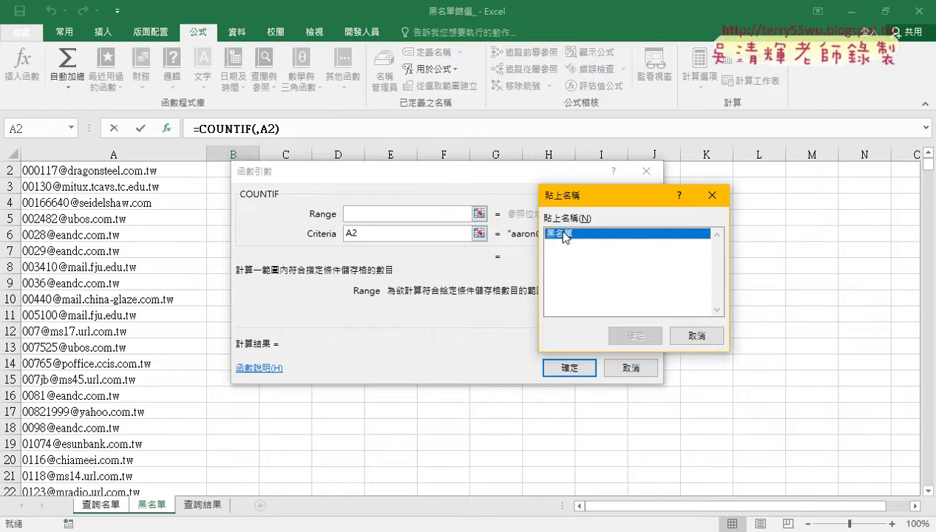
click(635, 336)
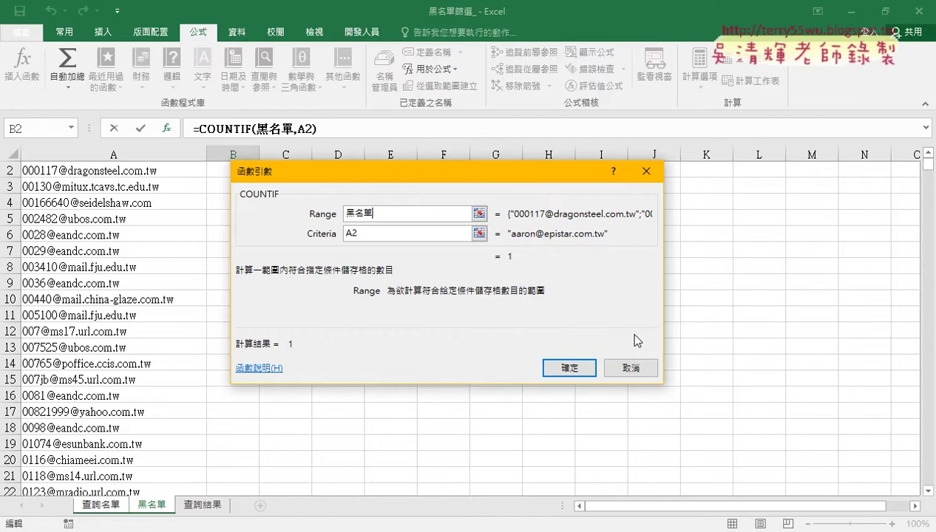
- Annotate 黑名單 in the Range argument and formula, sketching dollar signs for comparison
key(ctrl+2)
mouse_move(365, 220)
mouse_down()
mouse_move(341, 216)
mouse_move(378, 219)
mouse_up()
drag(257, 137, 290, 138)
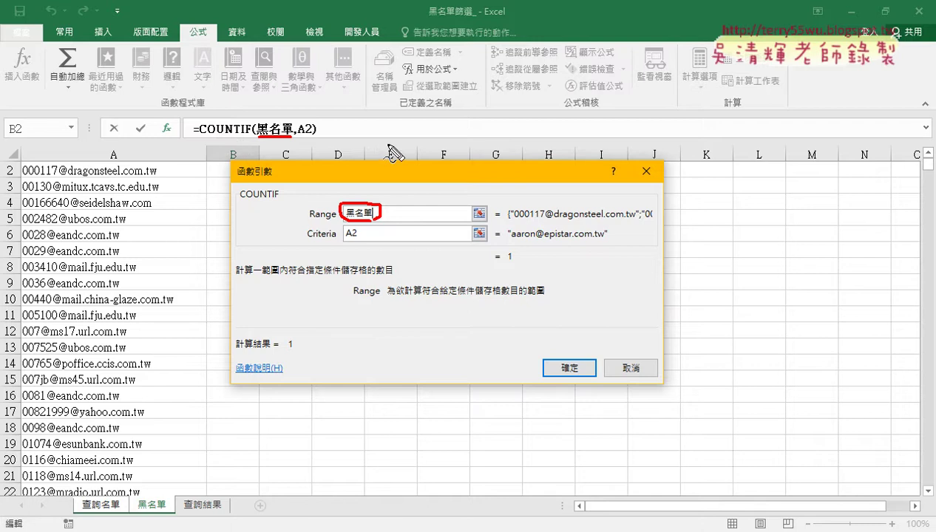
mouse_move(390, 141)
mouse_down()
mouse_move(411, 139)
mouse_move(400, 148)
mouse_up()
mouse_move(473, 136)
mouse_down()
mouse_move(460, 144)
mouse_move(476, 154)
mouse_up()
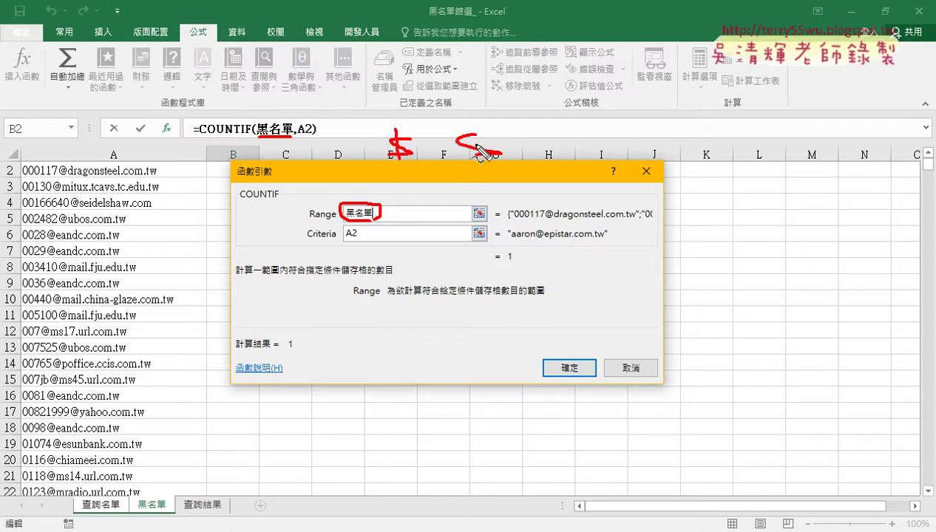
drag(473, 118, 473, 168)
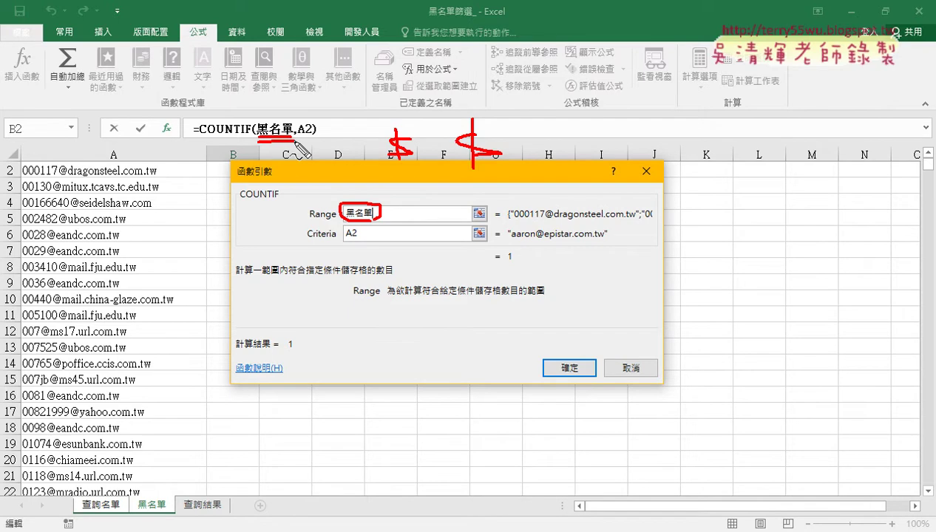
key(Escape)
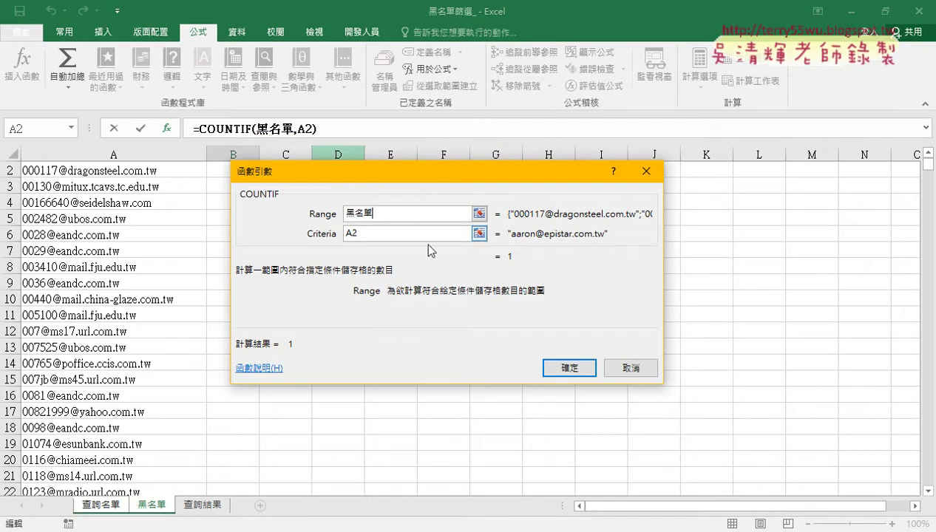
- Confirm =COUNTIF(黑名單,A2) in B2, fill it down column B, and go to 查詢結果
click(569, 368)
click(266, 188)
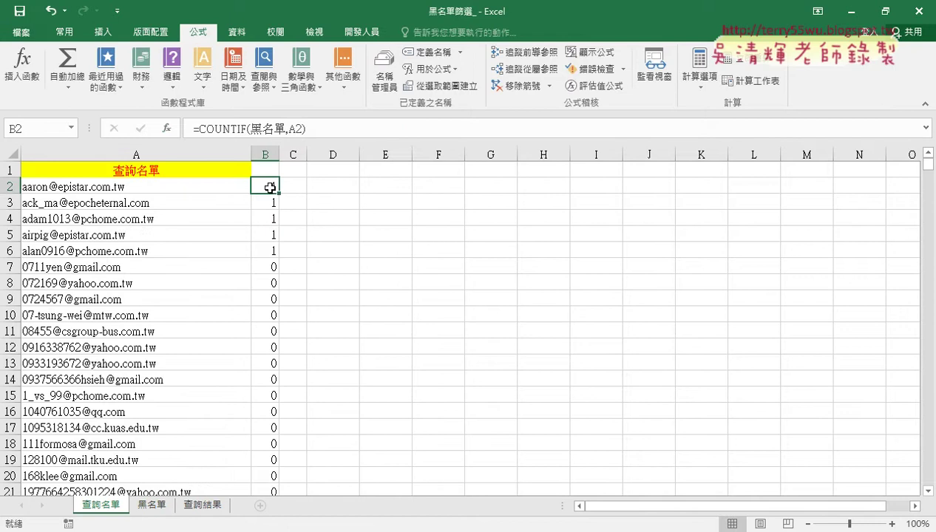
double_click(279, 194)
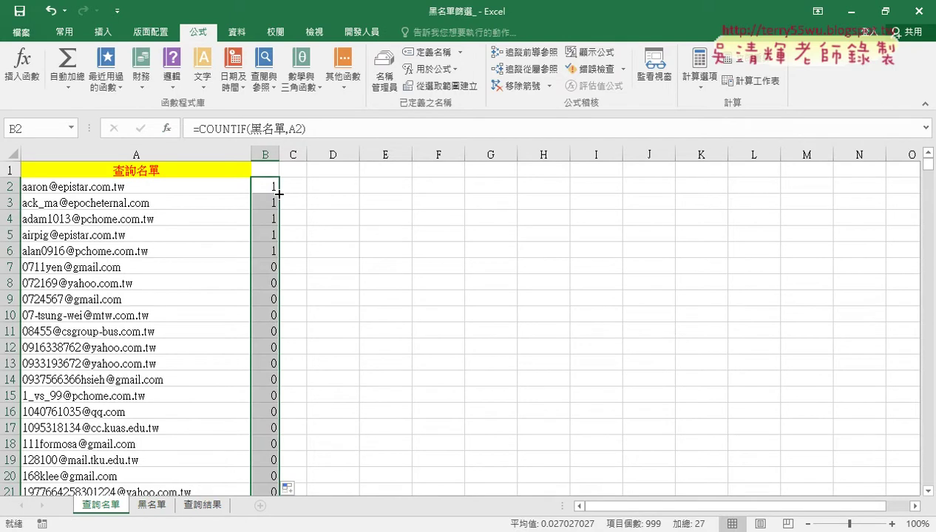
click(261, 164)
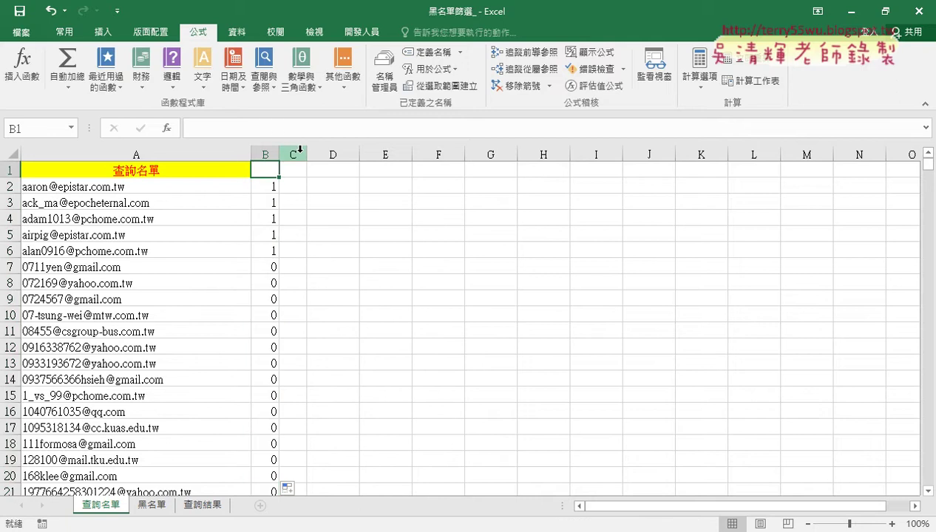
click(204, 505)
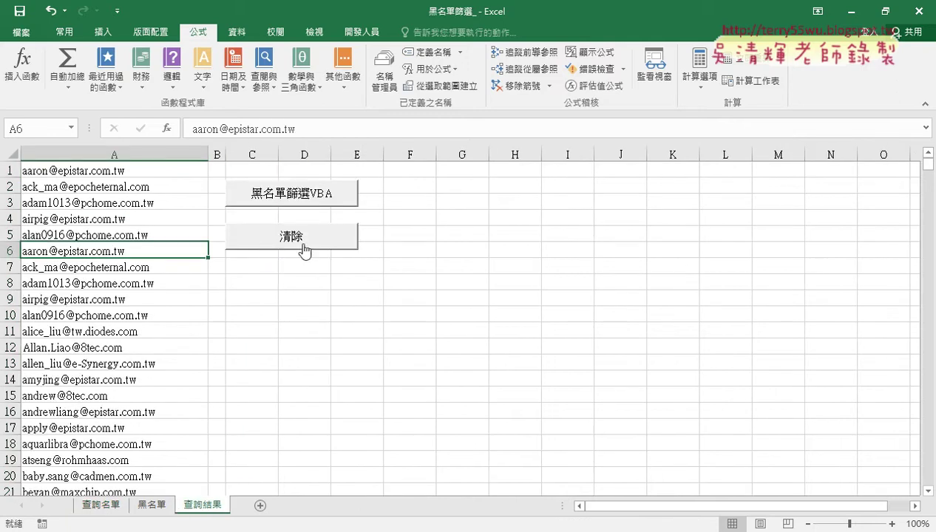
- Clear the 查詢結果 list and run the 黑名單篩選VBA macro
click(299, 242)
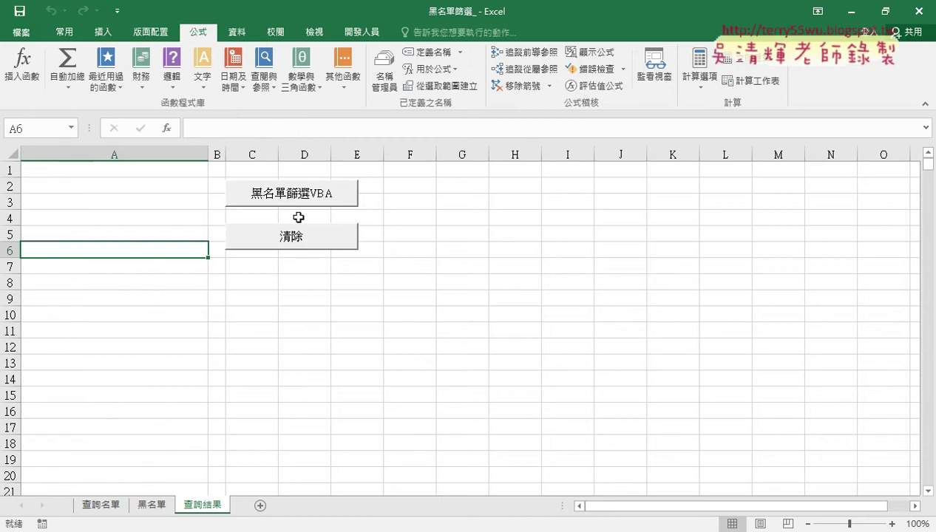
click(297, 193)
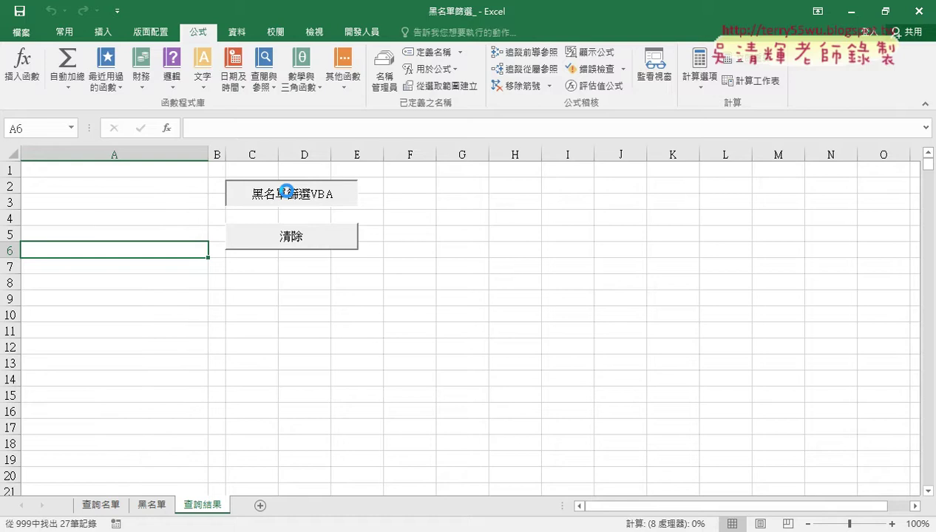
click(290, 238)
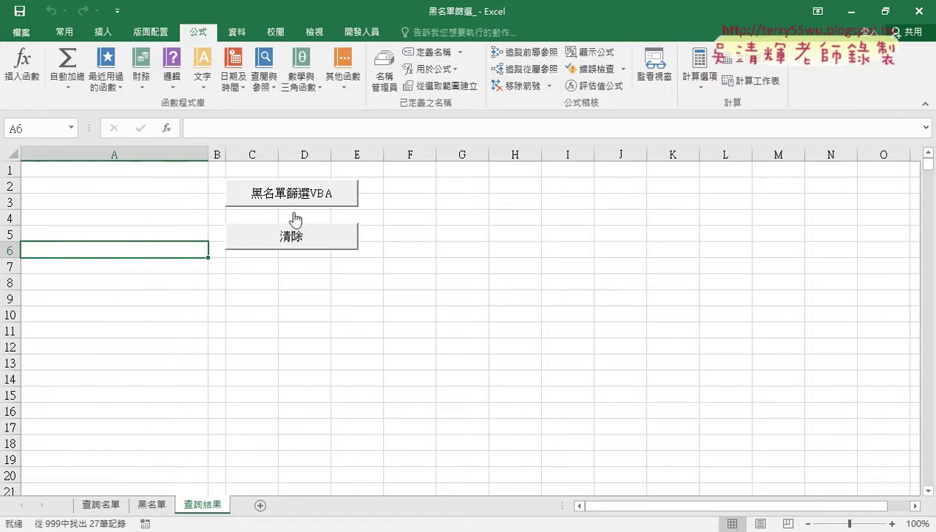
click(294, 195)
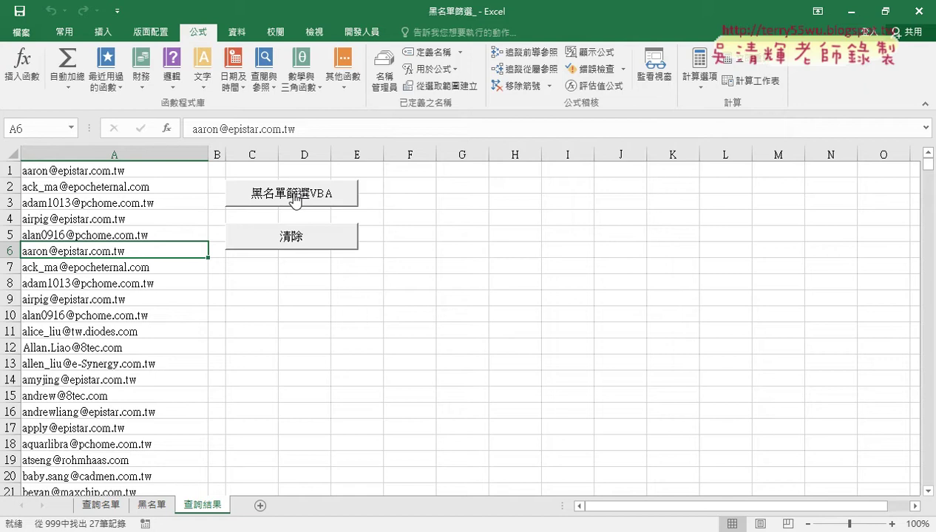
- Clear the results once more and rerun the 黑名單篩選VBA macro to refill column A
click(297, 248)
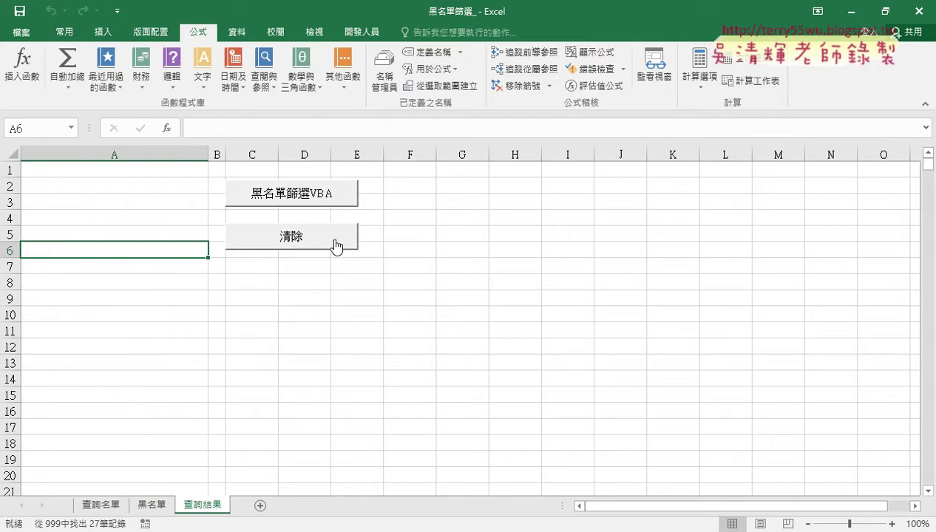
click(309, 195)
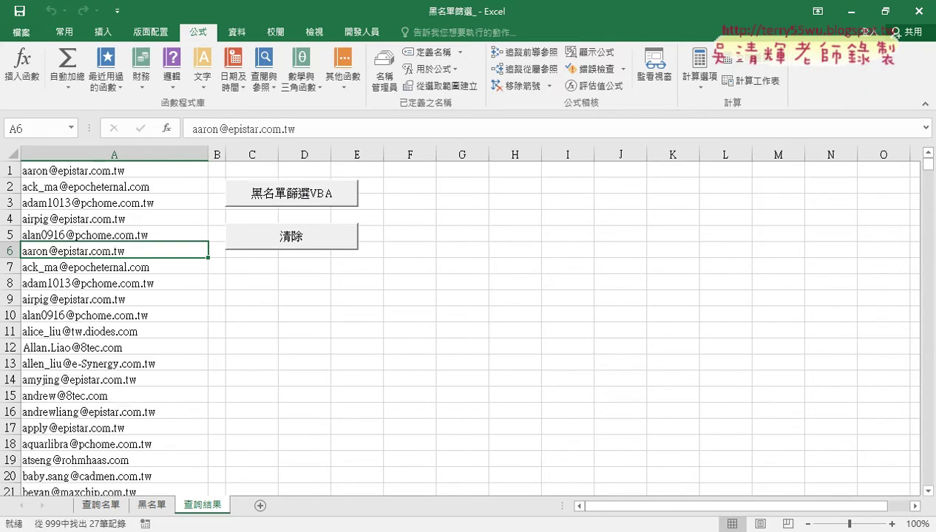
key(alt+Tab)
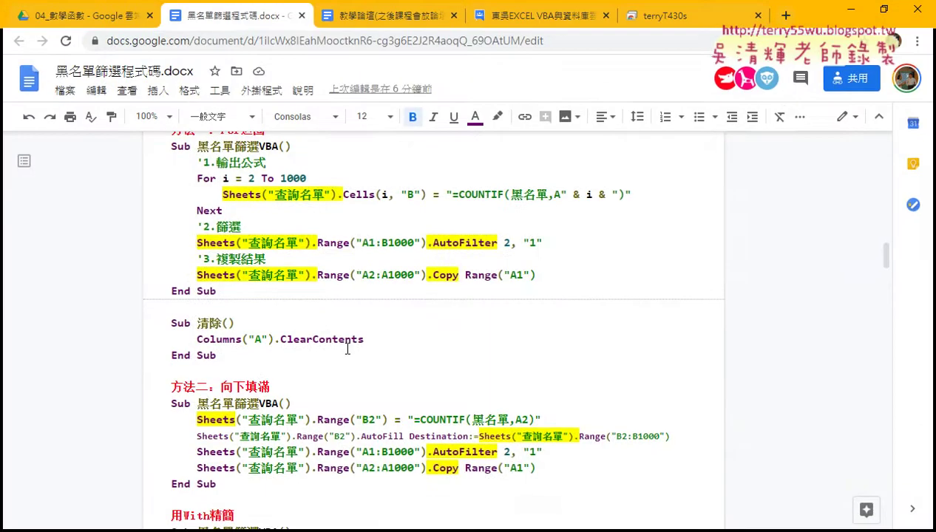
- Scroll up through the recorded 黑名單篩選 macro code, highlight a line, then return to Excel
scroll(347, 348, up, 5)
scroll(346, 348, up, 2)
scroll(340, 340, up, 3)
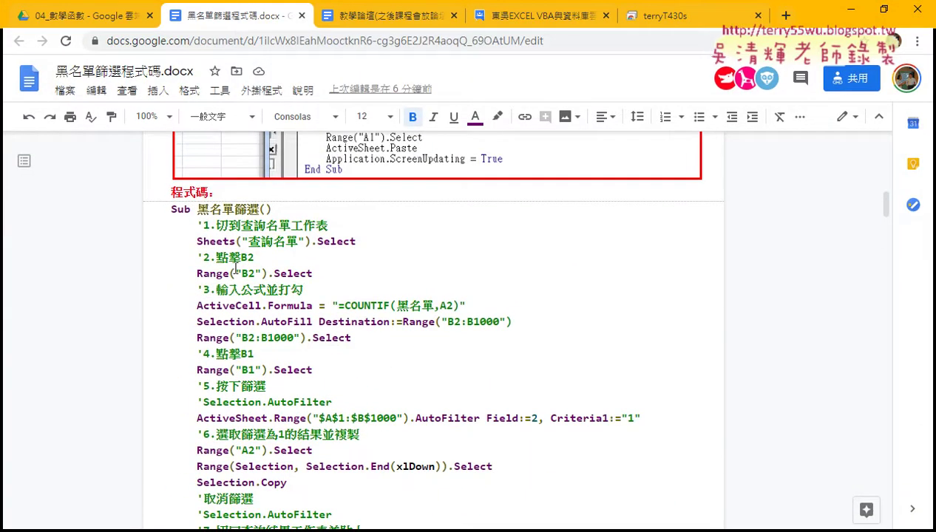
scroll(236, 296, up, 2)
scroll(236, 320, up, 3)
drag(253, 235, 308, 236)
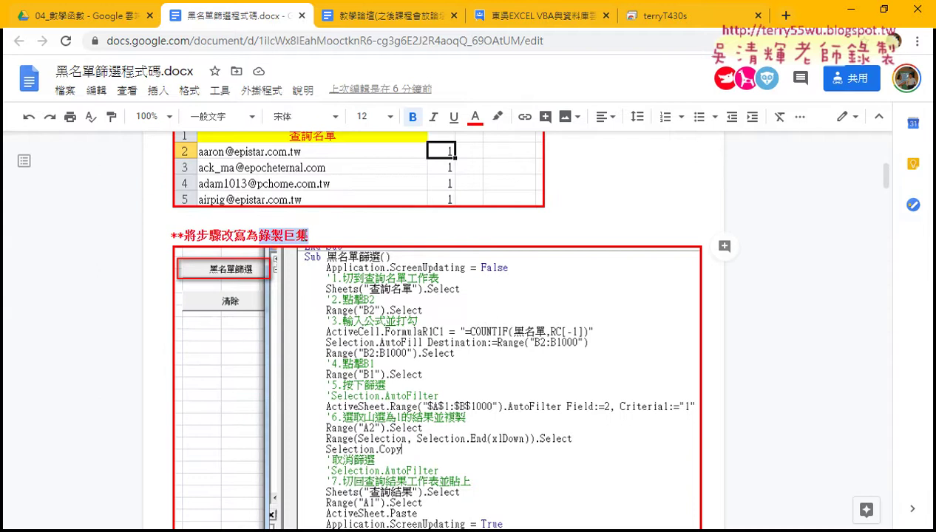
click(851, 8)
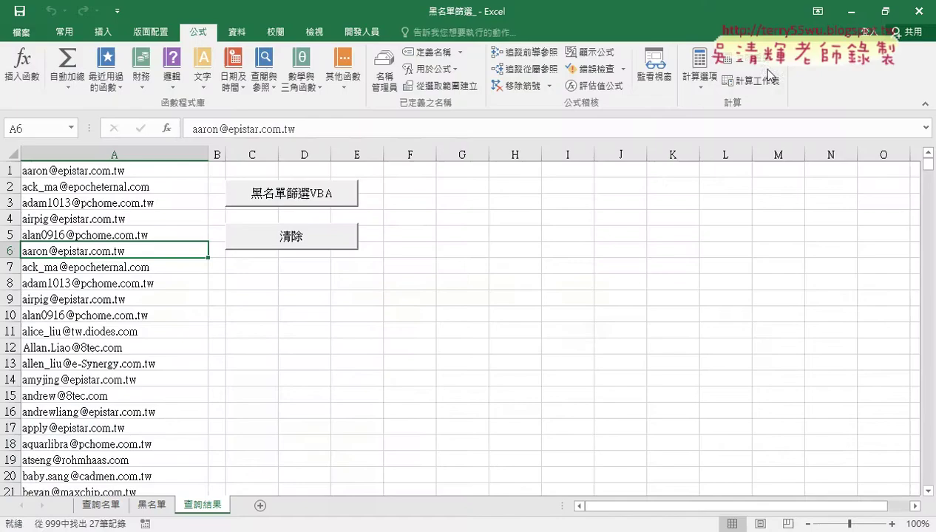
- On 查詢名單, confirm B2's =COUNTIF(黑名單,A2) and fill it down to every address
click(384, 325)
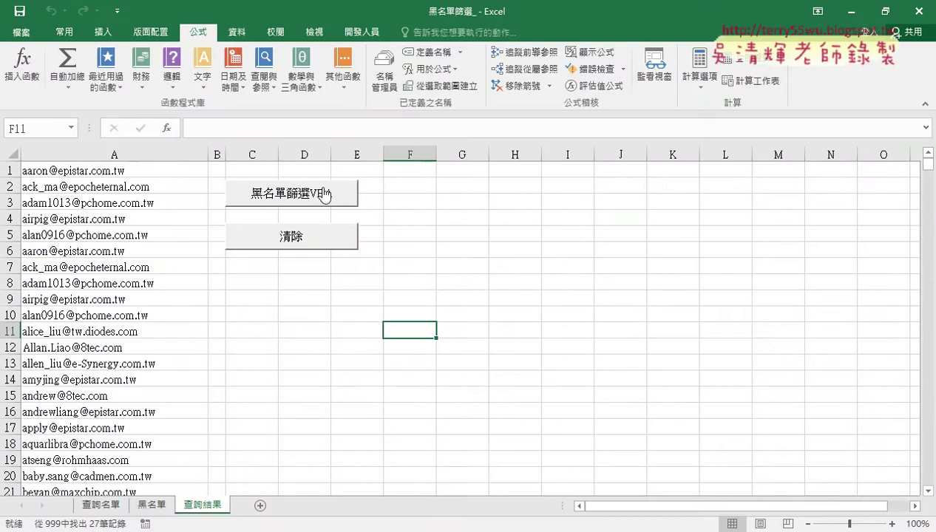
click(96, 507)
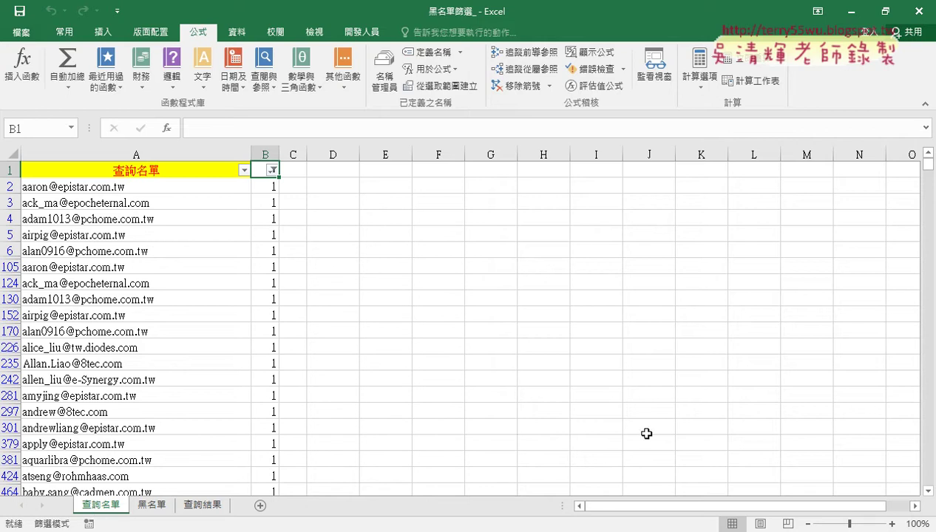
click(272, 186)
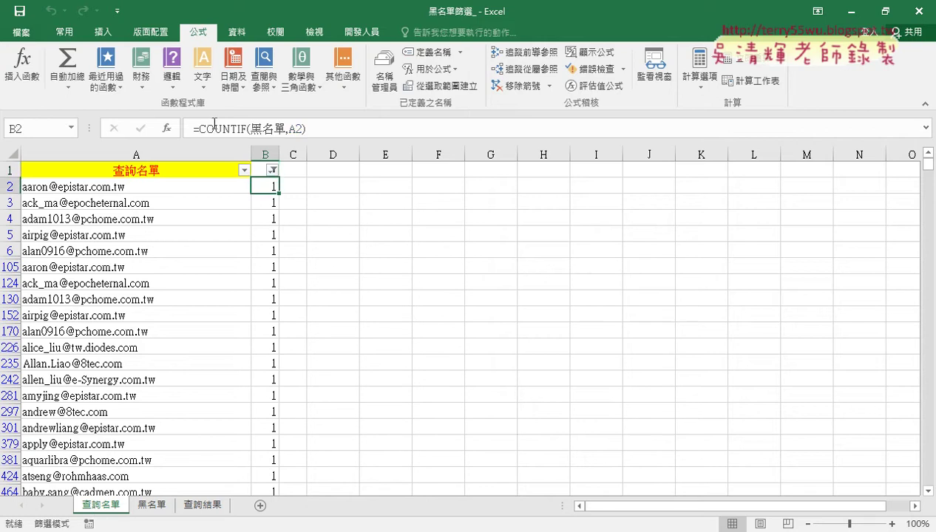
click(212, 128)
click(138, 131)
double_click(280, 194)
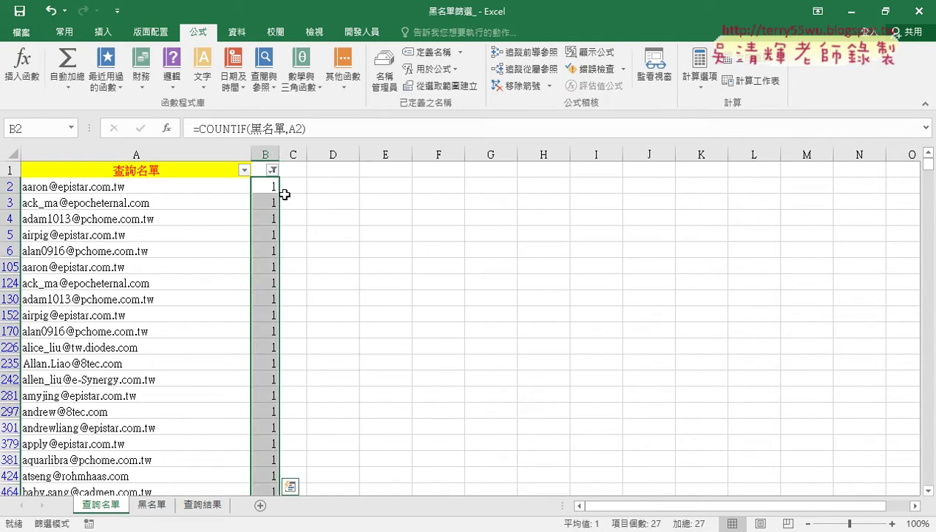
click(258, 164)
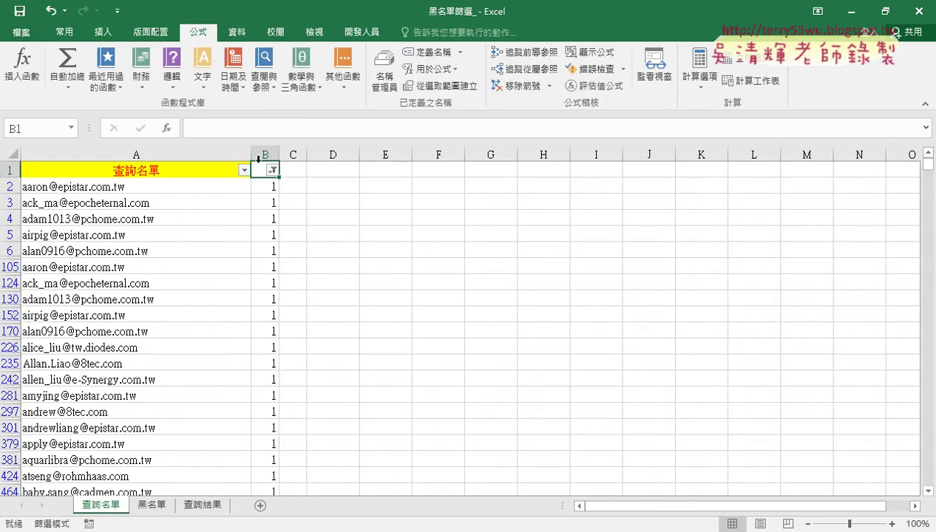
- Reset the Data filter and filter column B to show only rows flagged 1
click(237, 31)
click(449, 74)
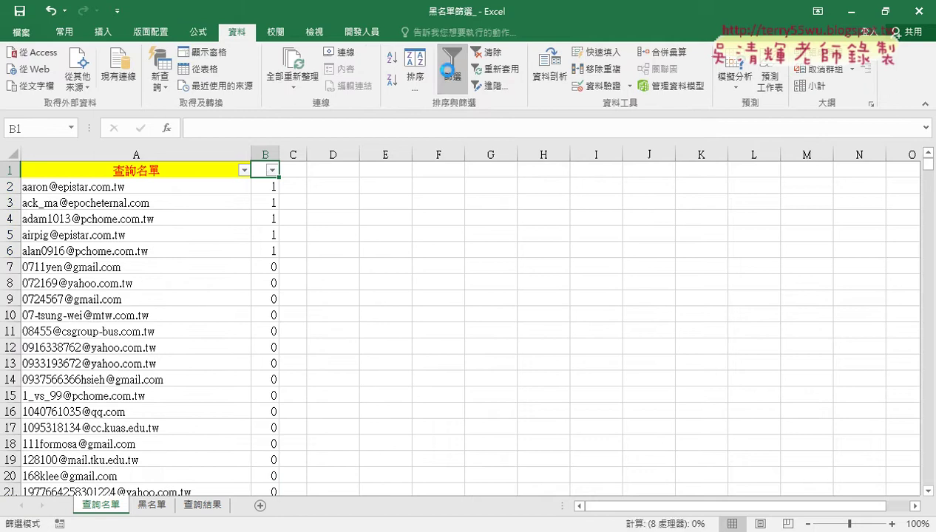
click(448, 73)
click(273, 170)
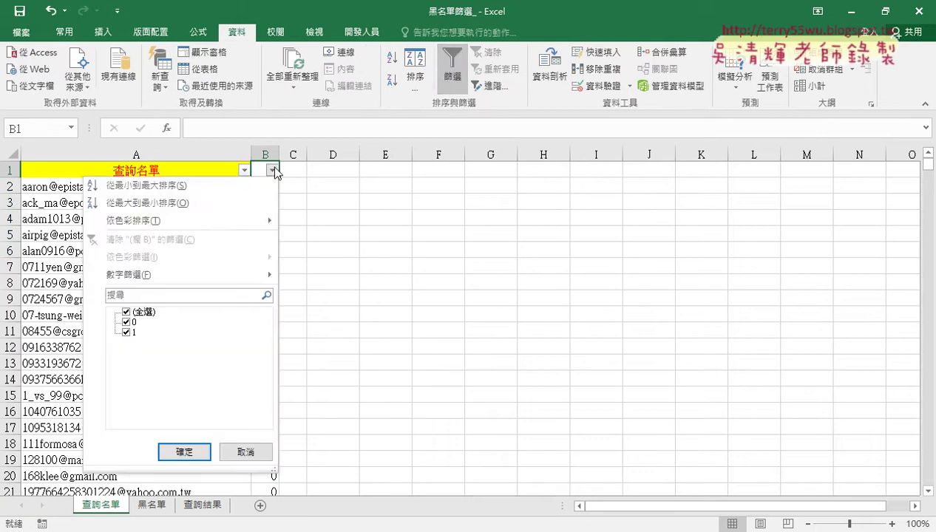
click(126, 332)
click(126, 312)
click(126, 332)
click(125, 312)
click(126, 322)
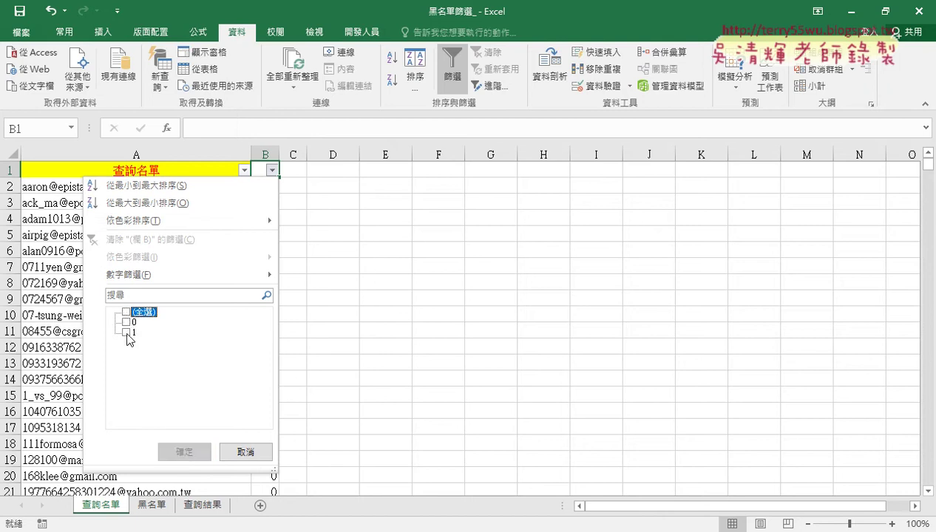
click(127, 322)
click(184, 452)
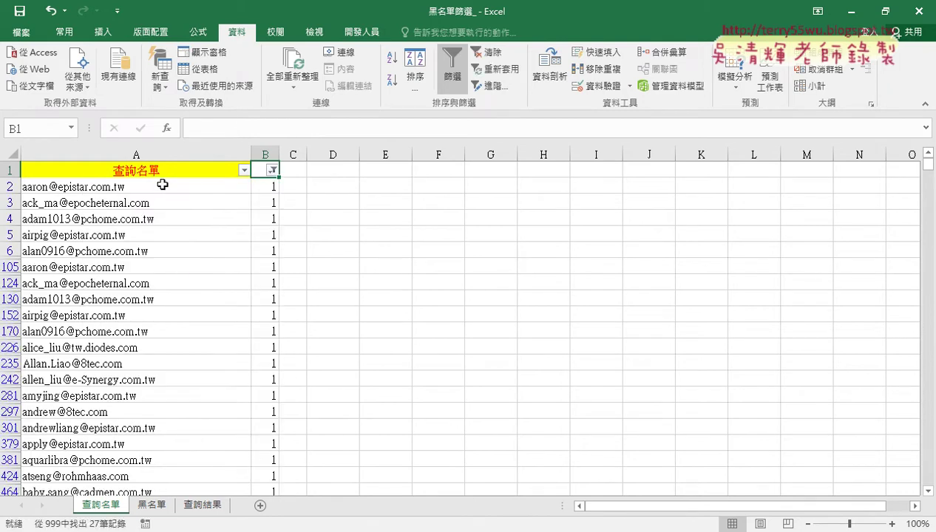
- Copy the filtered addresses from A2 downward and go to the 查詢結果 sheet
click(153, 187)
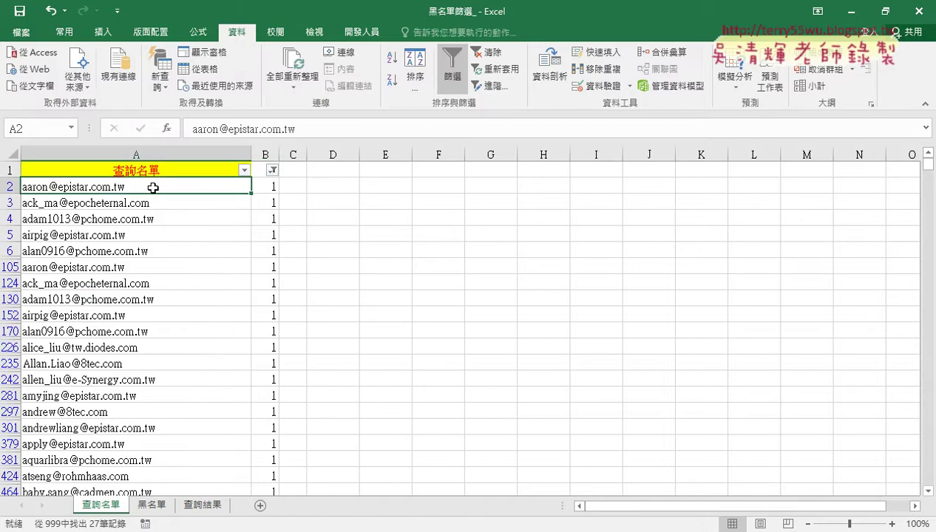
key(ctrl+shift+Down)
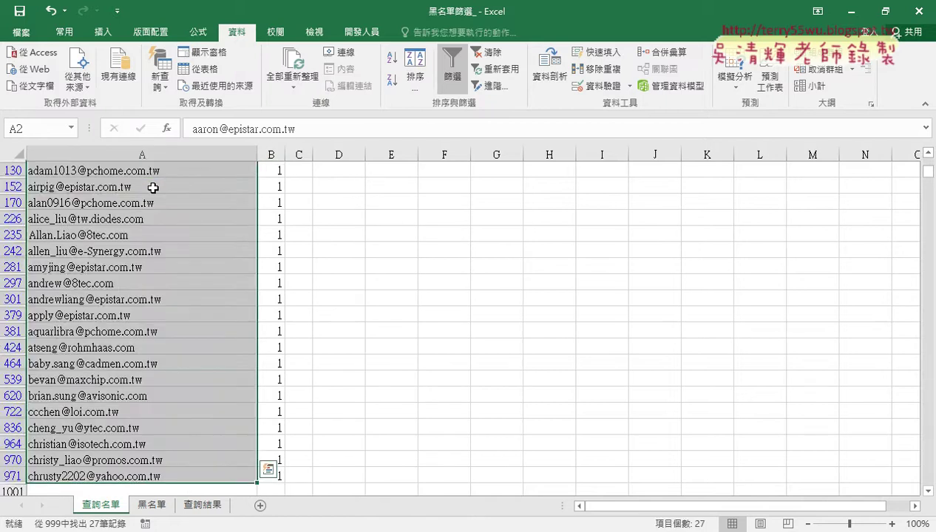
key(ctrl+c)
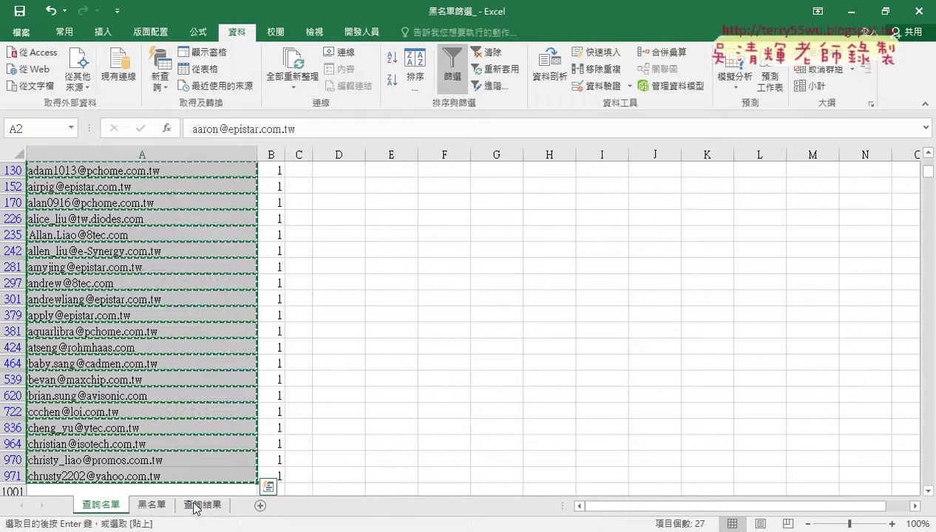
click(196, 506)
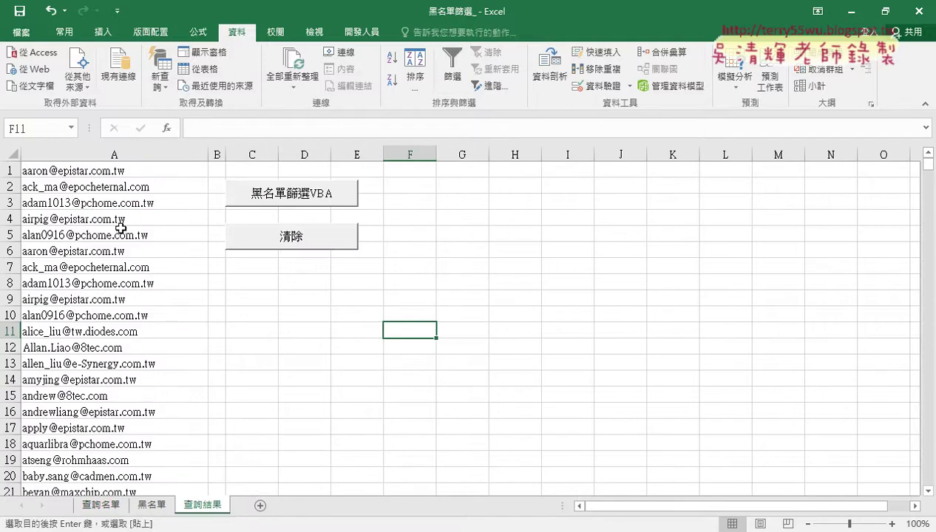
key(alt+Tab)
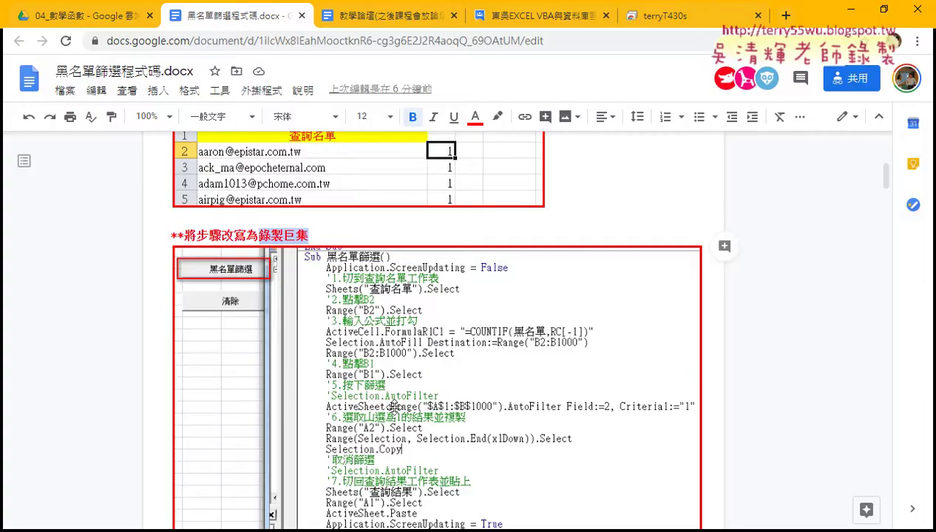
- Scroll down to the formatted macro code and highlight its first comment line
scroll(399, 429, down, 3)
scroll(390, 398, down, 3)
scroll(390, 398, down, 1)
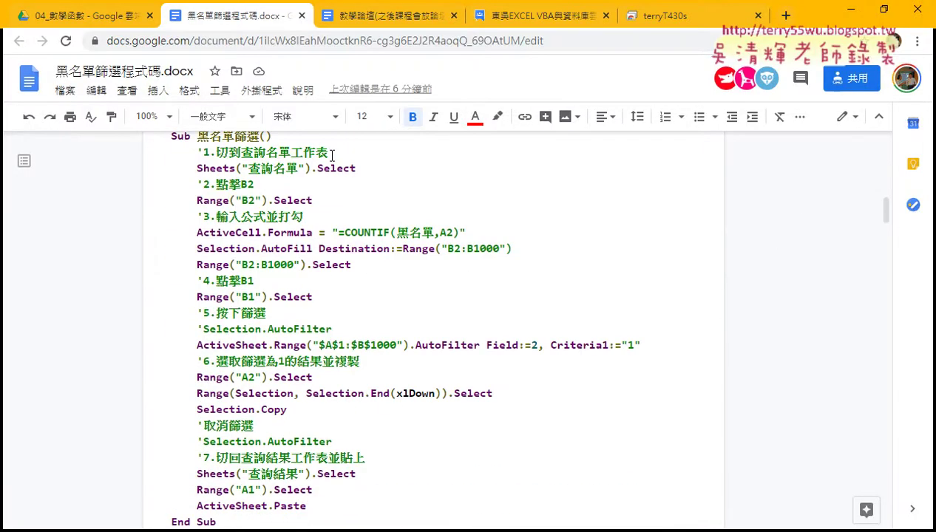
drag(328, 152, 176, 153)
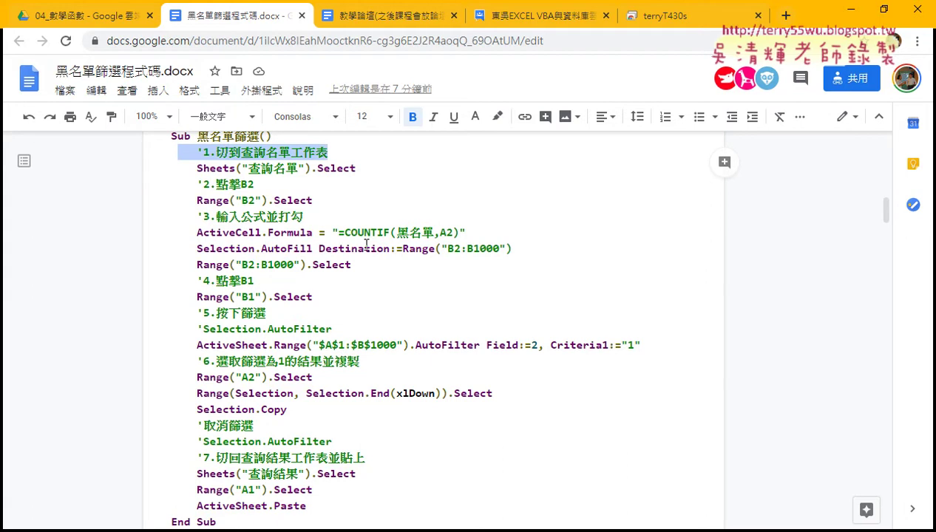
- Scroll to the 方法一：For迴圈 code and highlight its formula-output loop lines
scroll(366, 242, down, 3)
scroll(362, 266, down, 1)
scroll(362, 275, down, 1)
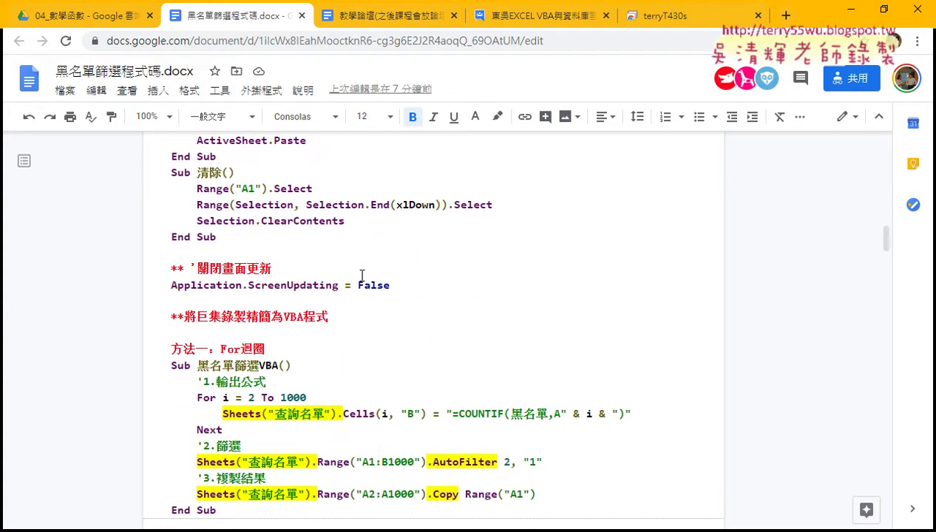
scroll(362, 275, down, 1)
scroll(362, 273, down, 1)
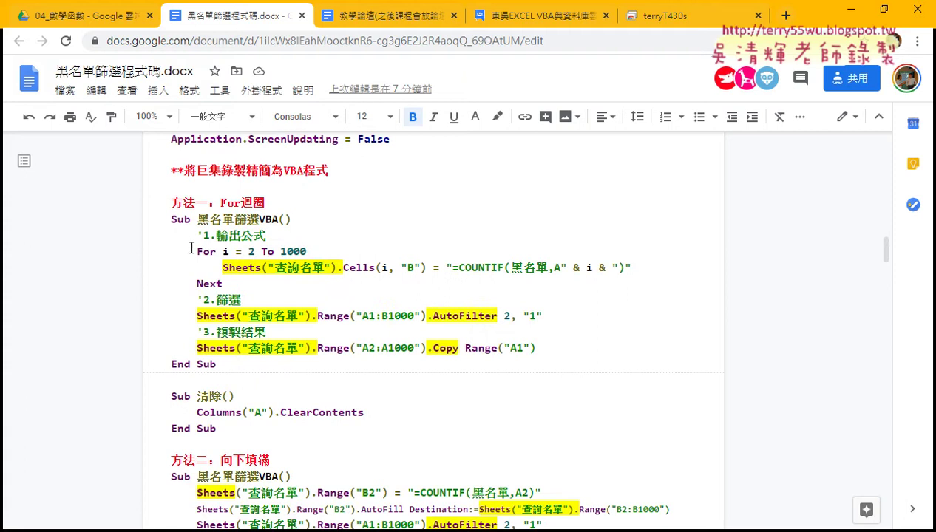
drag(191, 231, 241, 285)
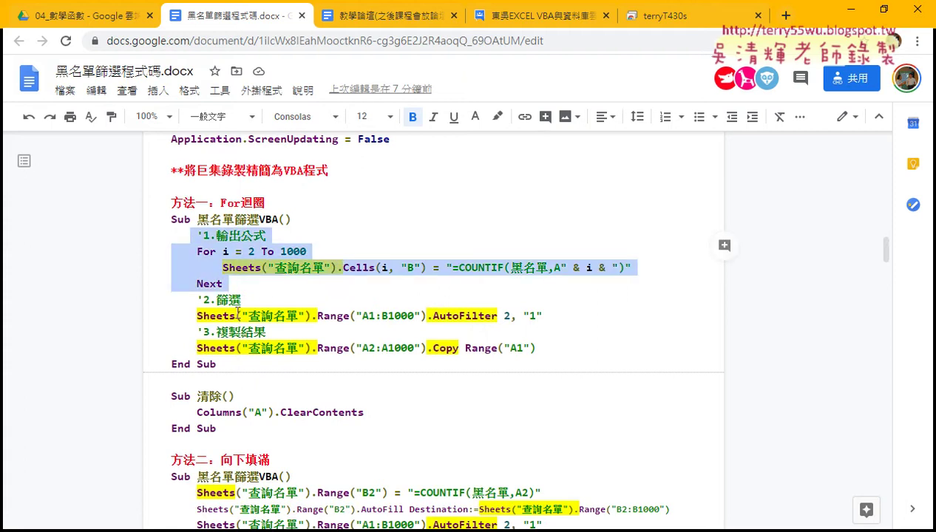
click(235, 316)
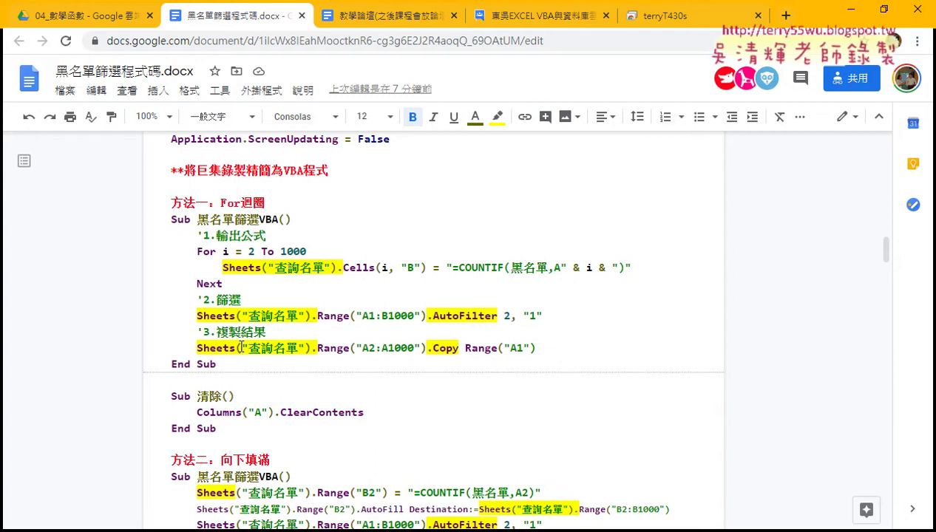
- Highlight the words Sheets, AutoFilter and Copy in the loop code, then minimize the browser
click(223, 270)
drag(223, 269, 264, 270)
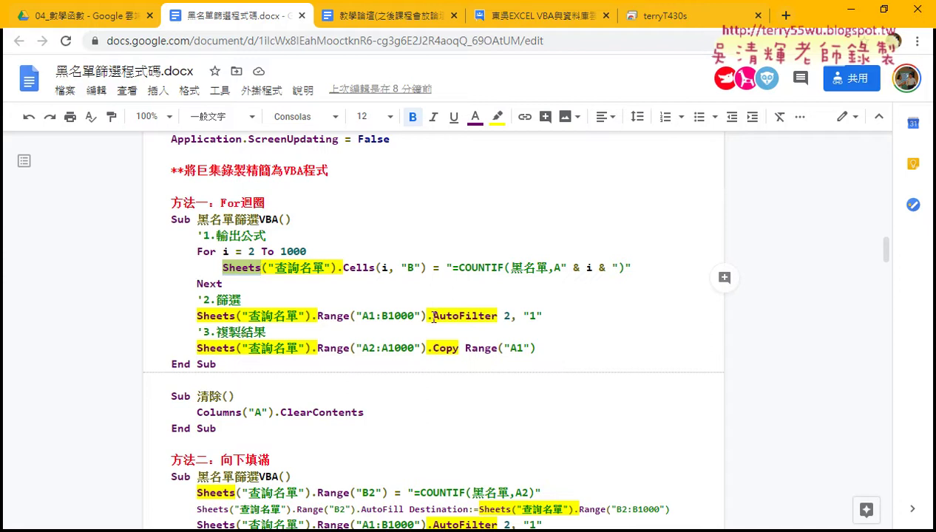
drag(431, 315, 501, 312)
drag(432, 347, 458, 349)
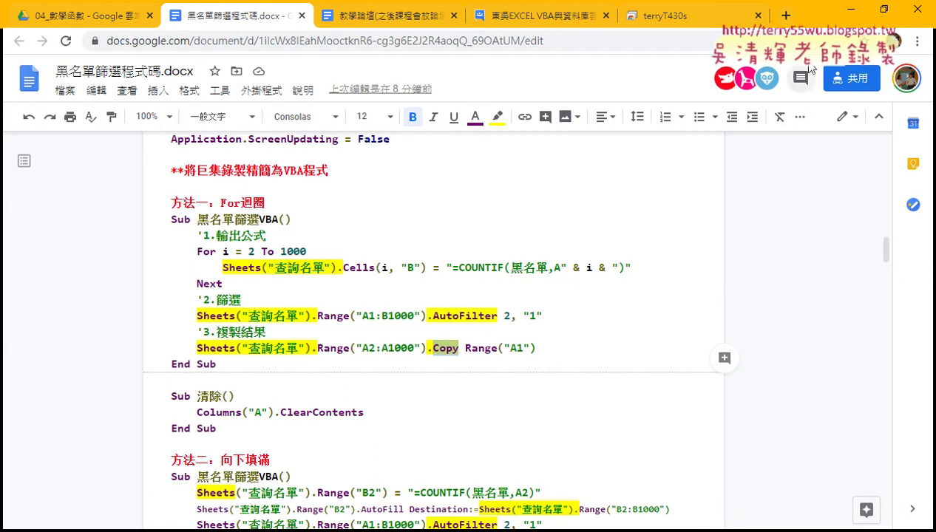
click(847, 10)
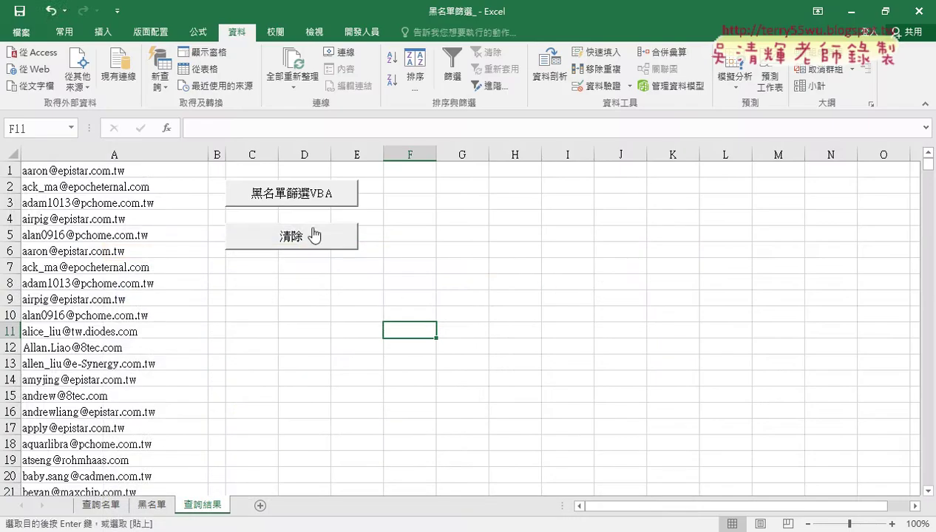
- Empty column A of the 查詢結果 sheet with its 清除 macro button
click(291, 235)
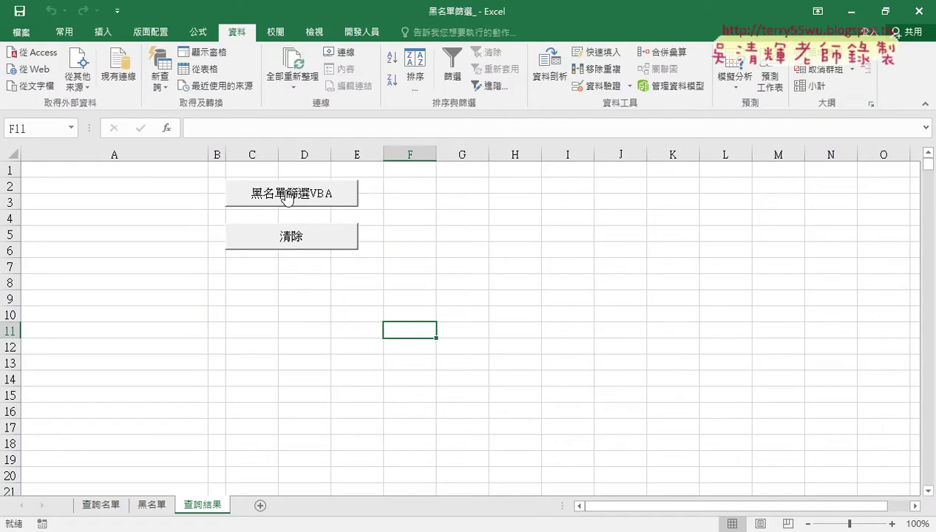
click(369, 40)
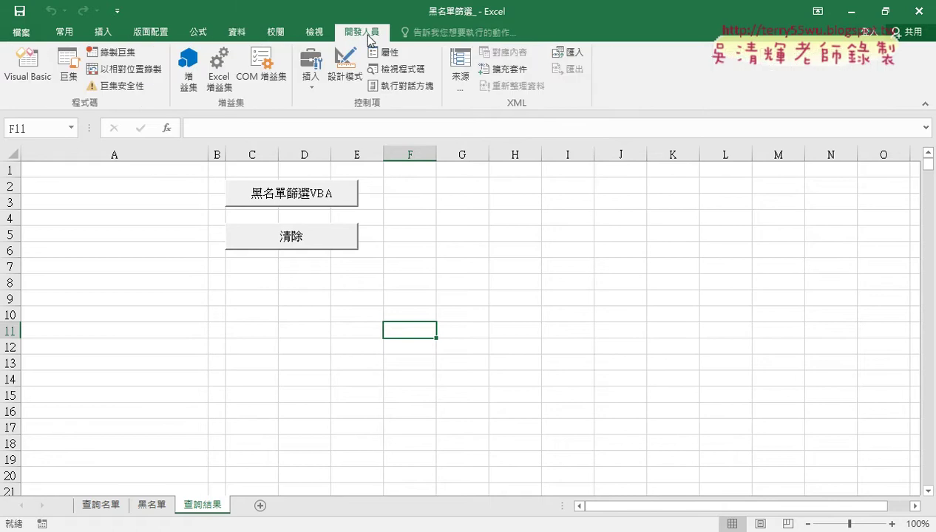
- Delete the old macro body in Module1 and enlarge the project tree pane
click(32, 76)
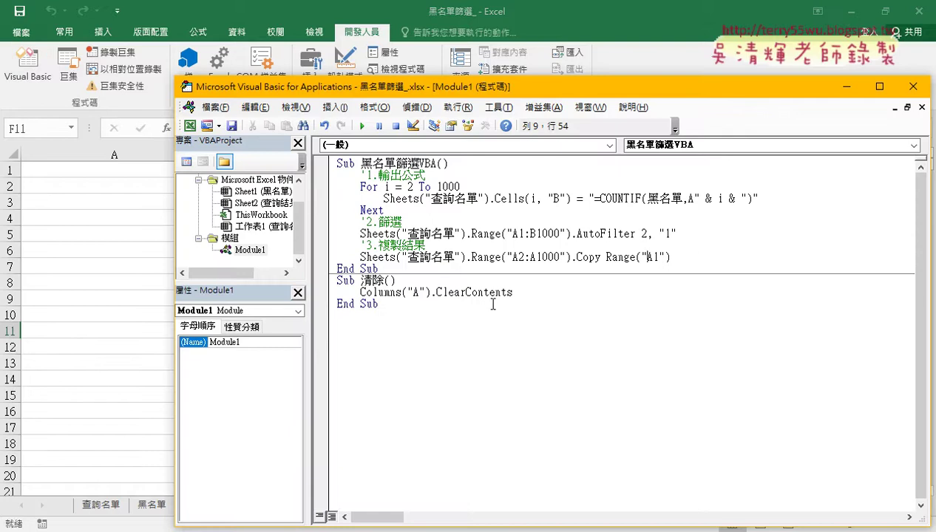
mouse_move(385, 303)
mouse_down()
mouse_move(386, 186)
mouse_move(436, 163)
mouse_up()
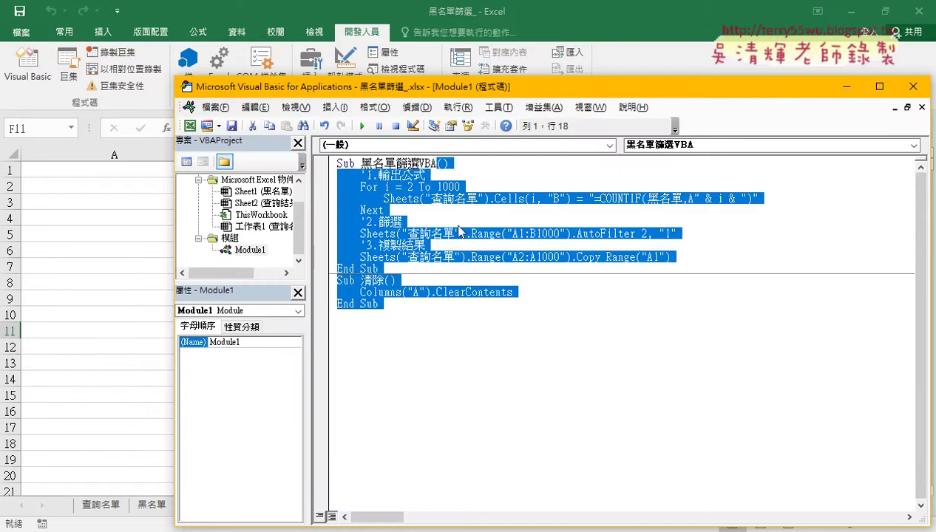
key(Delete)
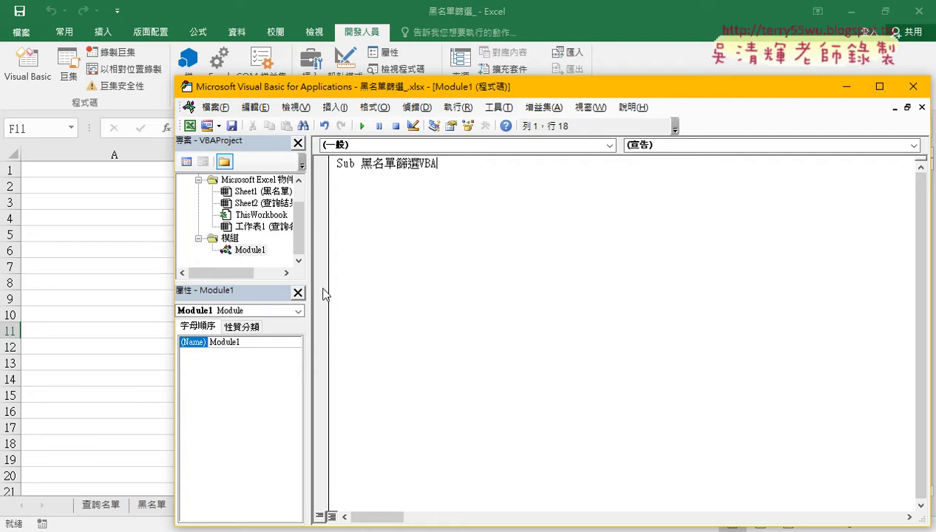
drag(308, 237, 344, 250)
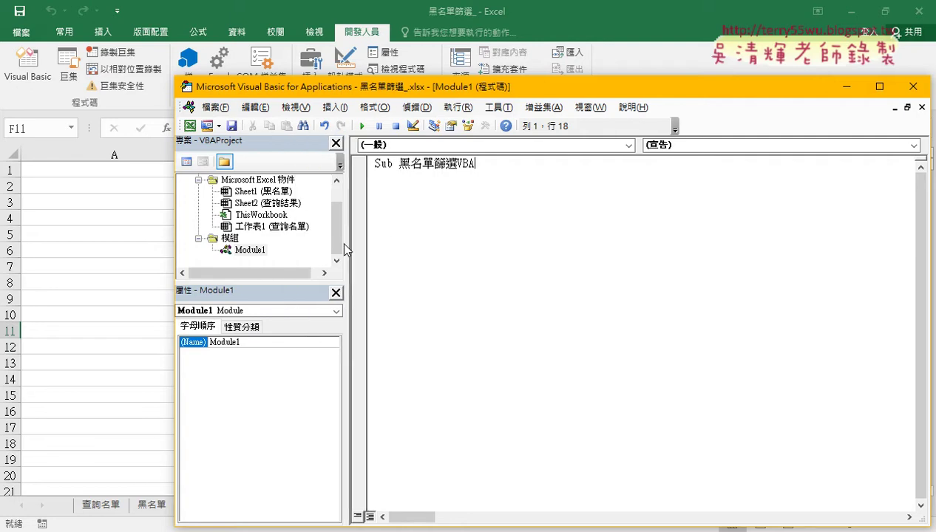
click(287, 282)
drag(287, 351, 285, 379)
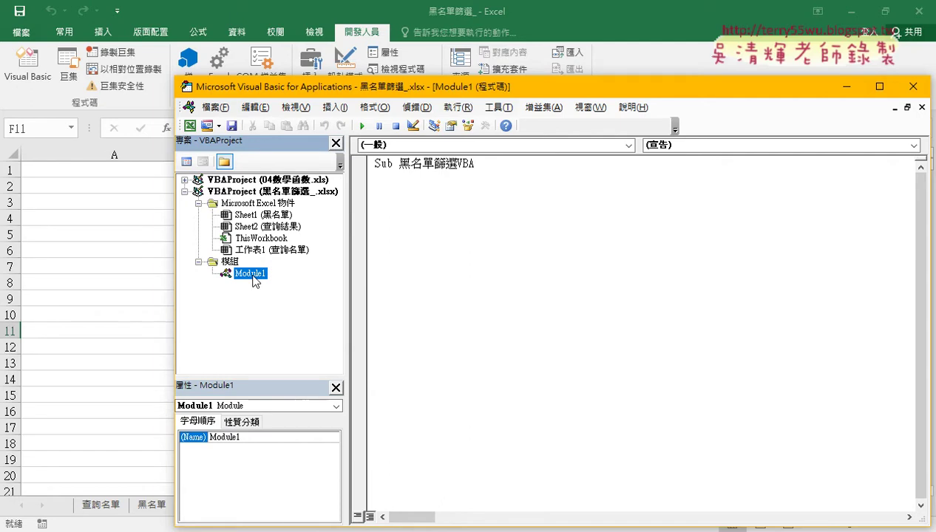
- Close Sub 黑名單篩選VBA with End Sub and narrow the project pane to widen the code
click(485, 164)
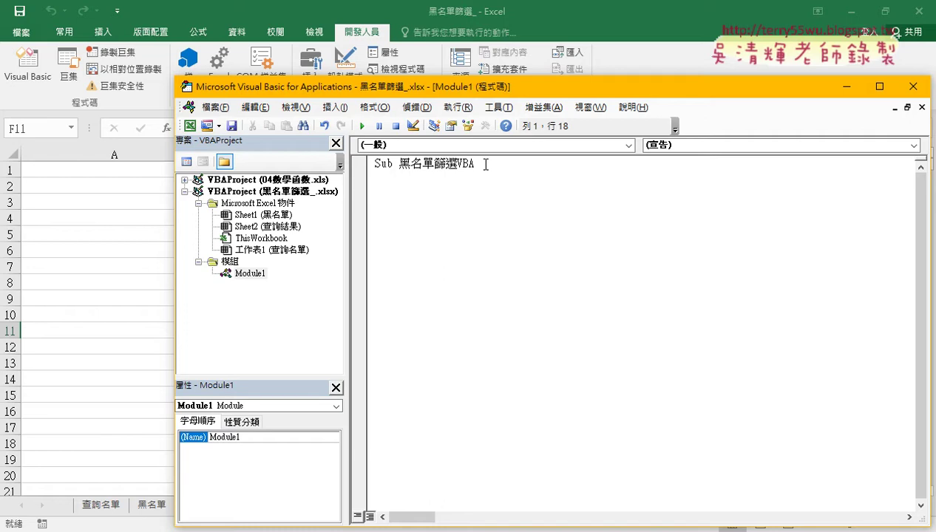
key(Return)
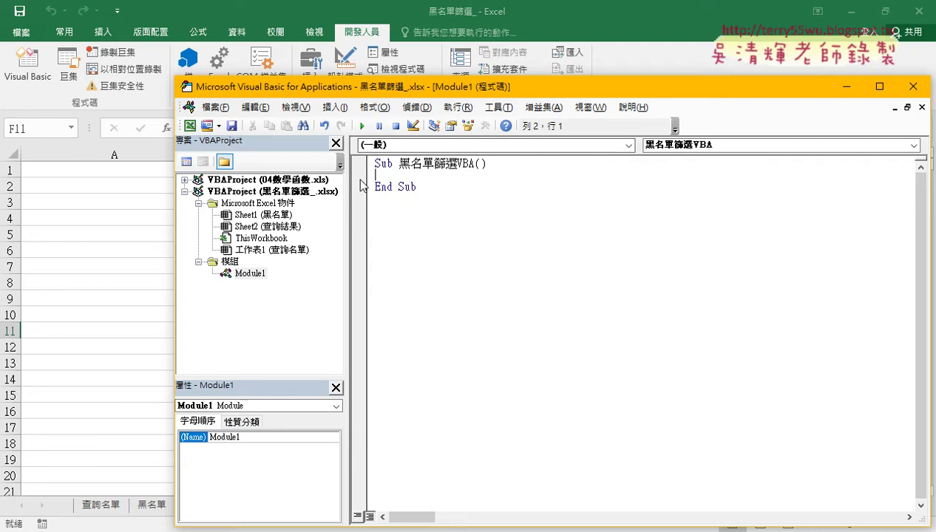
drag(349, 191, 304, 184)
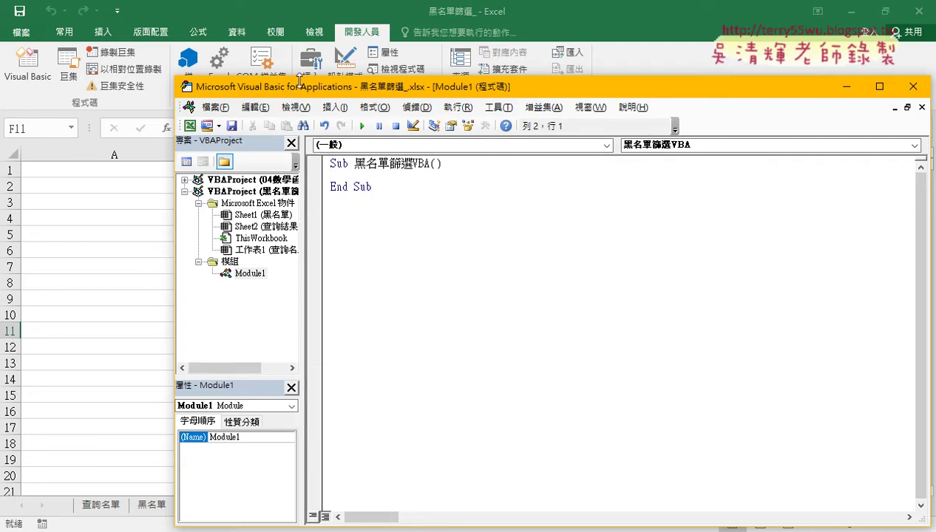
drag(300, 80, 339, 38)
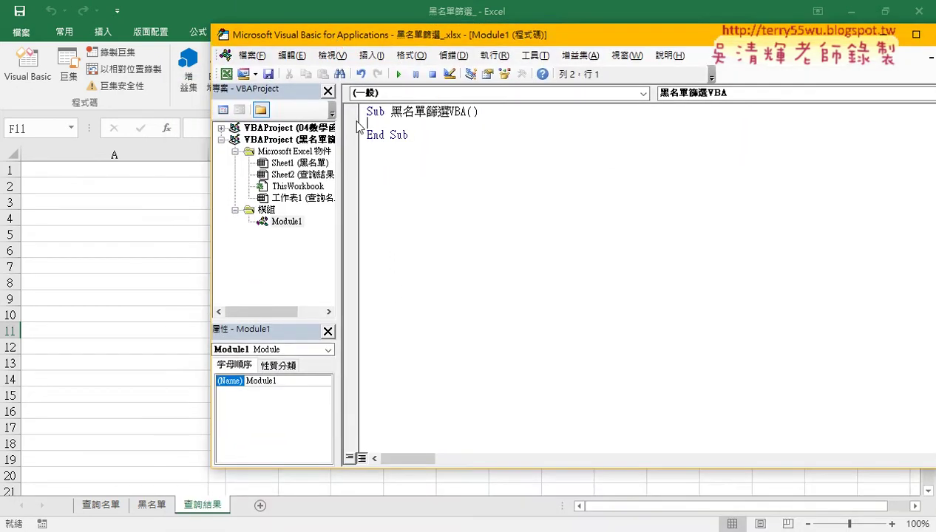
- Turn off the Data filter on the 查詢名單 sheet so all rows show
click(100, 507)
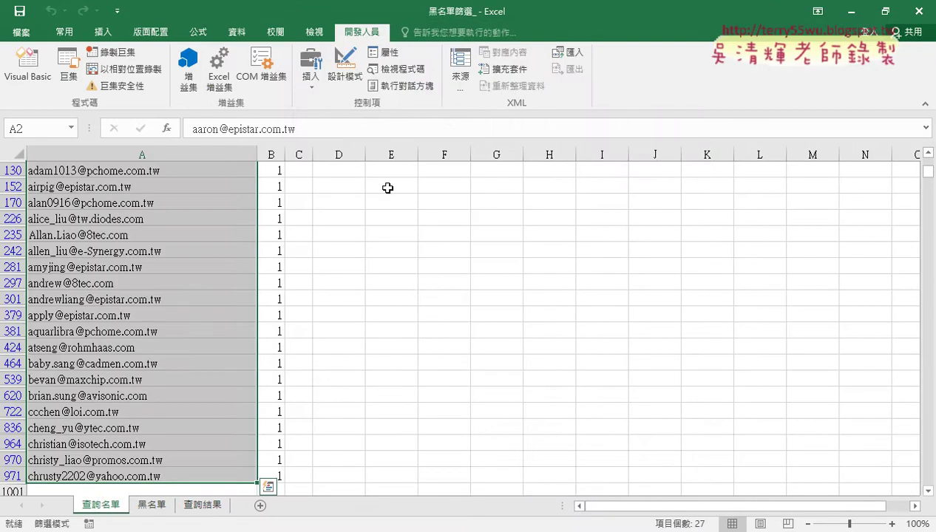
click(240, 33)
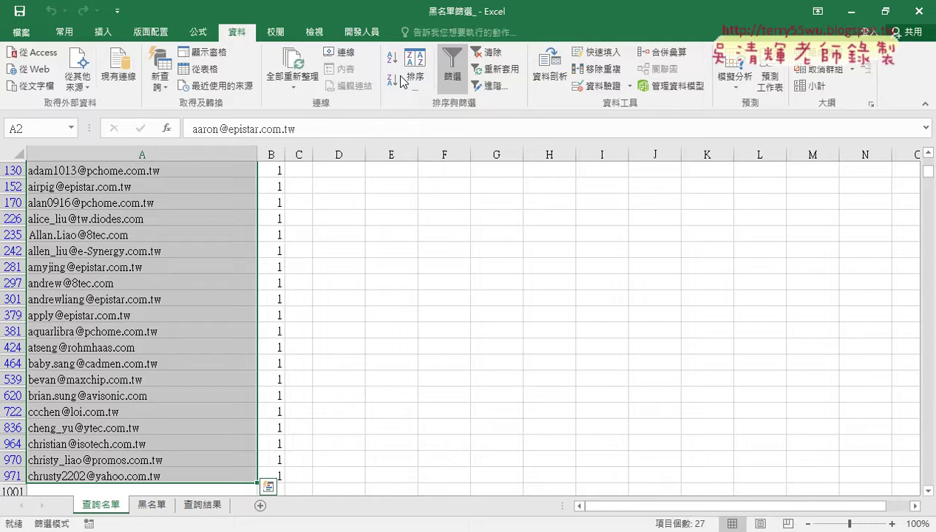
click(451, 74)
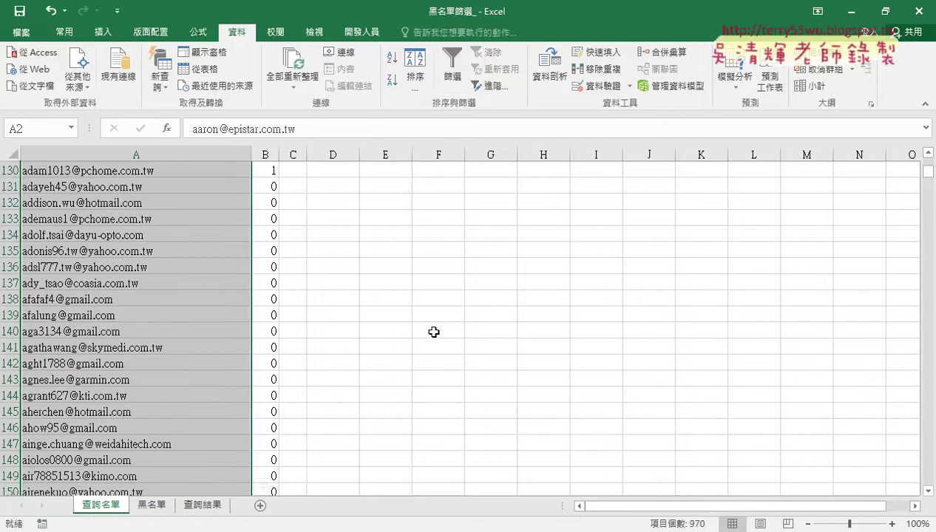
drag(929, 176, 929, 164)
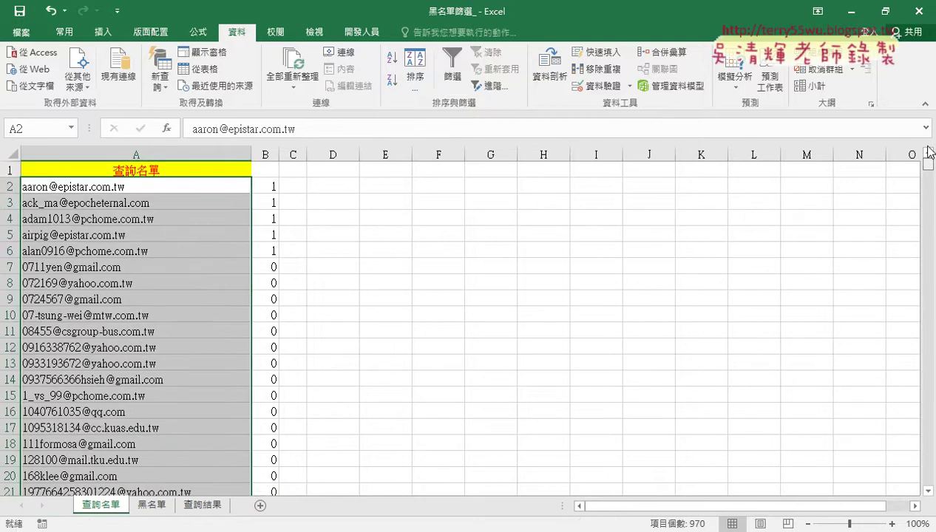
- Check the 查詢結果 buttons, then inspect B2's =COUNTIF(黑名單,A2) formula on 查詢名單
click(212, 509)
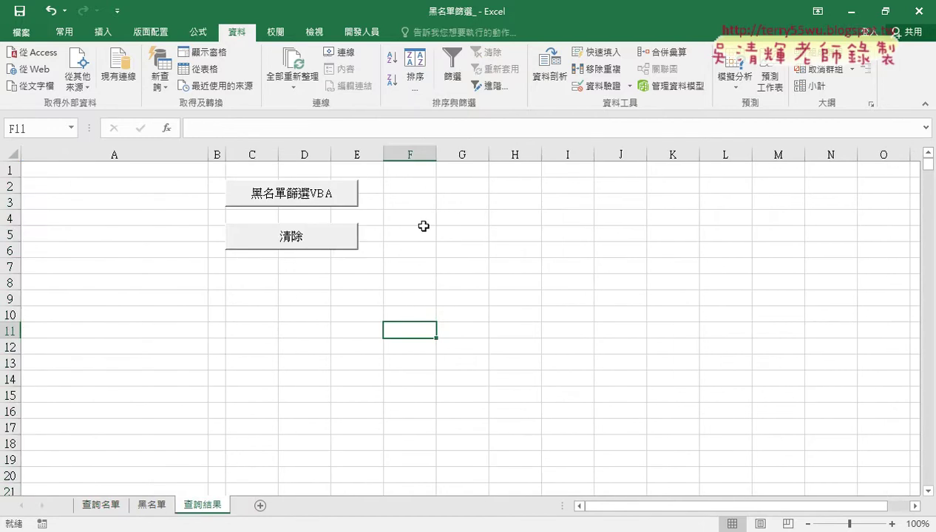
click(100, 510)
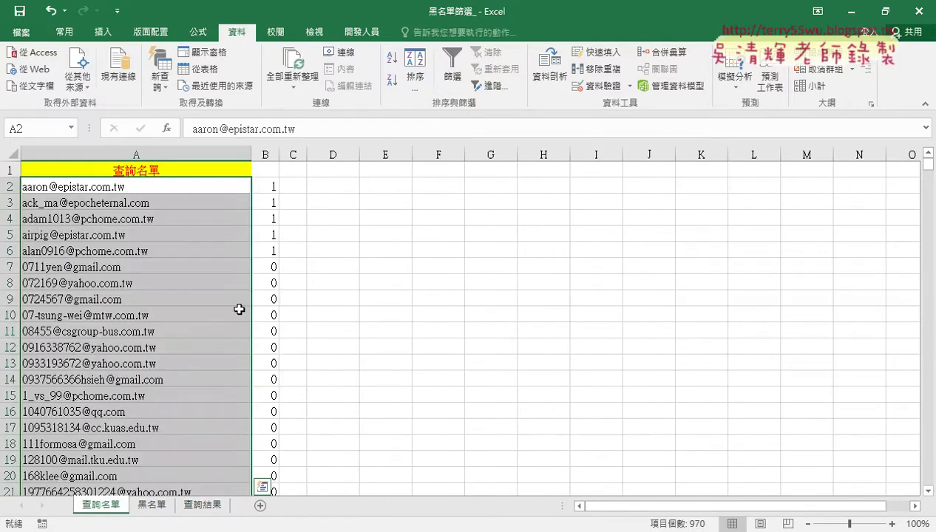
click(268, 190)
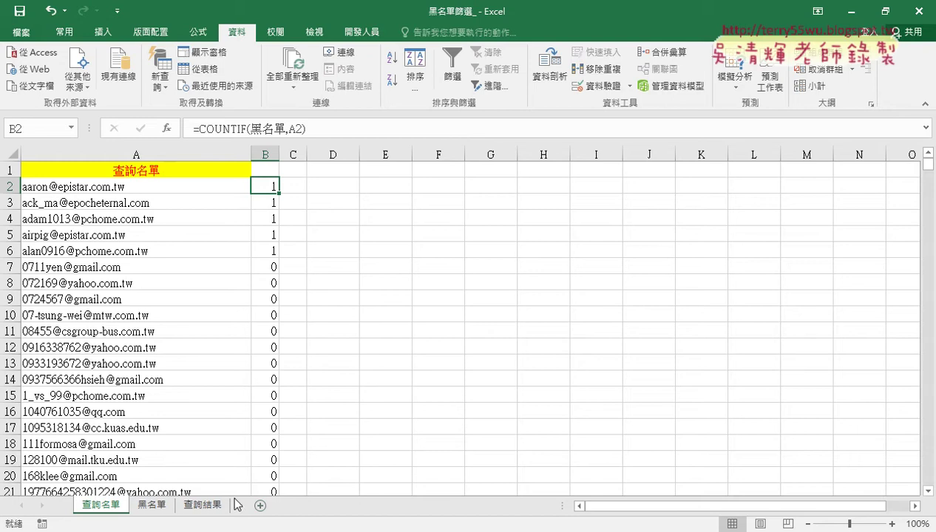
- Open Module1 in the VBA editor and indent the empty line inside Sub 黑名單篩選VBA
click(361, 32)
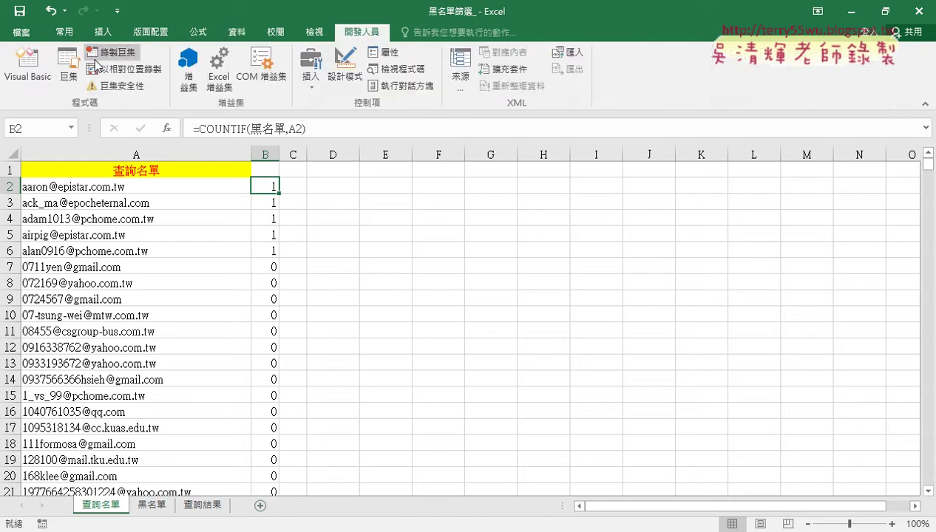
click(27, 65)
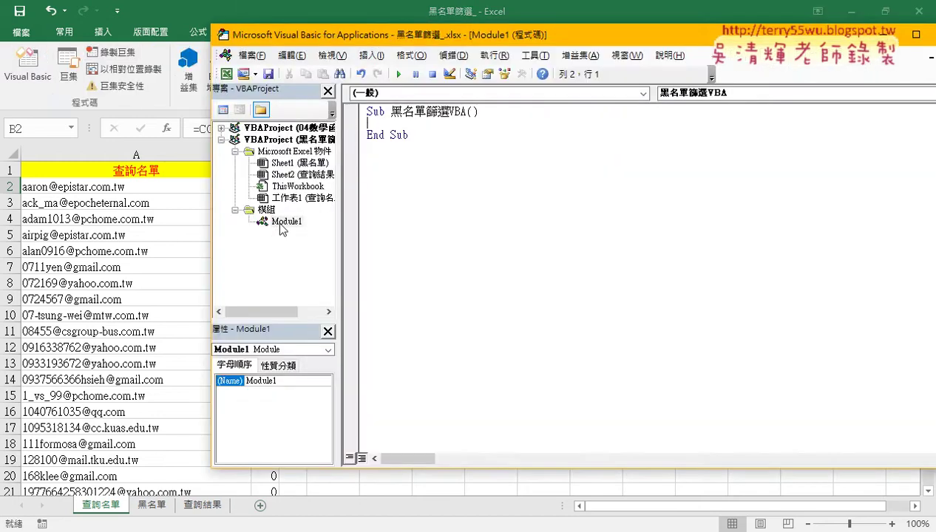
drag(390, 111, 467, 112)
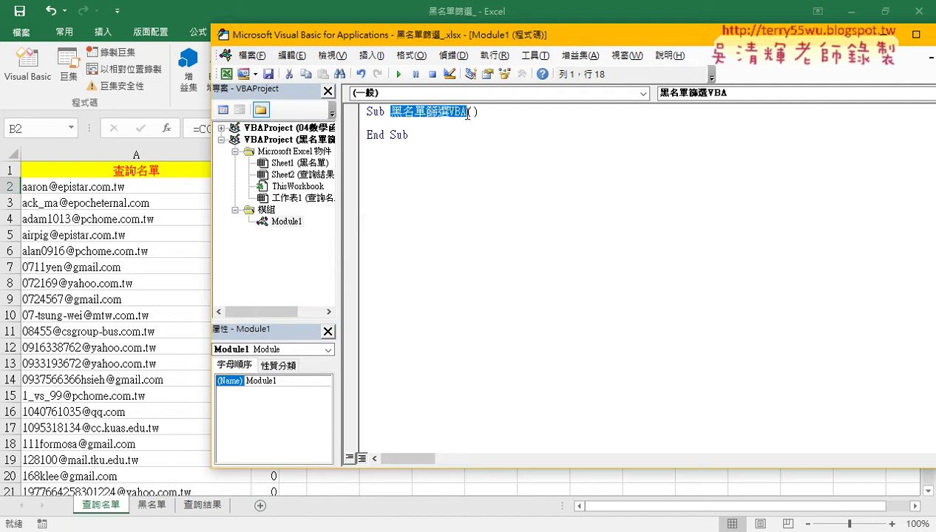
click(467, 113)
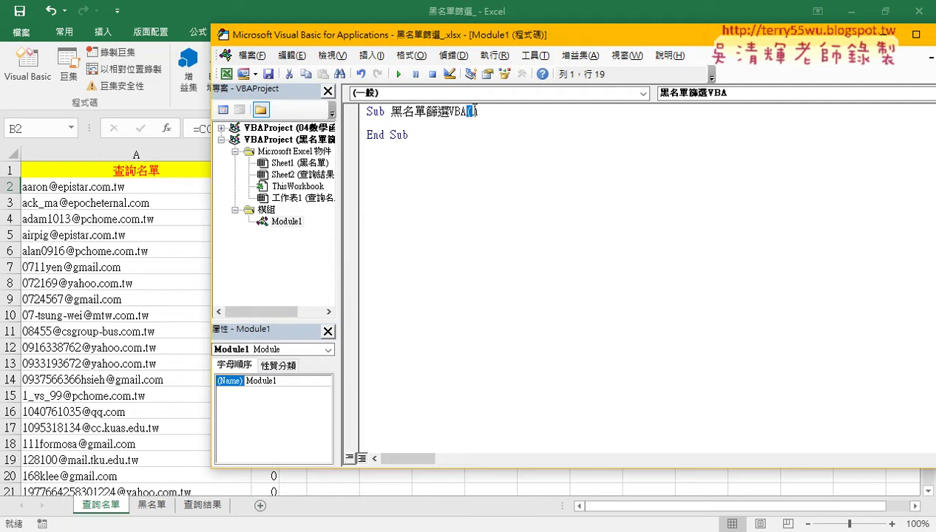
click(441, 121)
key(Tab)
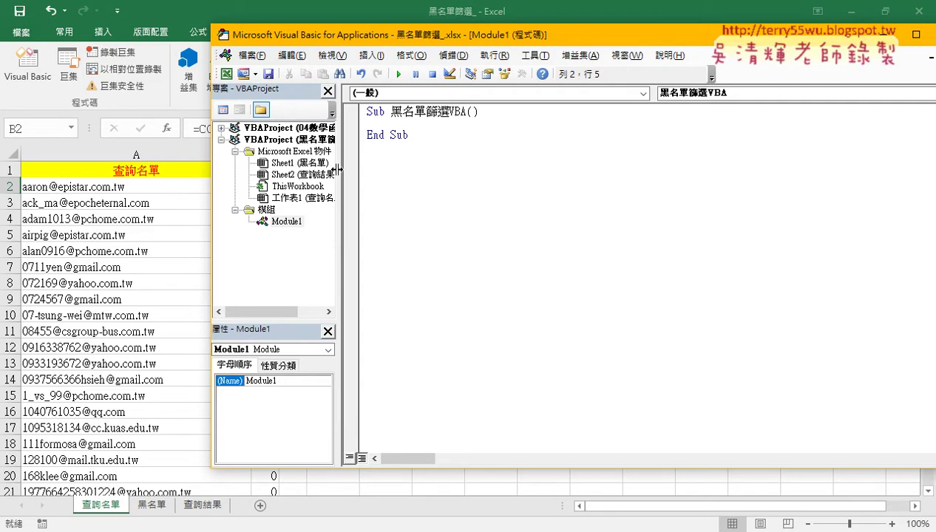
drag(339, 167, 299, 167)
drag(324, 48, 426, 65)
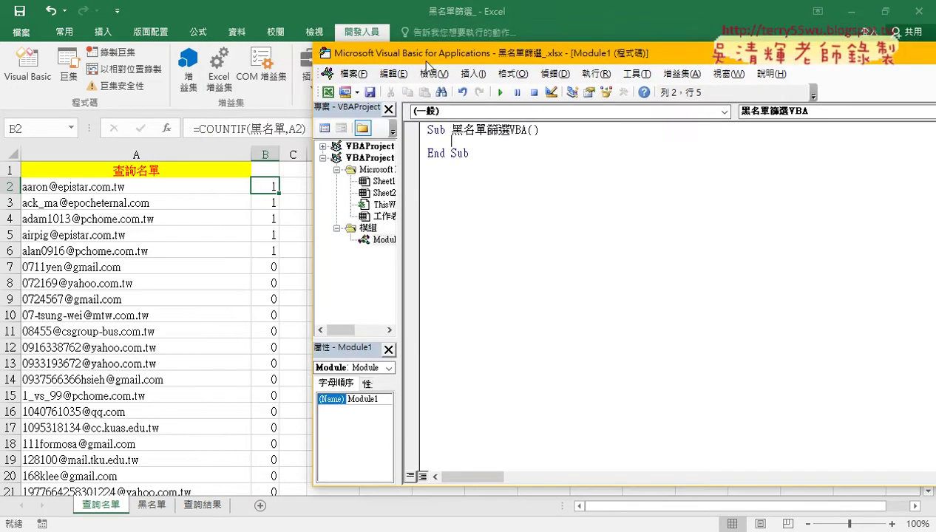
- Write the loop header For i = 2 To Range("A2").End(xlDown).Row
text(ㄈ)
key(BackSpace)
text(f)
text(or i=)
text(2)
text( to )
text(ra)
text(nge)
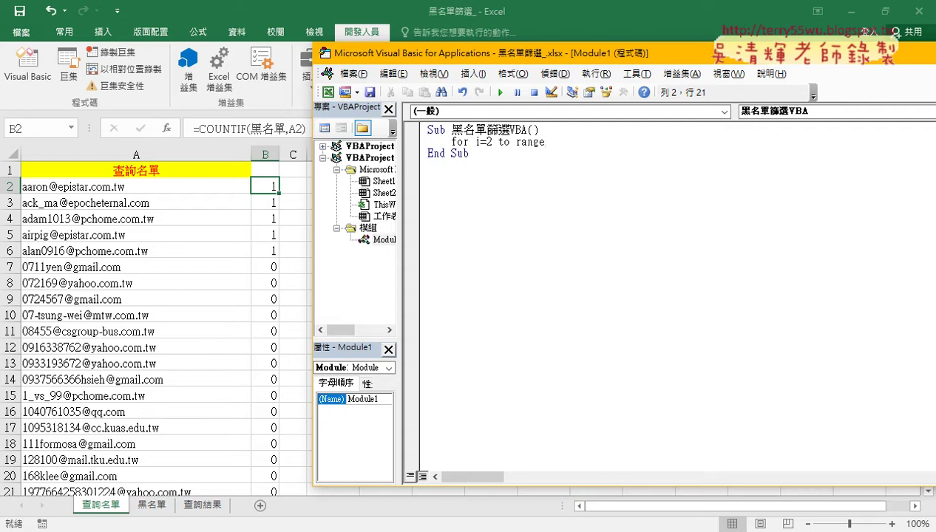
text(("A)
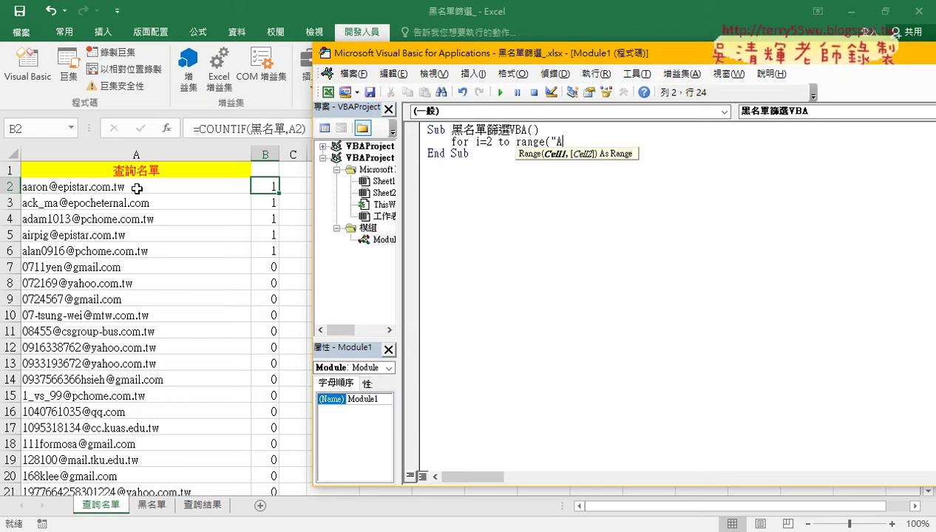
text(2"))
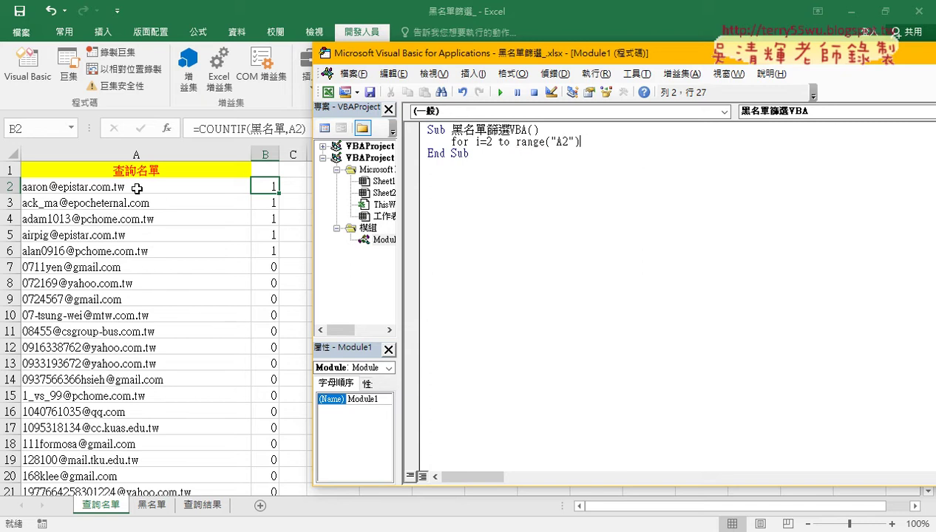
text(.E)
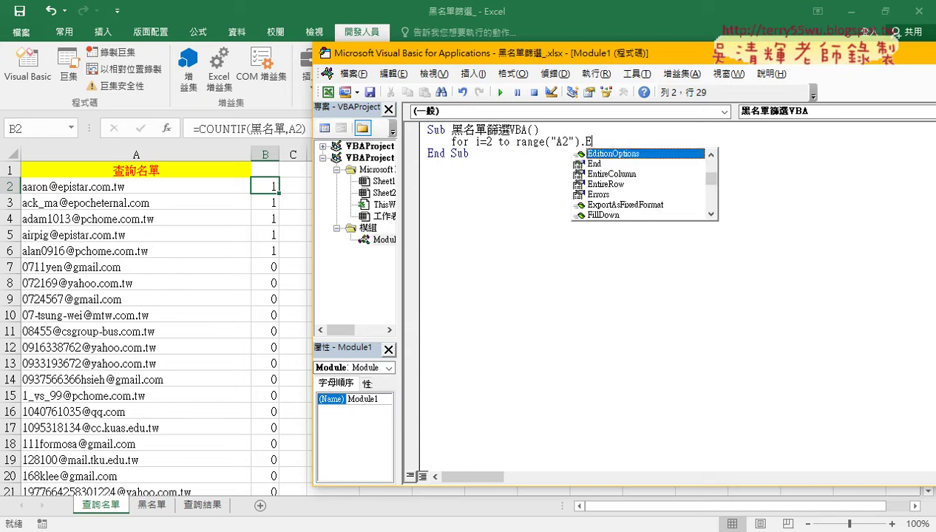
key(Down)
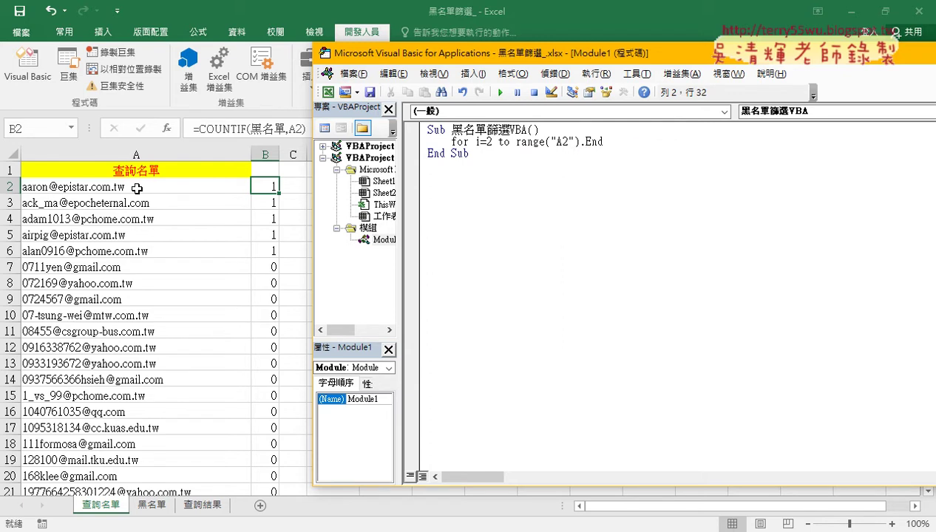
text(()
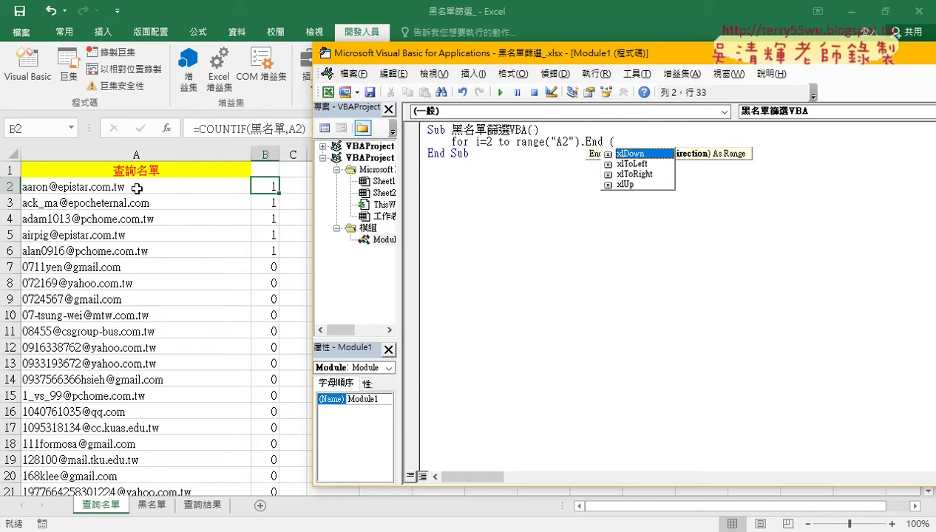
text(xlDown ))
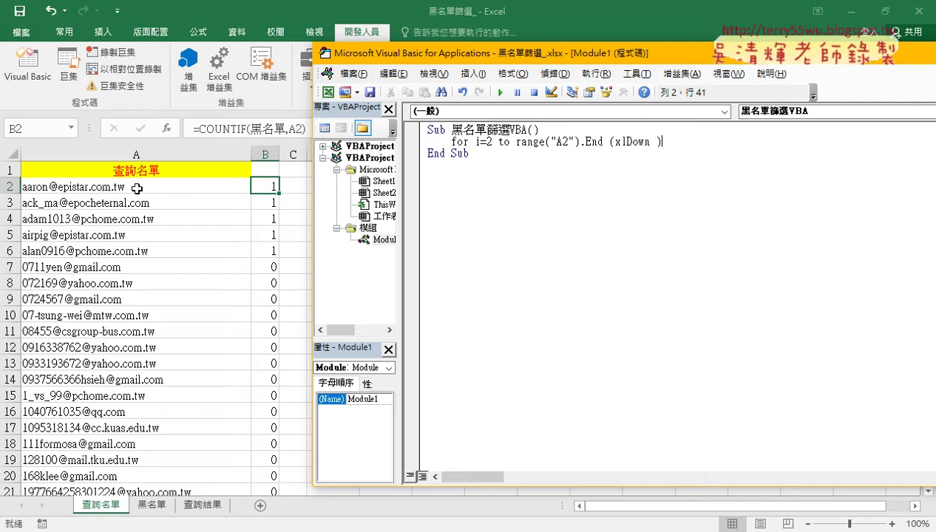
text(.)
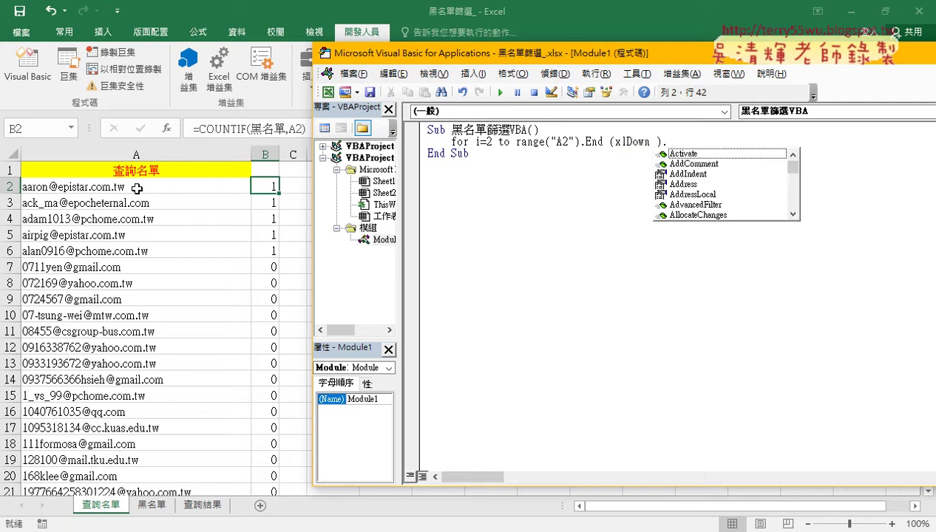
text(row)
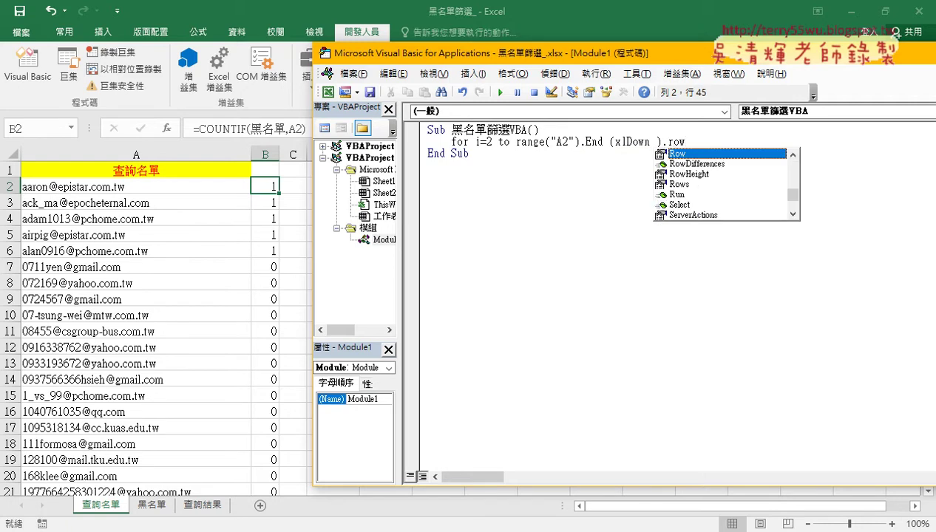
key(Return)
key(Return)
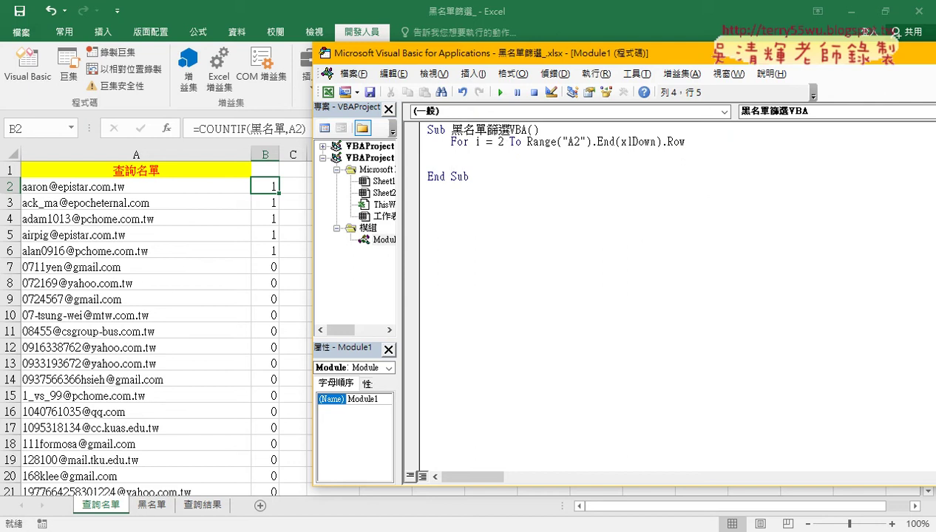
- Add the closing Next line below the For loop header
text(next)
click(567, 204)
double_click(554, 142)
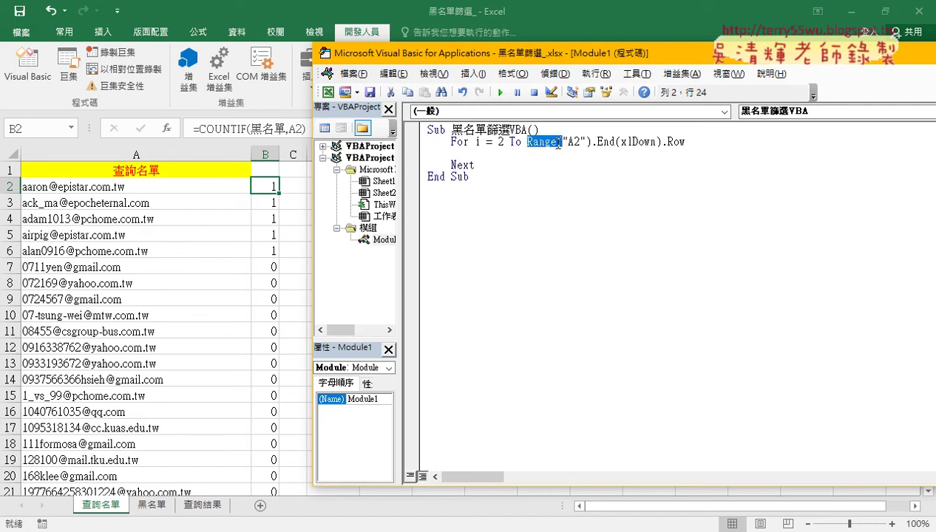
drag(558, 144, 692, 143)
- Write the indented loop body line Cells(i, "B") = ""
click(561, 155)
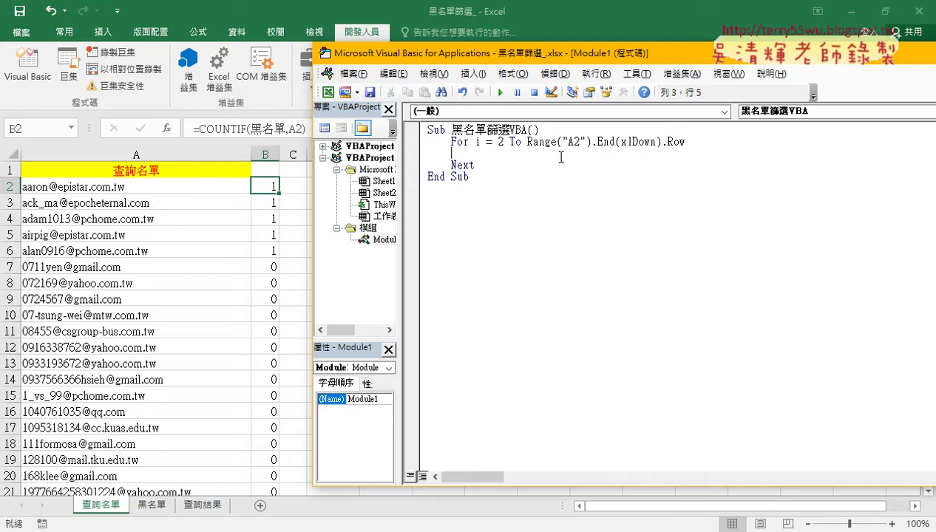
key(Tab)
text(ce)
text(lls()
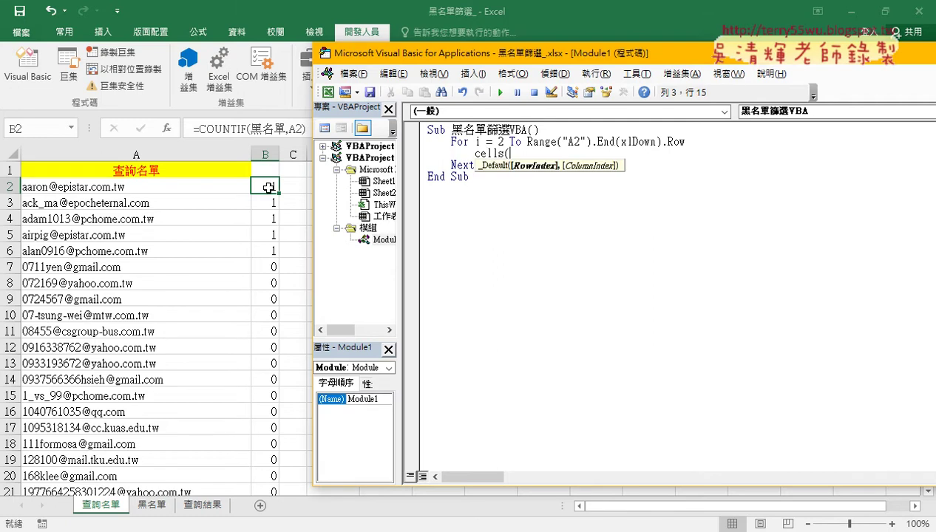
text(i)
text(,)
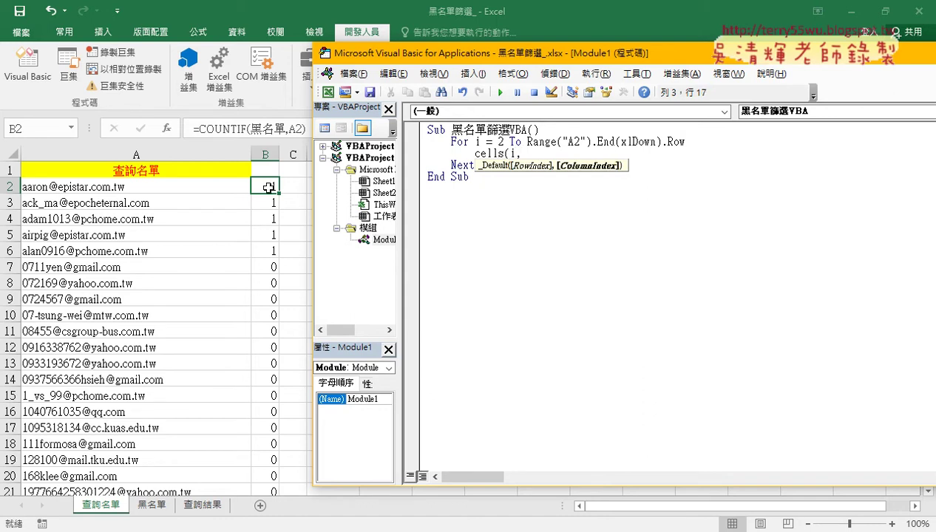
text("B")
text()=)
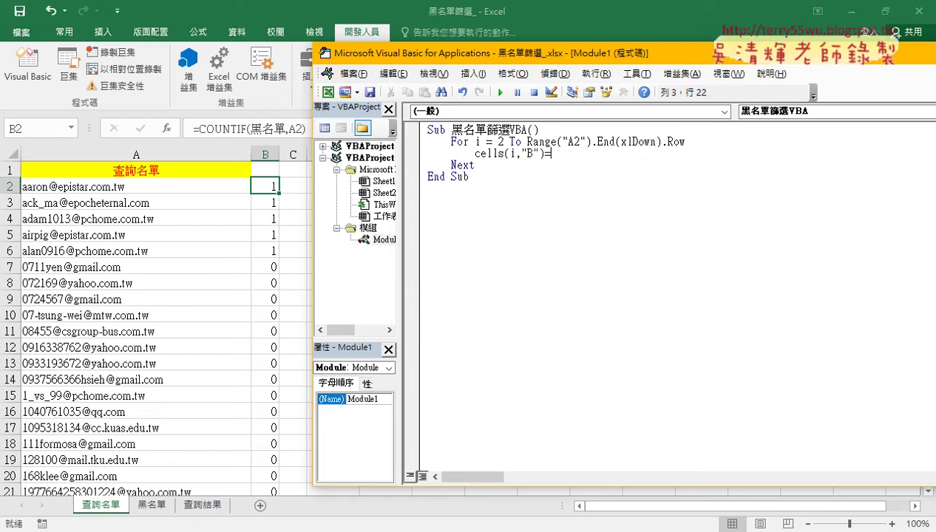
text("")
click(760, 442)
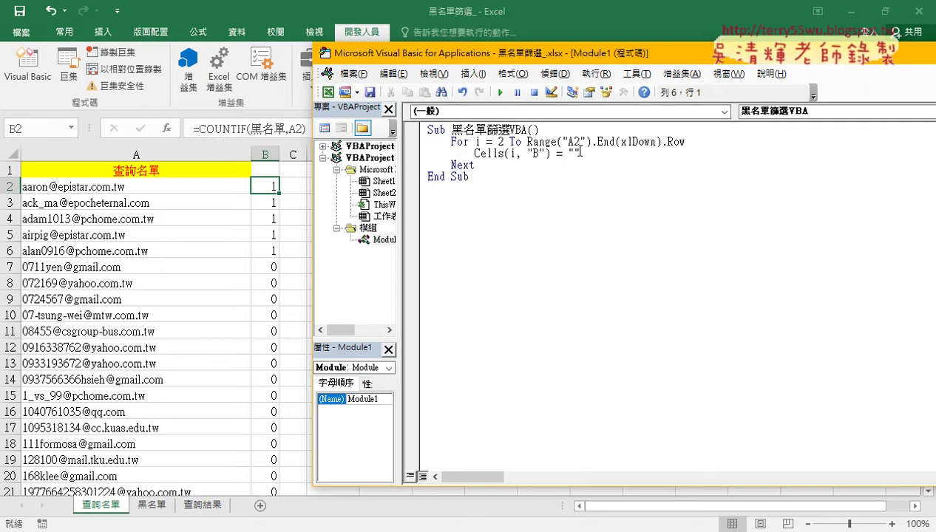
drag(546, 50, 576, 51)
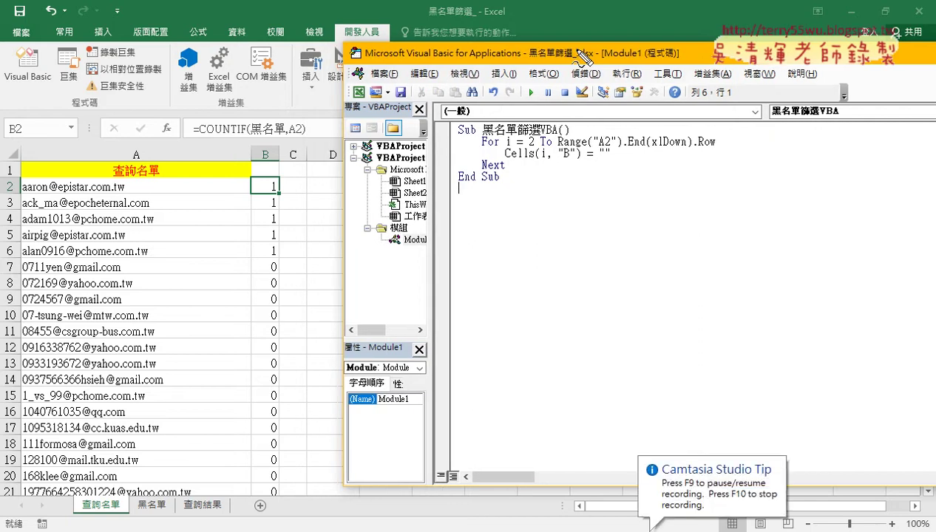
drag(305, 137, 200, 138)
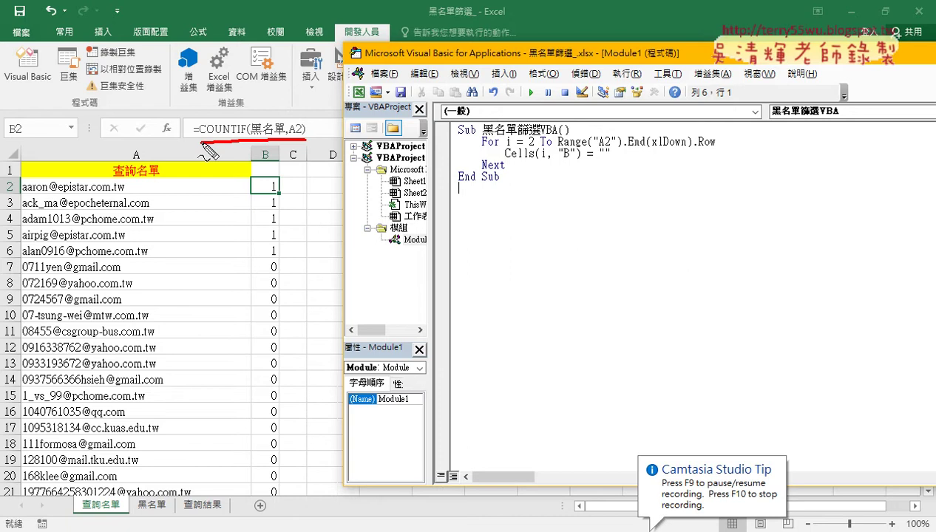
- Copy the =COUNTIF(黑名單,A2) formula from cell B2's formula bar
mouse_move(270, 117)
mouse_down()
mouse_move(591, 135)
mouse_move(603, 117)
mouse_up()
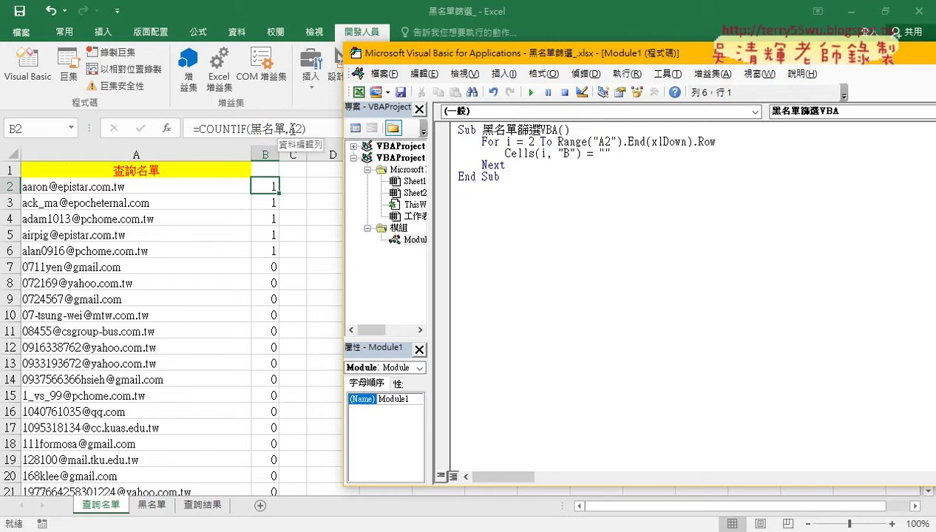
click(314, 127)
triple_click(187, 128)
right_click(213, 128)
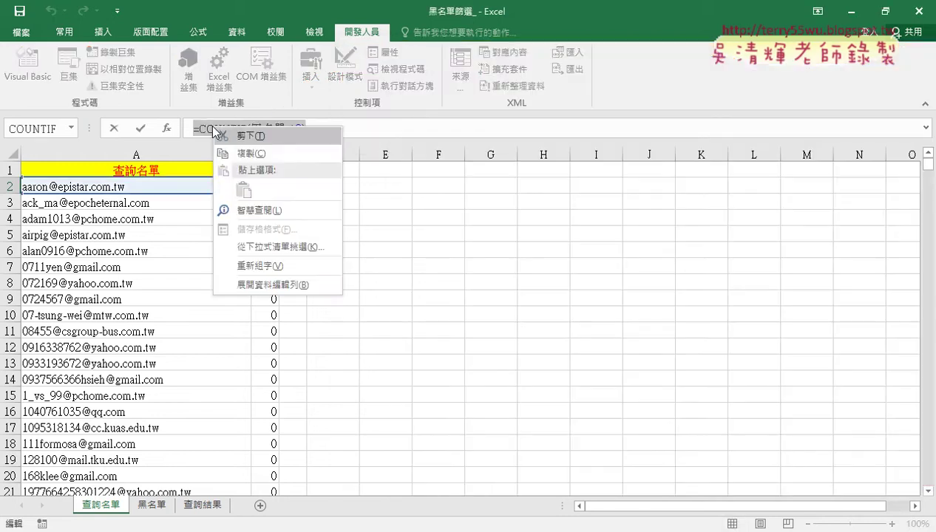
click(242, 154)
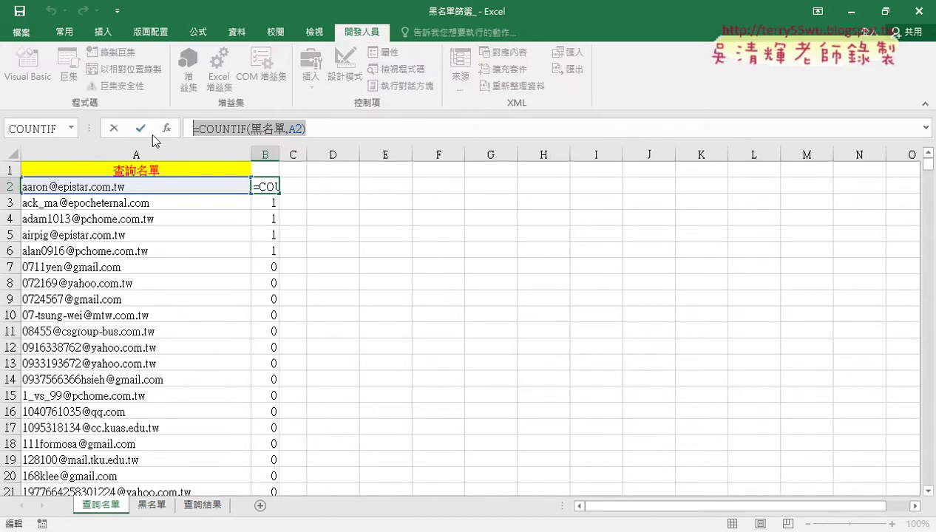
click(117, 132)
- Paste the formula as a quoted string after Cells(i, "B") = and select the 2 in A2
click(28, 67)
text("B") = ")
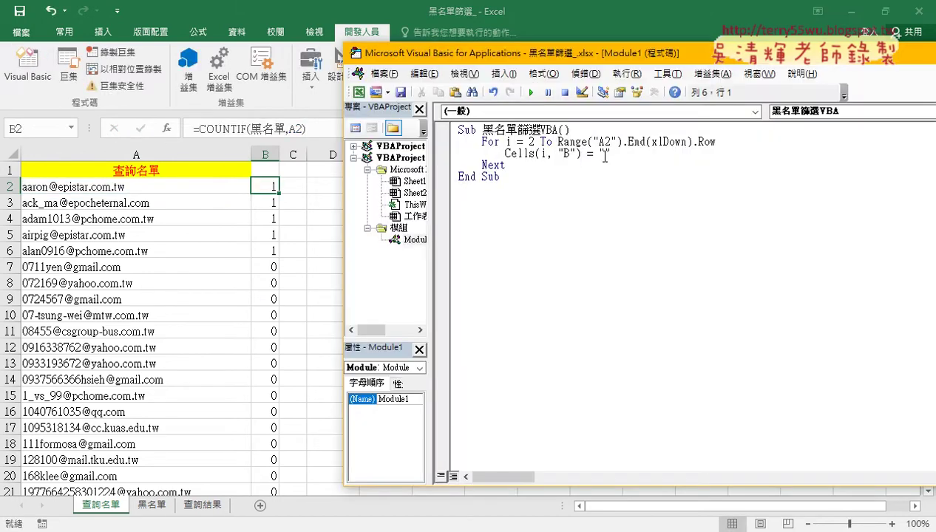
key(ctrl+v)
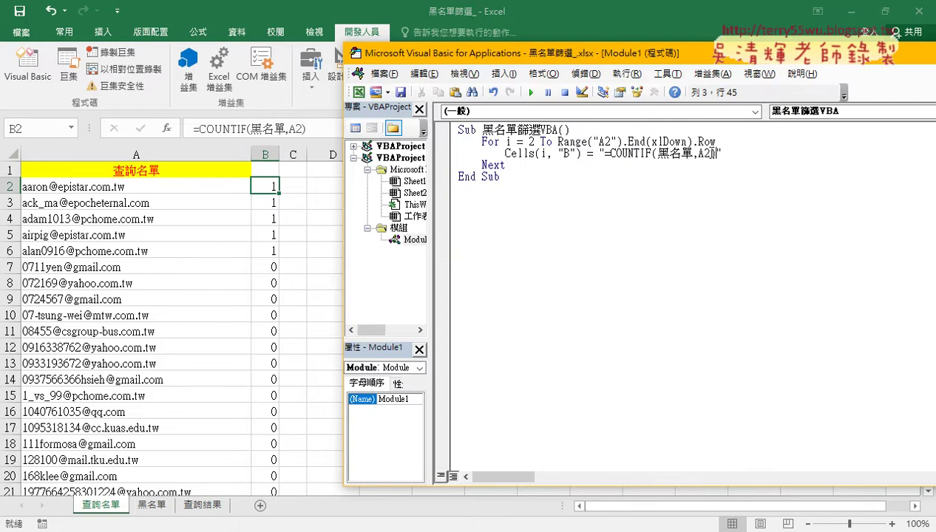
click(708, 153)
drag(707, 153, 702, 153)
click(270, 203)
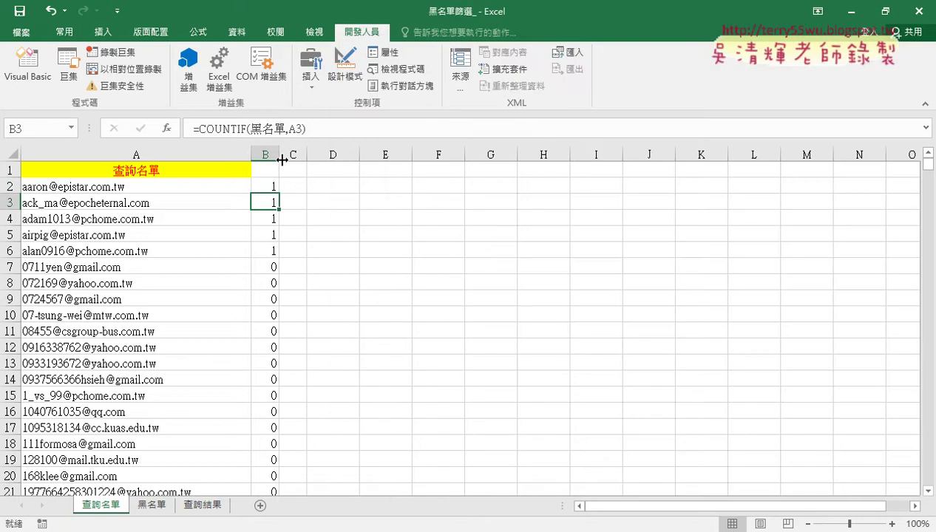
- Replace the 2 with " & i & " so the string reads "=COUNTIF(黑名單,A" & i & ")"
click(271, 217)
click(264, 186)
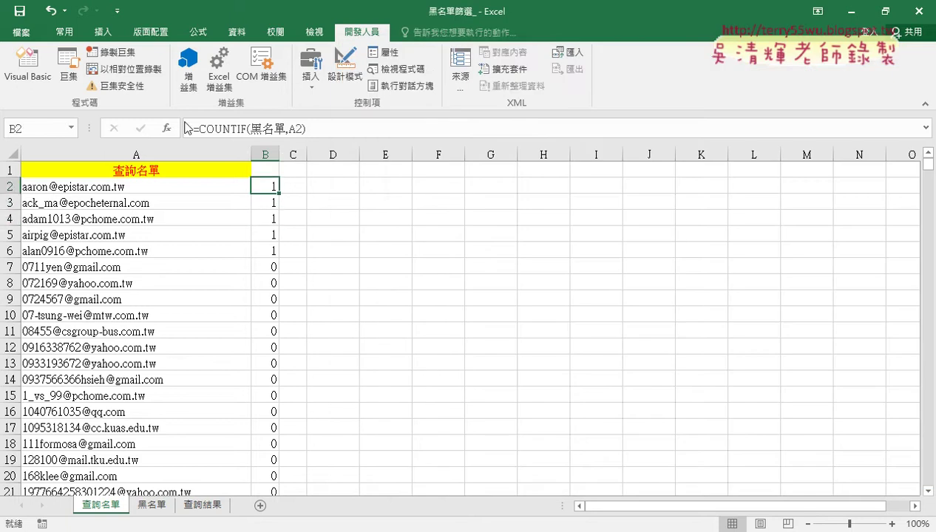
click(28, 67)
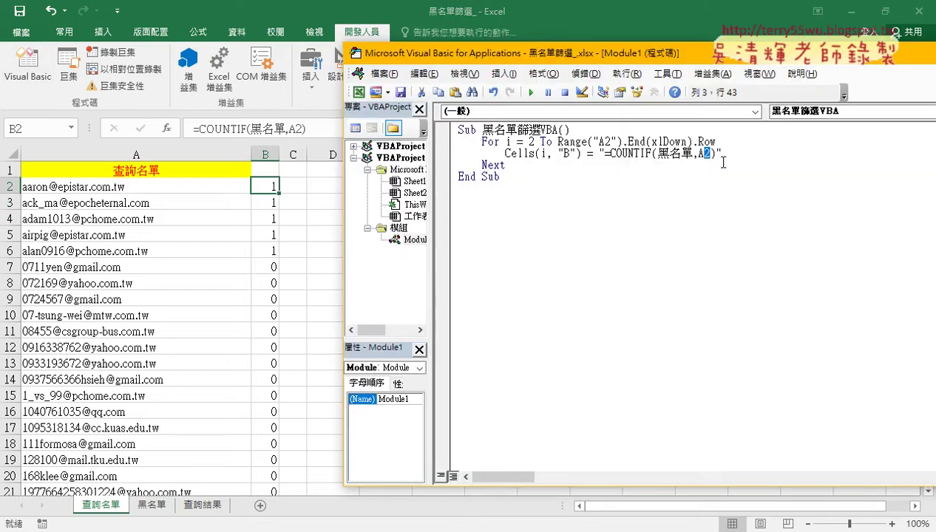
text("")
text(&&)
text(i)
key(Left)
key(Left)
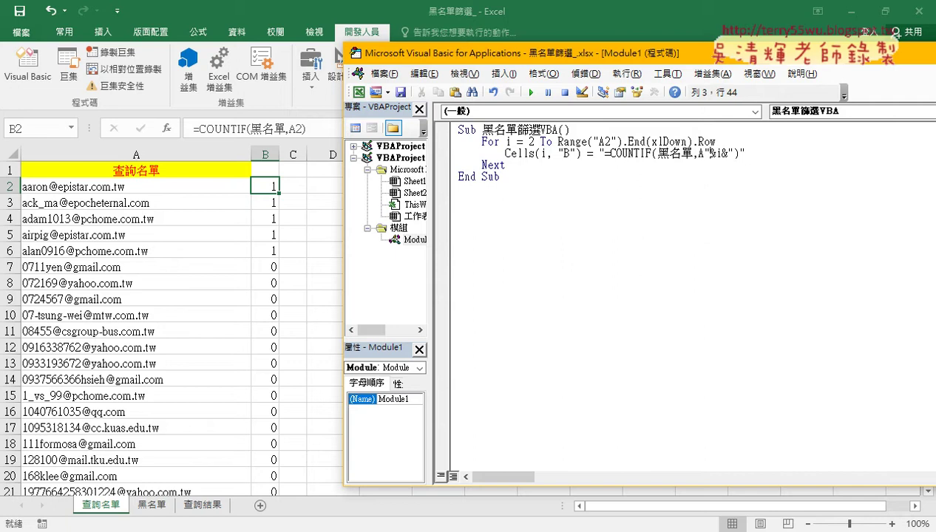
key(Right)
key(Right)
key(Right)
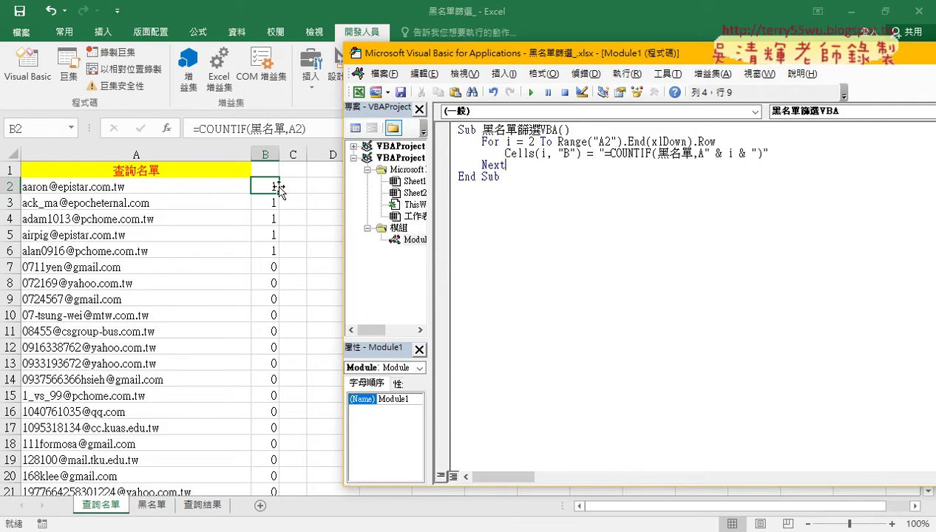
click(278, 189)
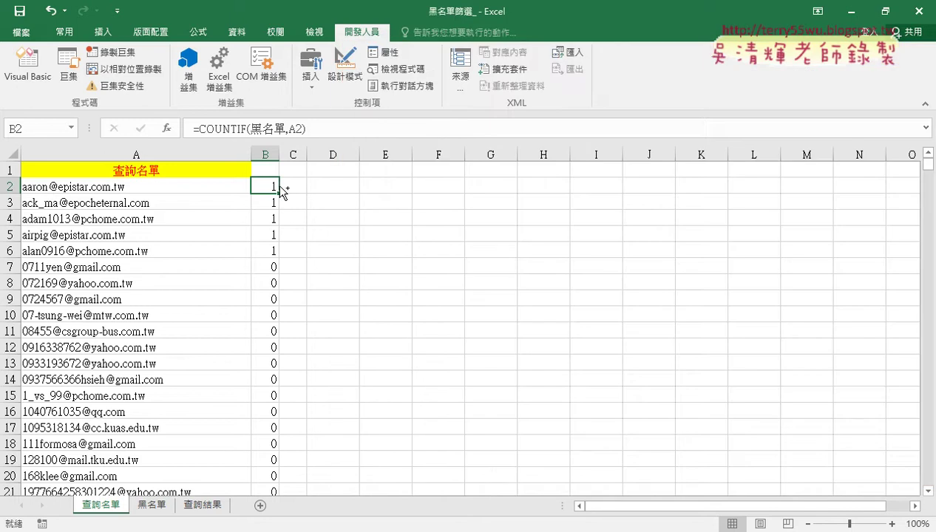
- Clear column B's existing values from B2 down and run the blacklist macro in VBA
key(ctrl+shift+Down)
key(Delete)
key(ctrl+BackSpace)
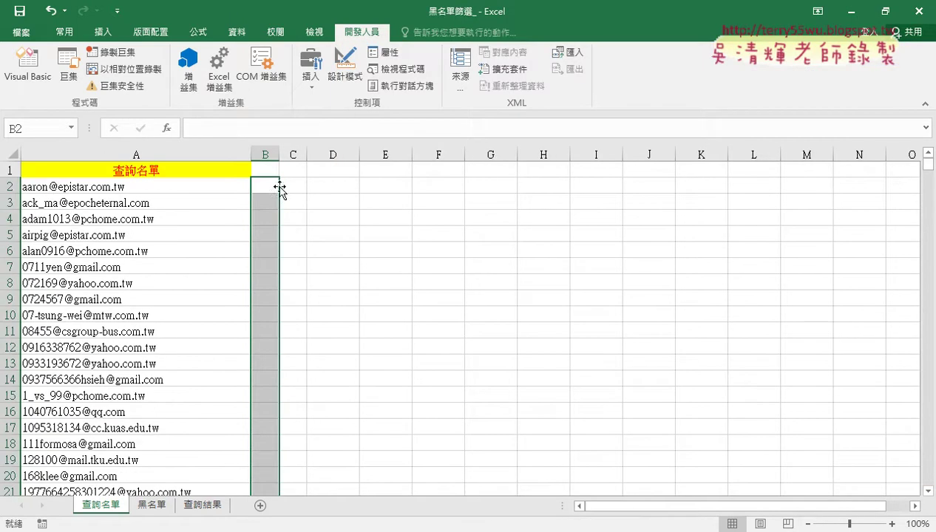
click(27, 65)
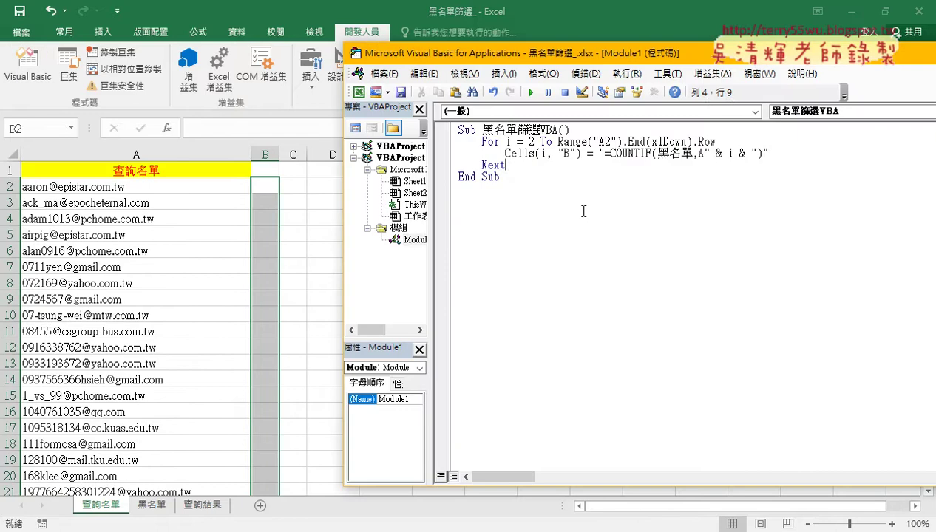
click(530, 92)
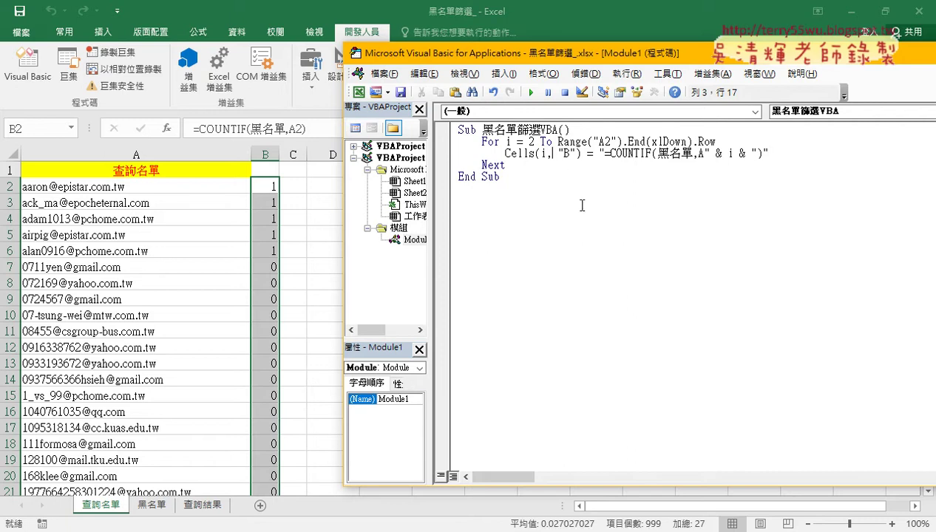
- Trigger the blacklist macro from the 查詢結果 sheet's button
click(202, 505)
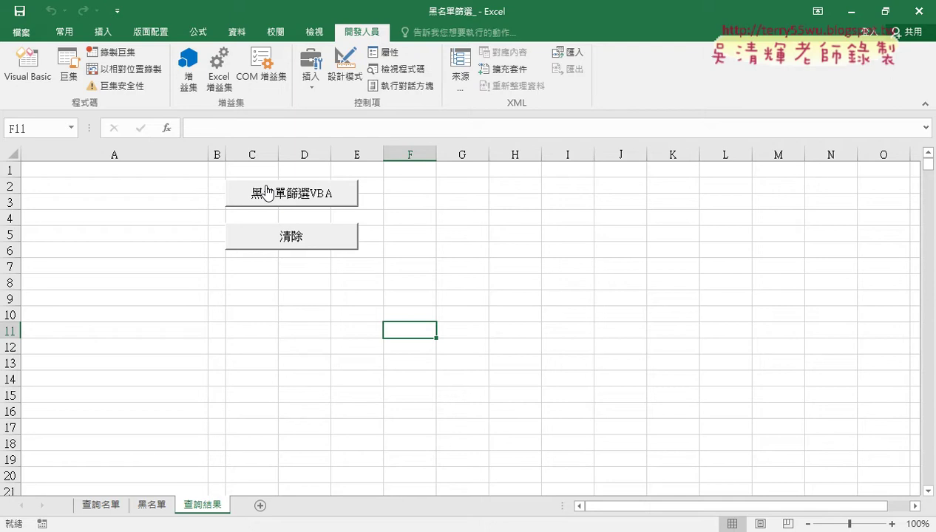
click(266, 189)
mouse_move(225, 515)
mouse_down()
mouse_move(164, 516)
mouse_move(222, 517)
mouse_up()
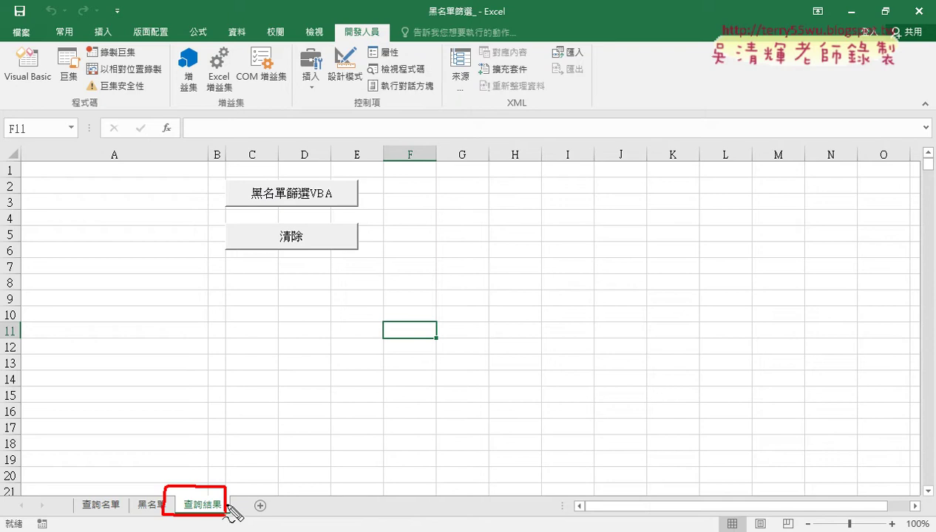
mouse_move(323, 217)
mouse_down()
mouse_move(246, 170)
mouse_move(339, 225)
mouse_up()
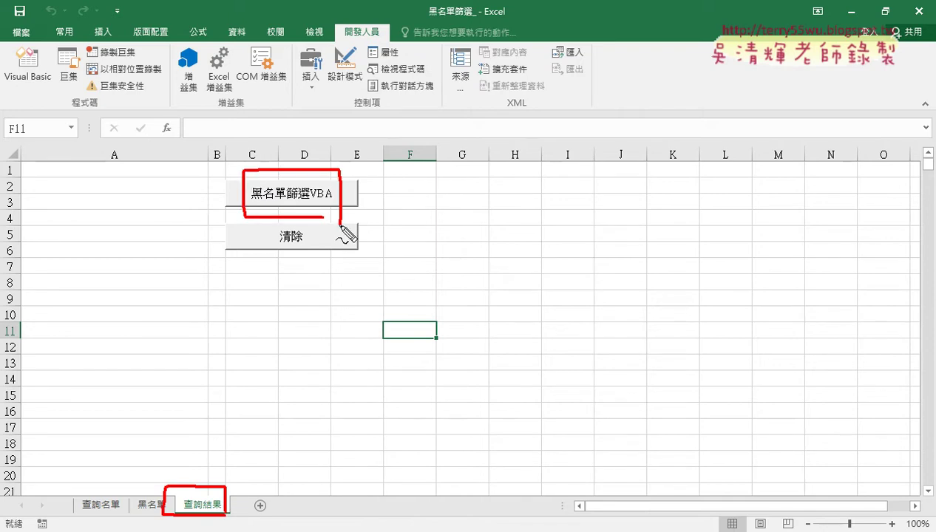
key(Escape)
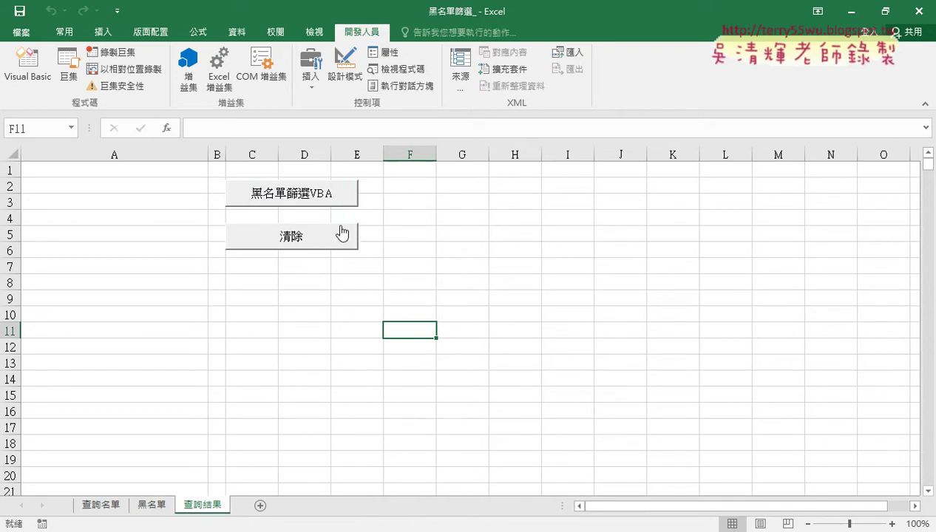
- Clear the flags in column B of 查詢名單 and reopen the macro code from 查詢結果
click(95, 505)
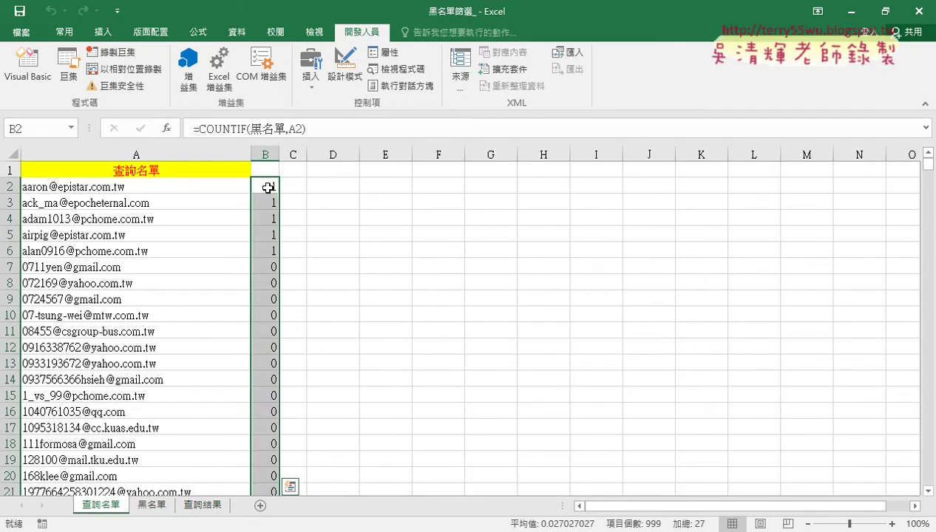
key(Delete)
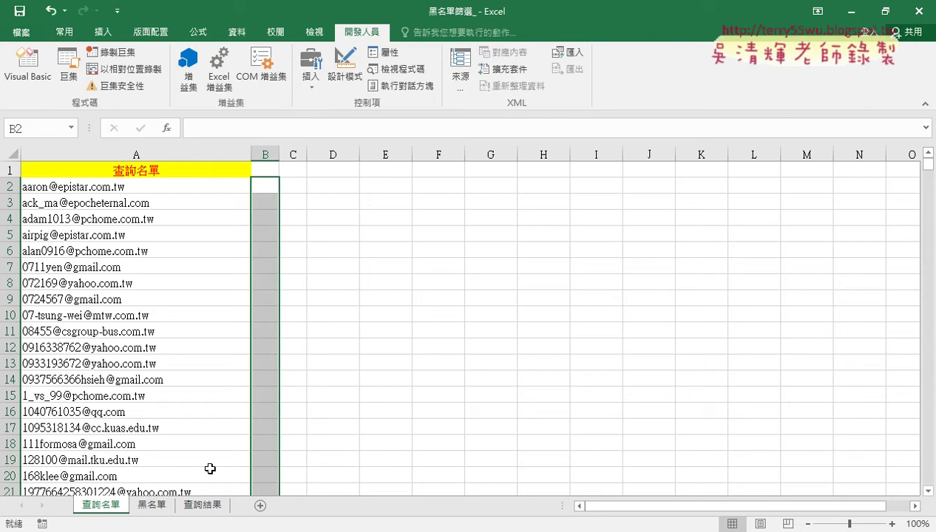
click(209, 509)
click(27, 68)
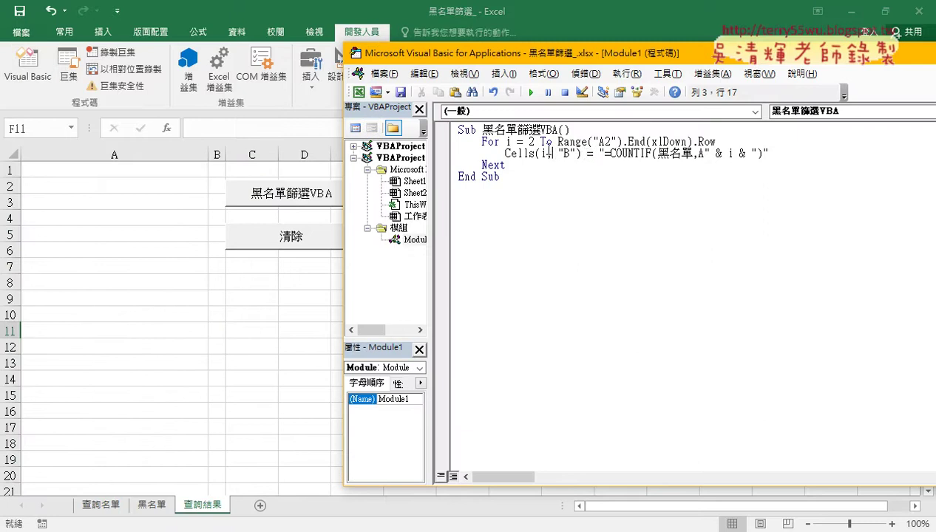
- Halt the running macro with Ctrl+Break and Reset, then delete column B's 0 results
click(596, 153)
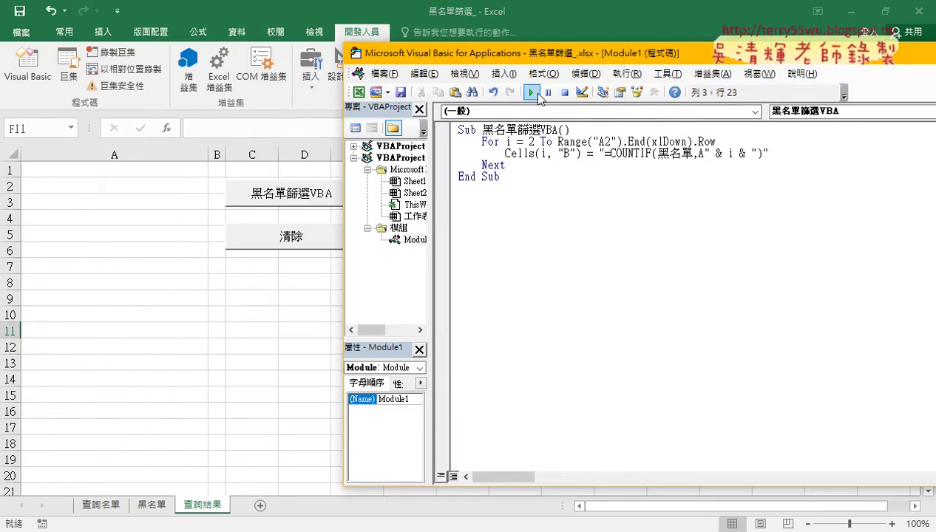
click(537, 94)
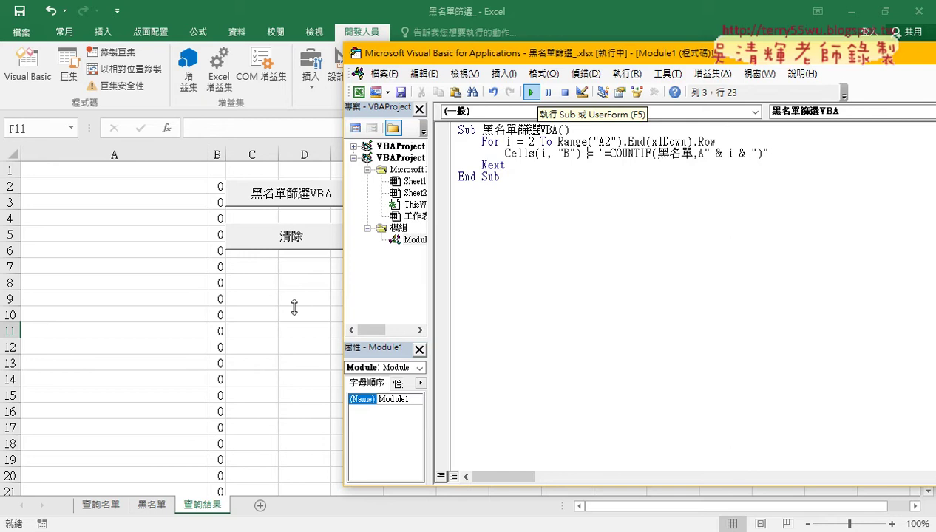
key(ctrl+Break)
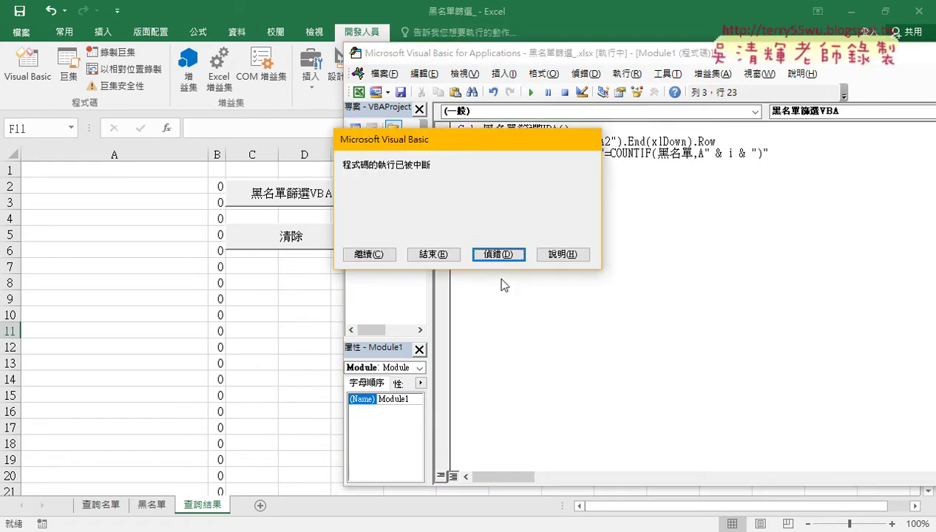
click(497, 255)
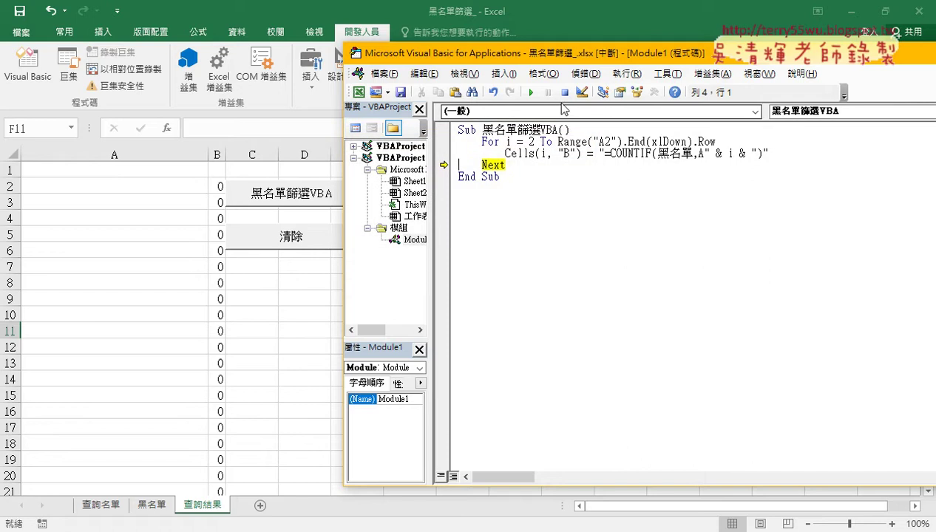
click(564, 92)
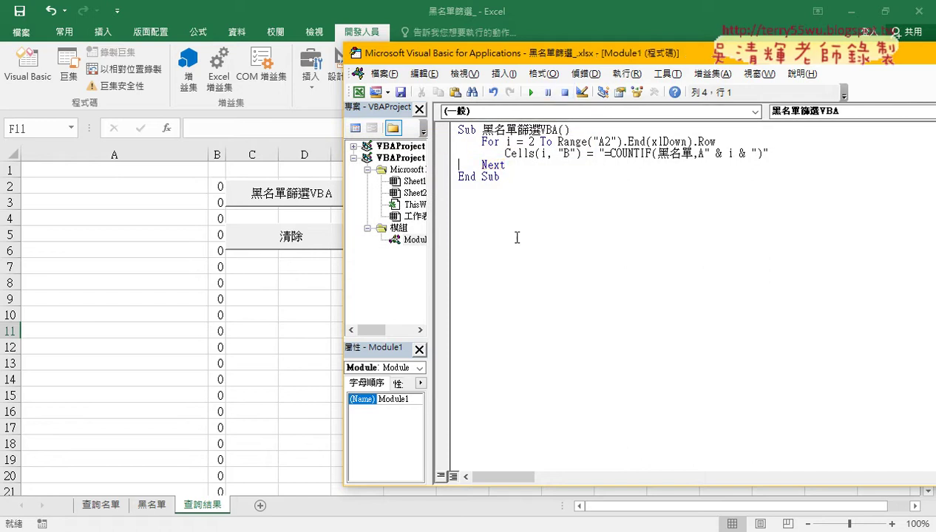
click(213, 153)
key(Delete)
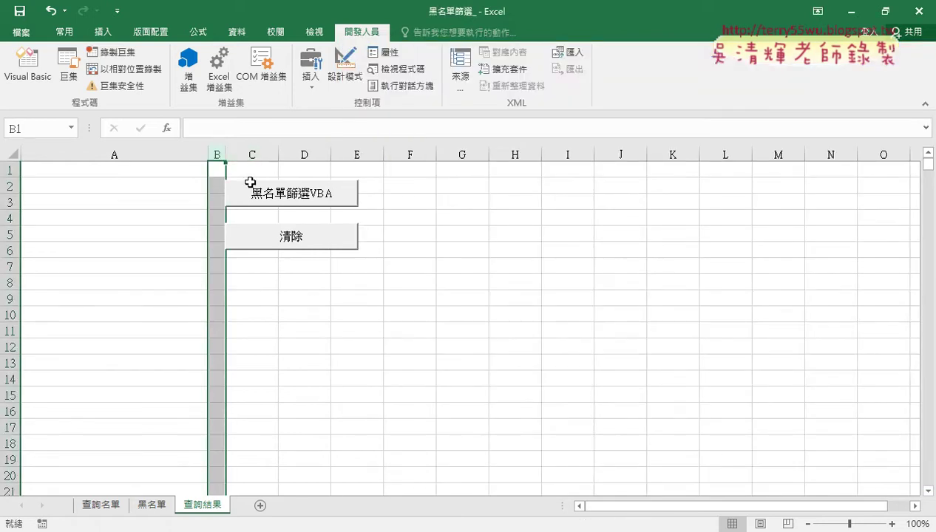
- Mark up the COUNTIF string and Cells(i, "B") target, then select that Cells reference
click(28, 65)
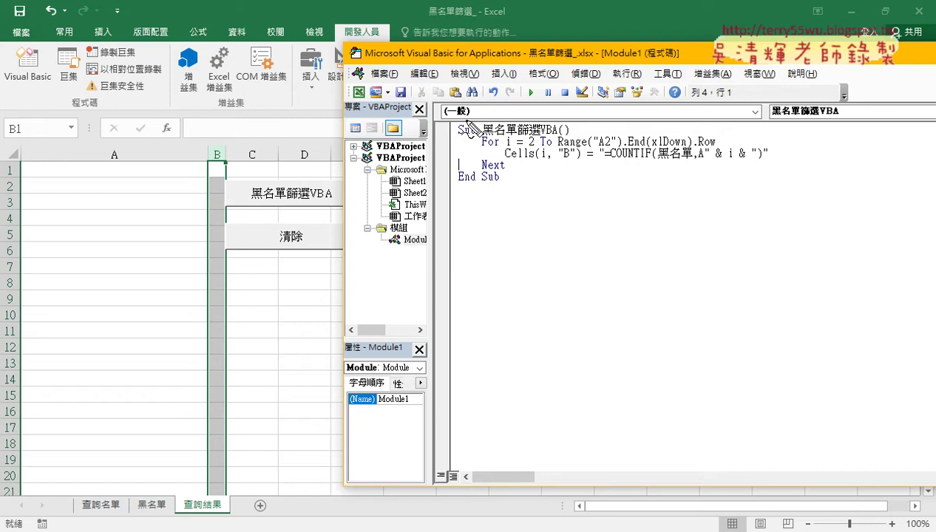
drag(607, 157, 755, 156)
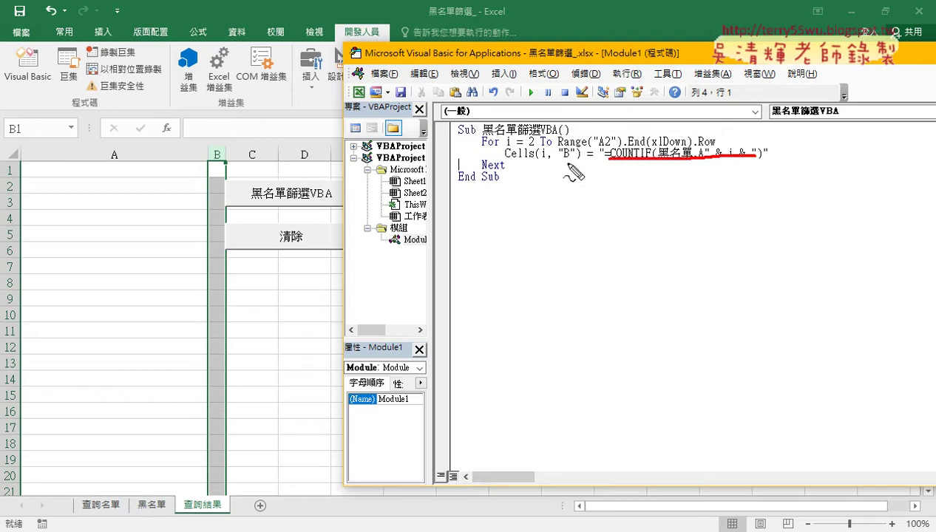
drag(506, 160, 579, 160)
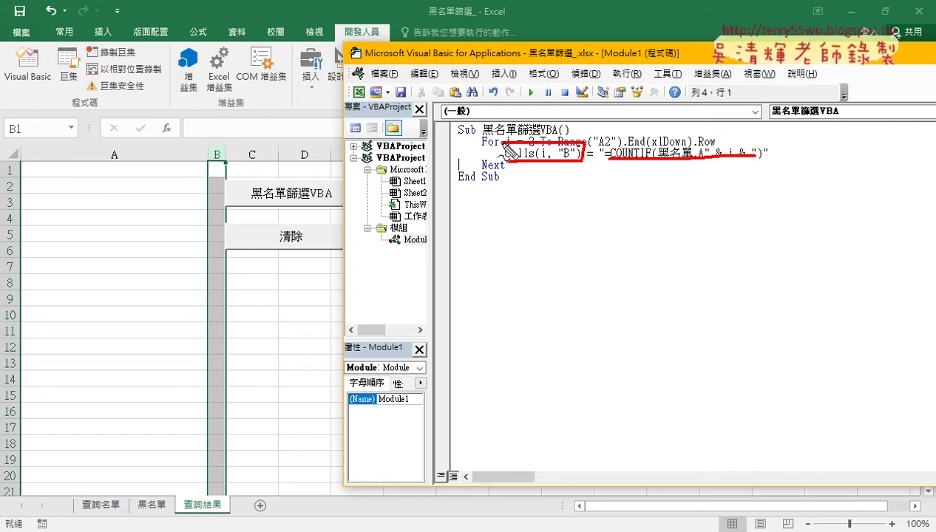
mouse_move(216, 162)
mouse_down()
mouse_move(222, 169)
mouse_move(209, 198)
mouse_up()
mouse_move(237, 526)
mouse_down()
mouse_move(184, 516)
mouse_move(226, 511)
mouse_up()
mouse_move(209, 470)
mouse_down()
mouse_move(209, 457)
mouse_move(98, 517)
mouse_move(129, 491)
mouse_move(114, 526)
mouse_up()
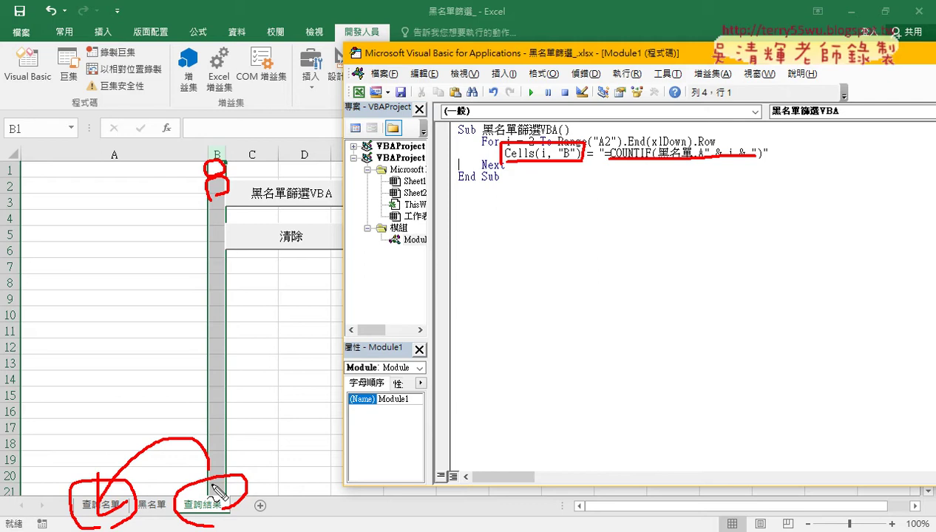
key(Escape)
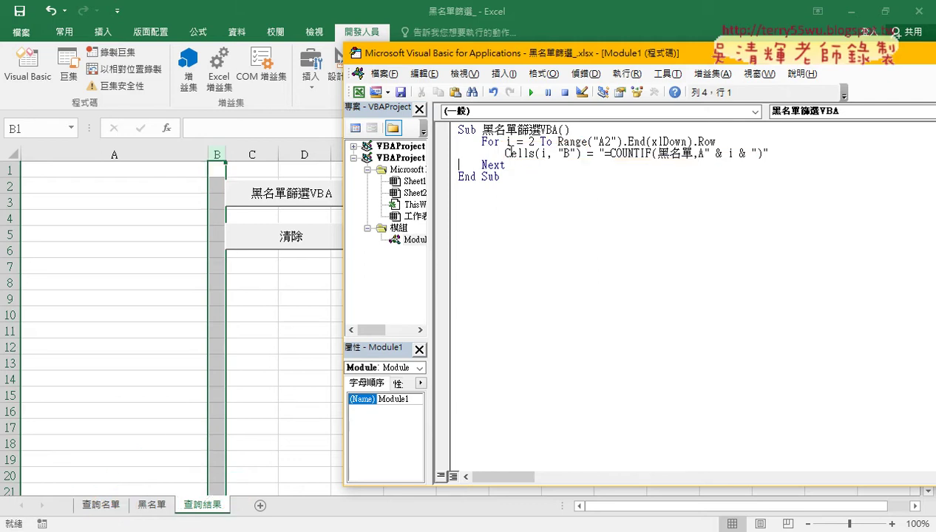
drag(504, 153, 581, 153)
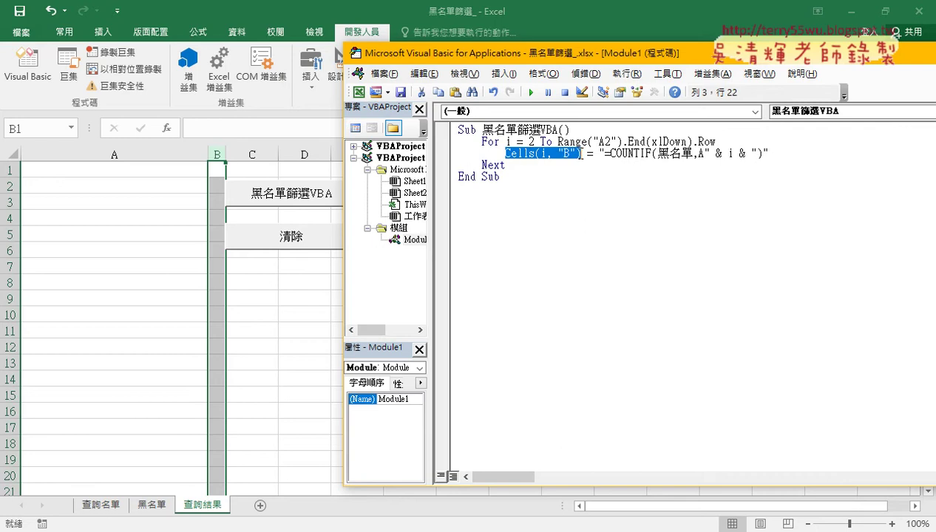
- Prefix the loop's Cells reference with Sheets("查詢名單"). so it reads Sheets("查詢名單").Cells(i, "B")
click(508, 154)
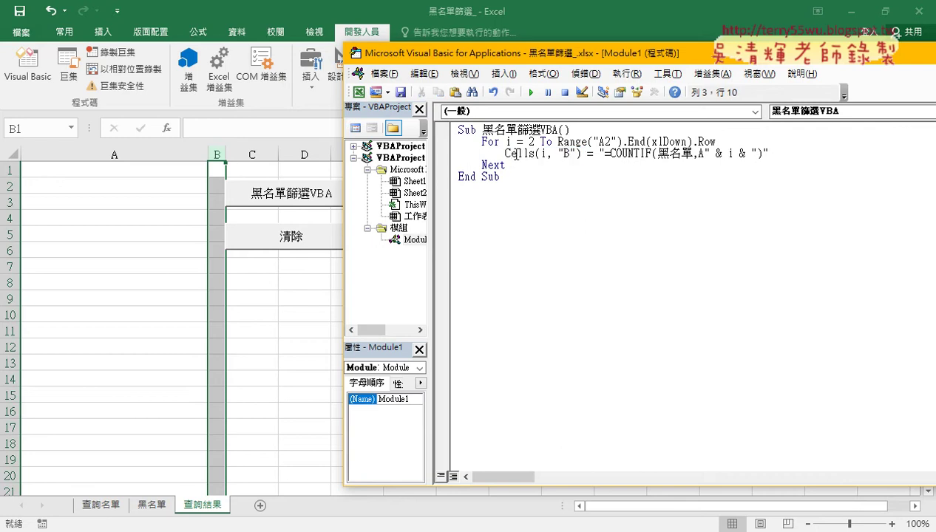
click(505, 153)
text(shee)
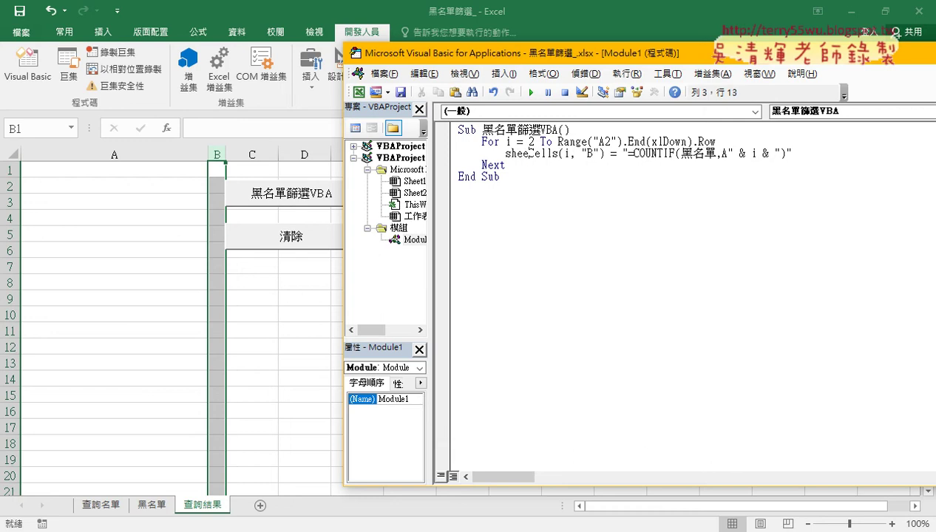
text(ts())
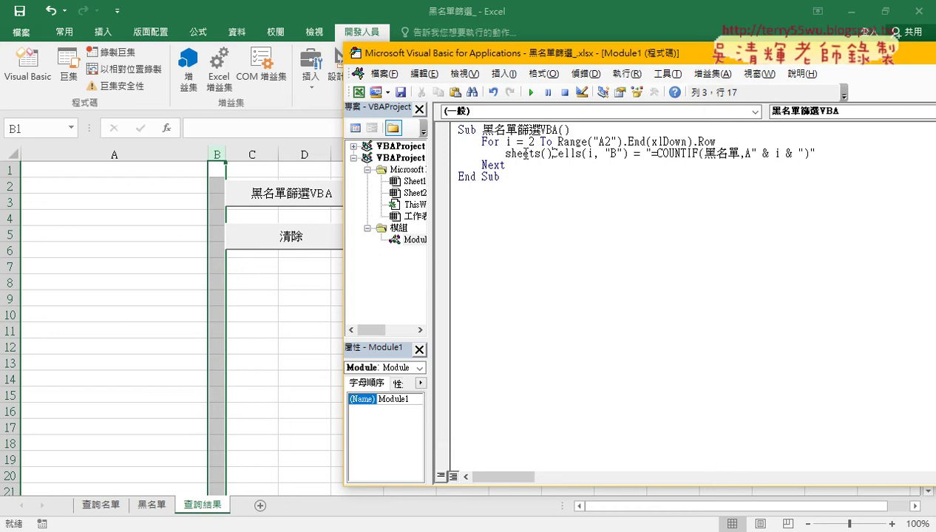
text(.)
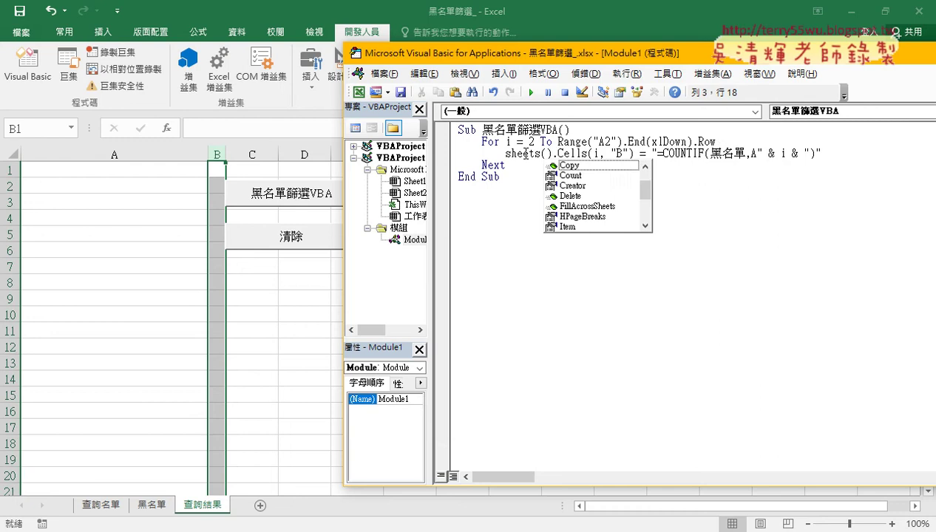
key(Left)
key(Left)
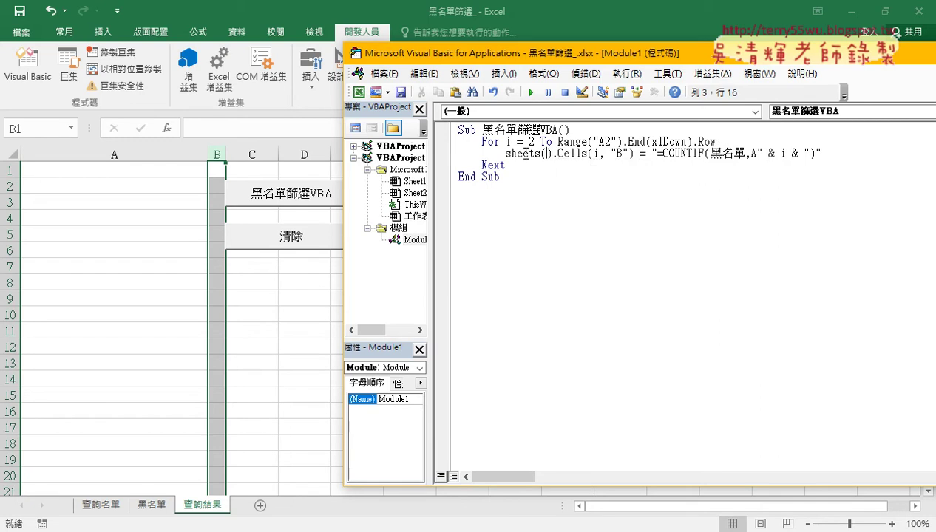
text("")
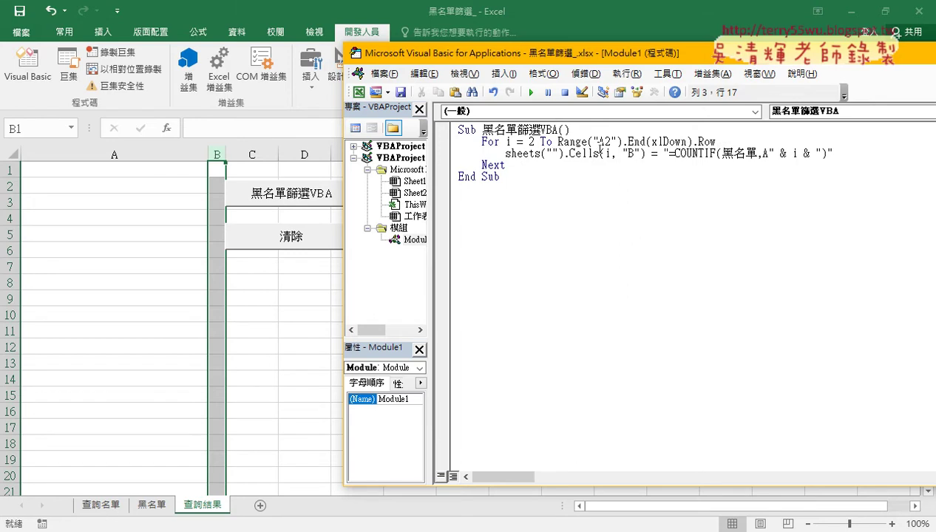
text(查)
text(ㄒ)
text(詢)
text(ㄇㄧ)
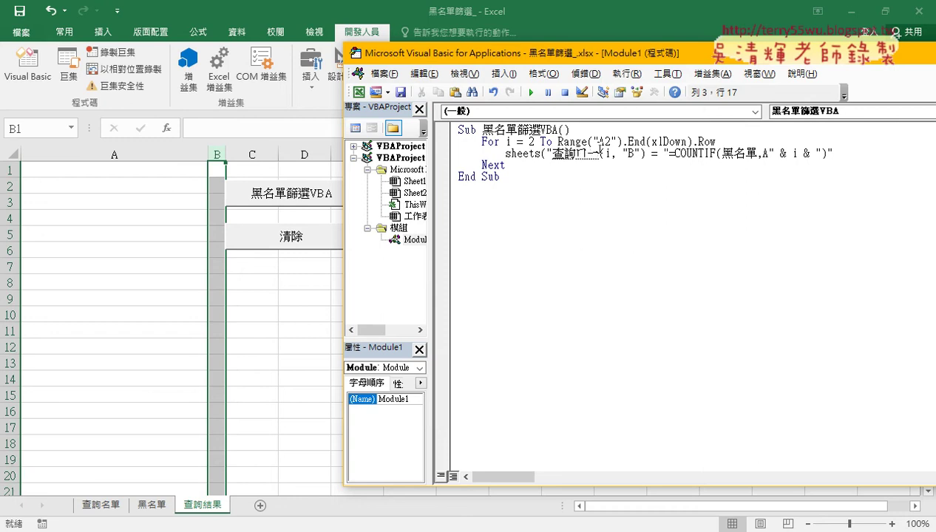
text(名單").Cells)
click(638, 198)
drag(618, 153, 505, 154)
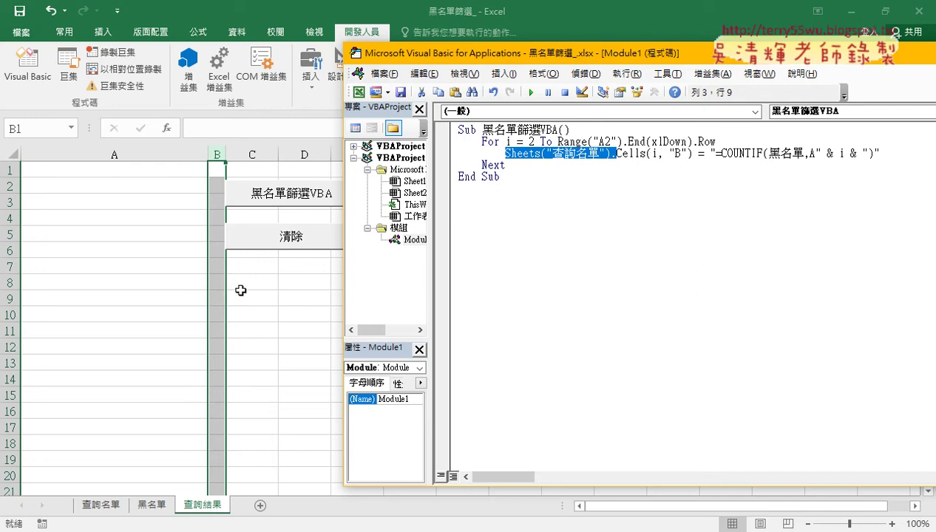
- Confirm the 查詢名單 sheet tab name, then run the blacklist macro from the code
click(102, 506)
click(201, 505)
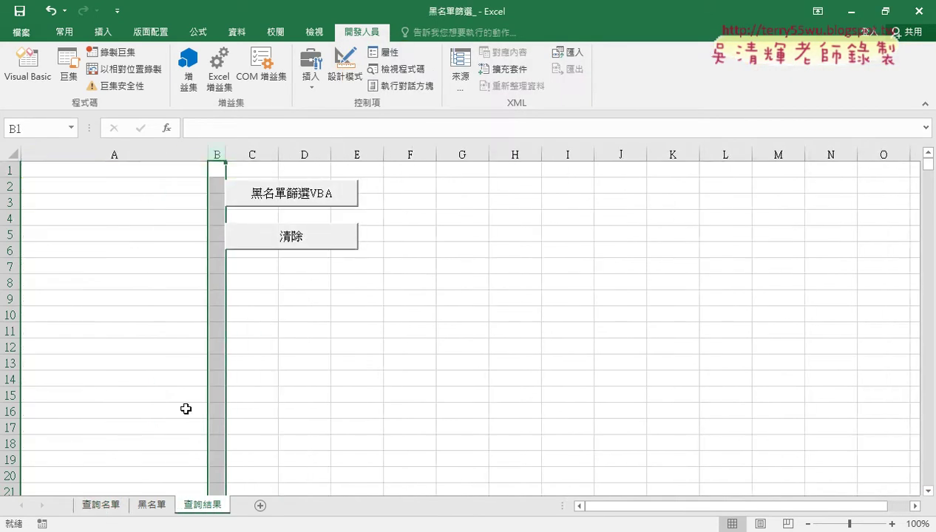
click(28, 65)
key(Down)
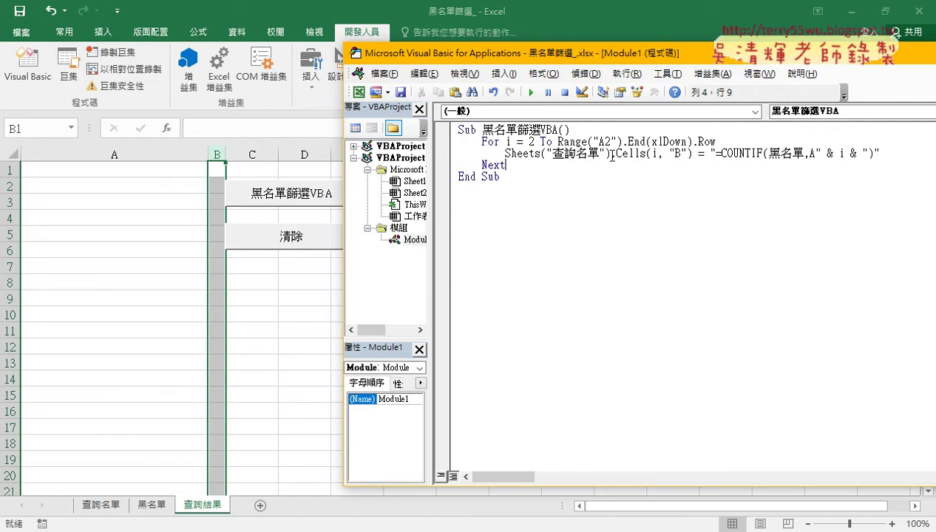
click(618, 153)
click(531, 92)
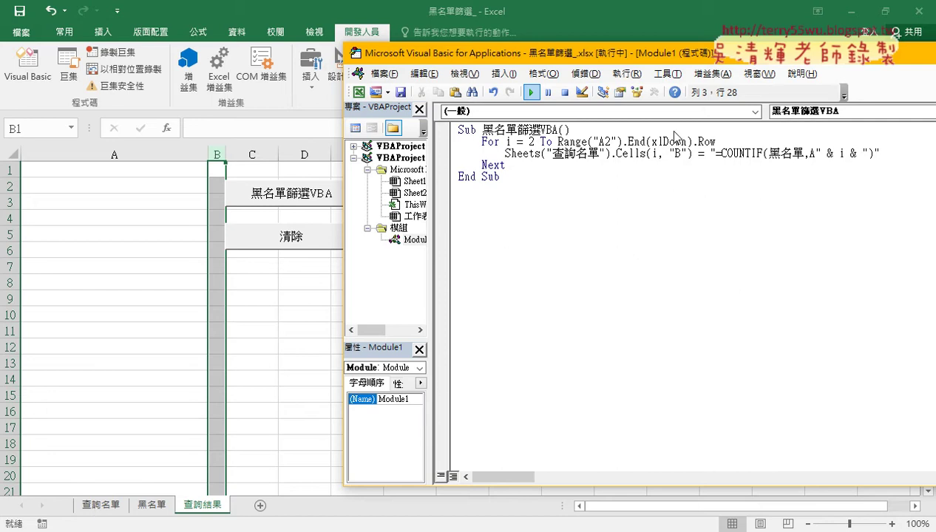
- Break into the running macro with Ctrl+Break and test the end-row lookup with Ctrl+Down from A2
key(ctrl+Break)
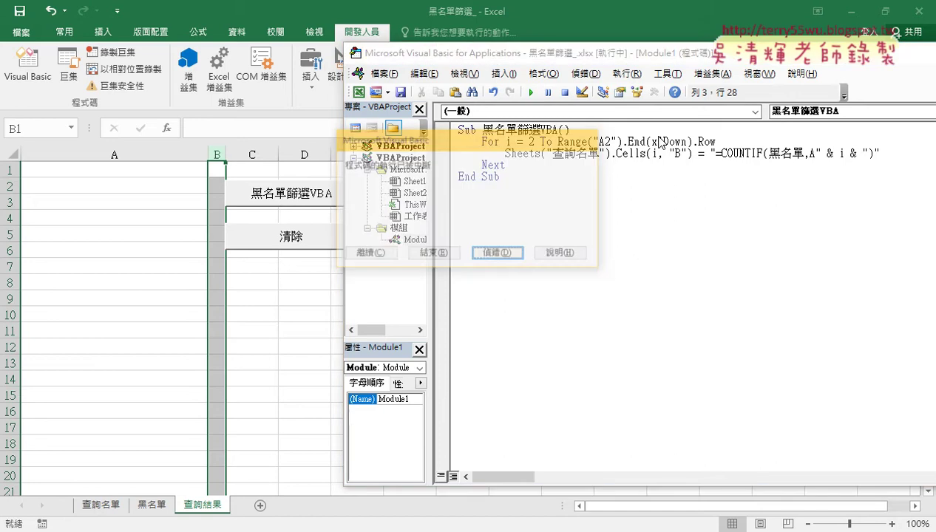
click(507, 253)
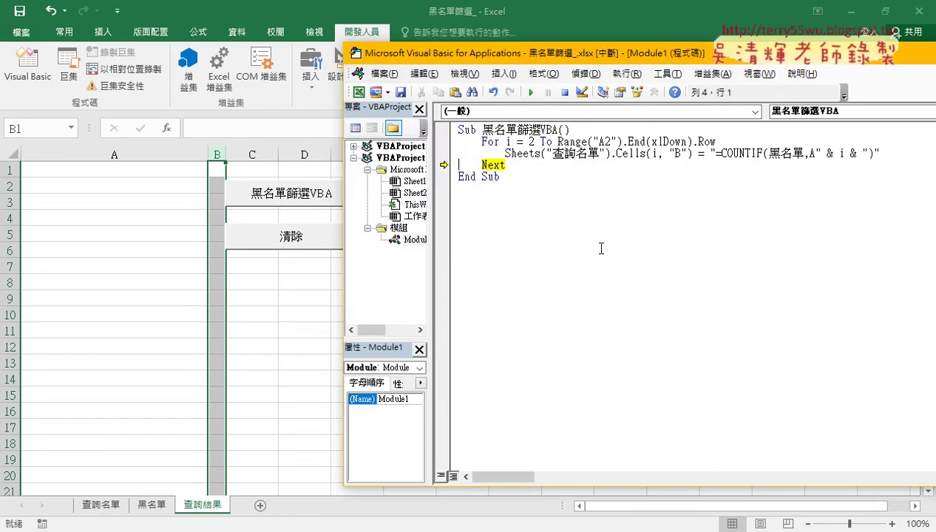
click(597, 241)
drag(551, 142, 740, 143)
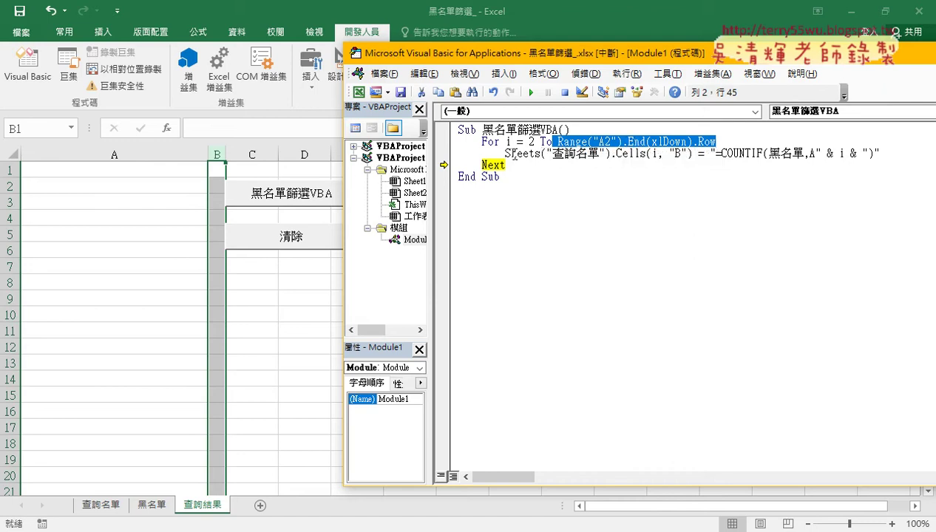
click(135, 186)
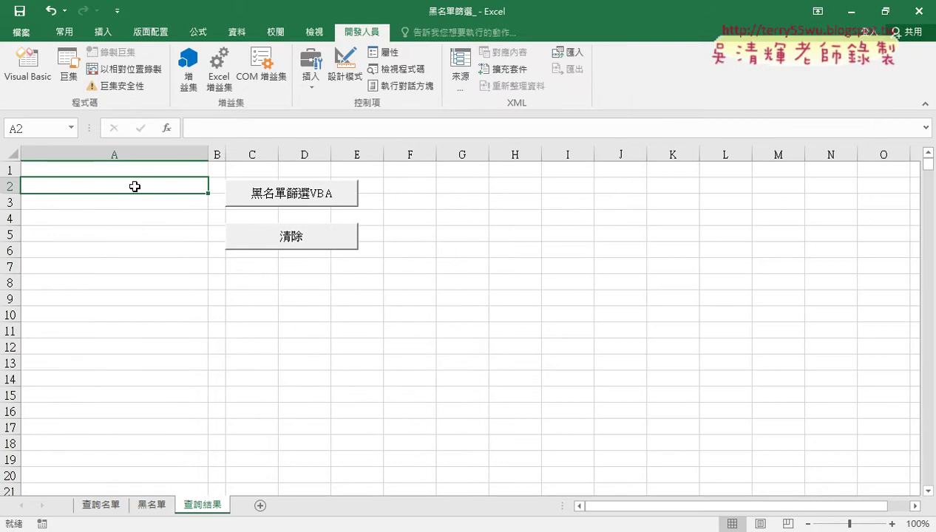
key(ctrl+Down)
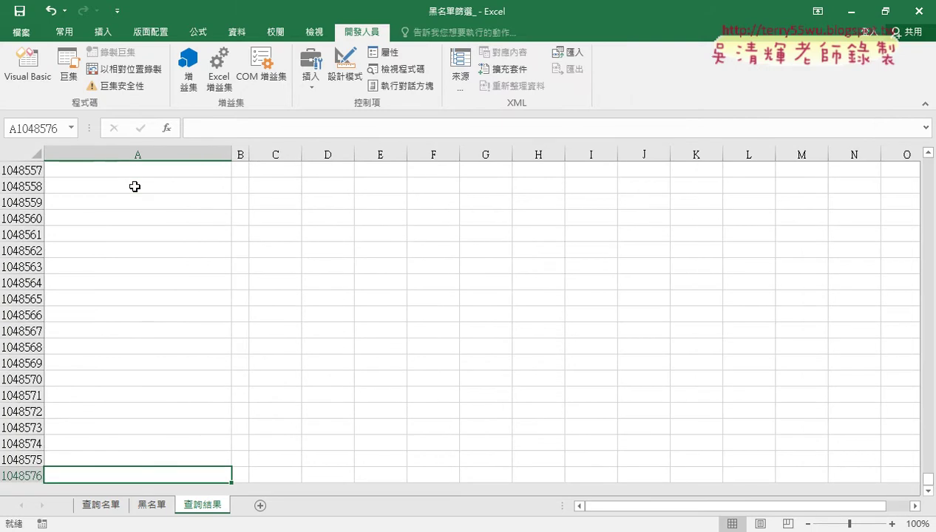
- Delete the COUNTIF flags from column B of 查詢名單 and go back to the COUNTIF line
click(28, 66)
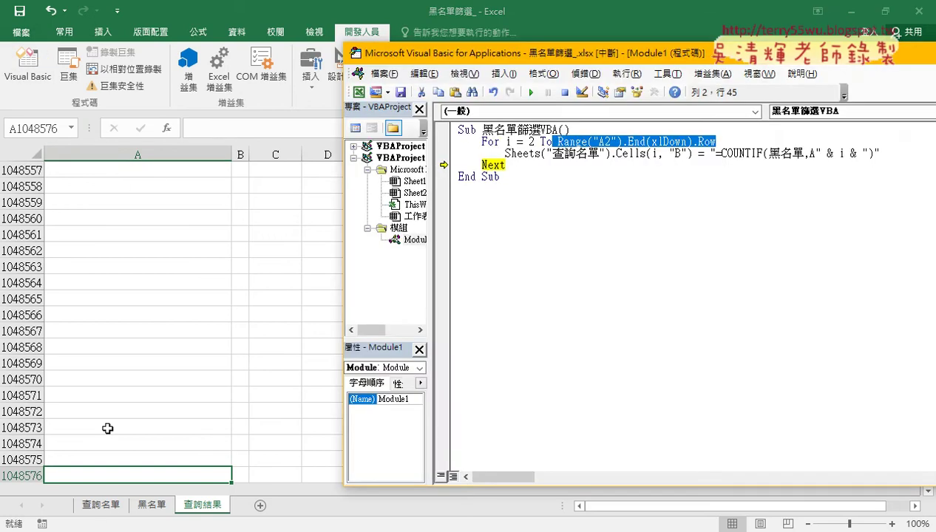
click(102, 505)
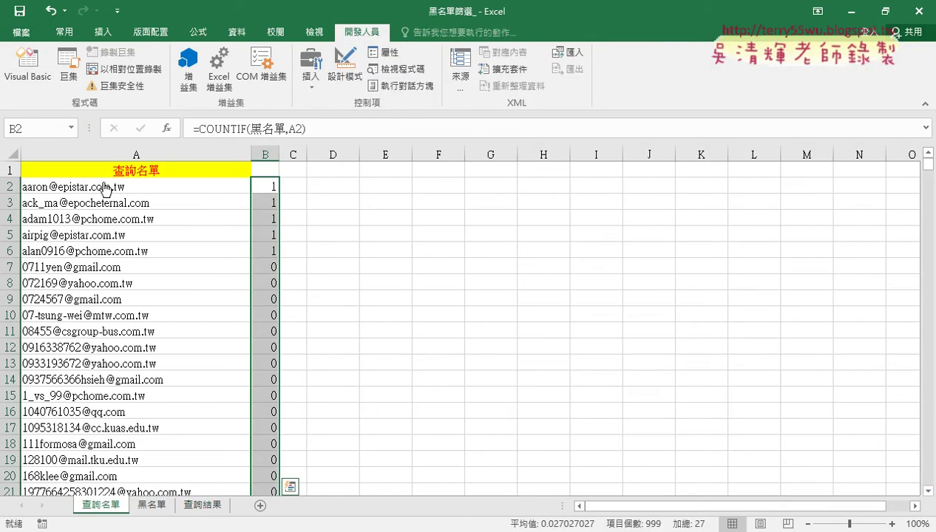
key(Delete)
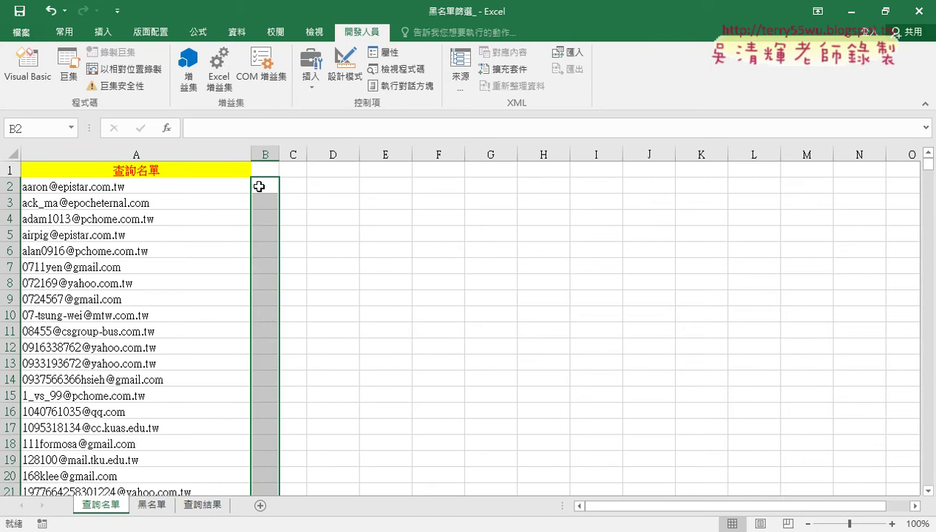
click(28, 67)
click(618, 154)
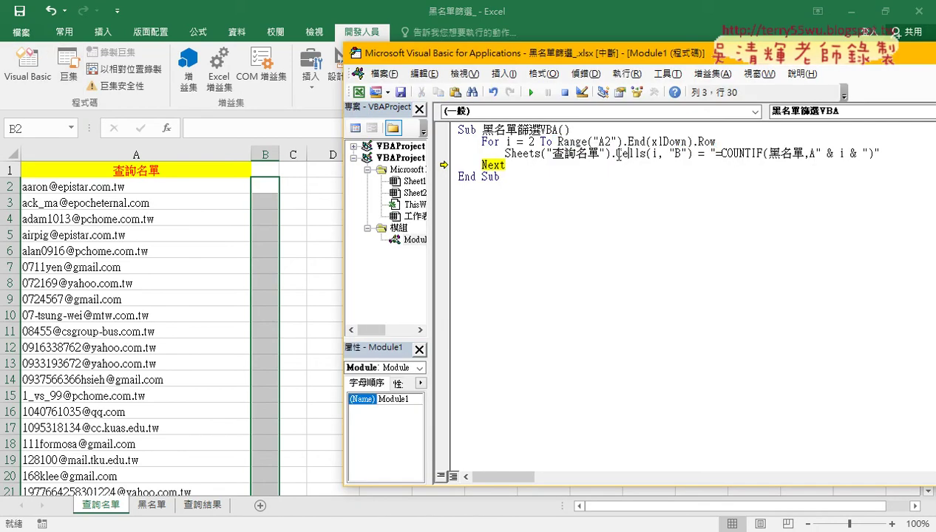
- Copy the Sheets("查詢名單"). qualifier in front of Range("A2").End(xlDown).Row on the For line
drag(617, 154, 505, 153)
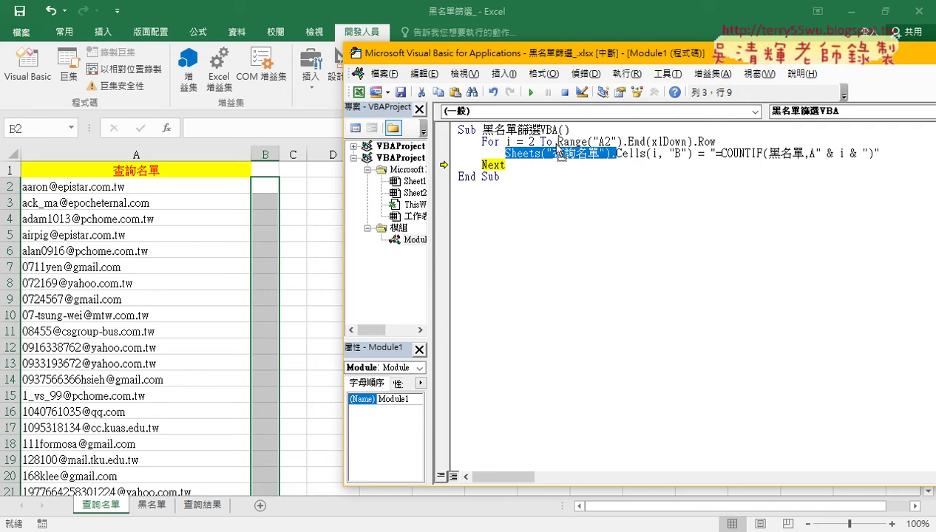
drag(557, 147, 841, 142)
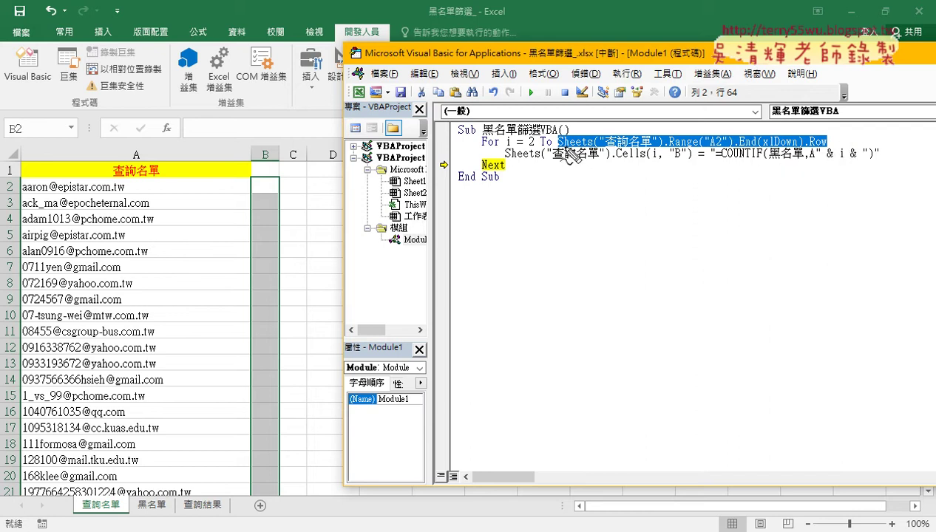
drag(559, 148, 662, 146)
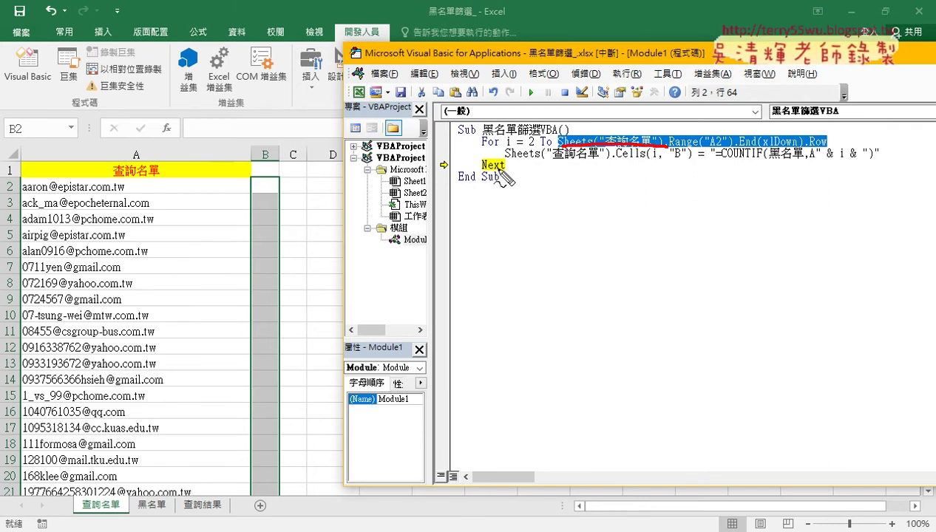
drag(504, 162, 611, 164)
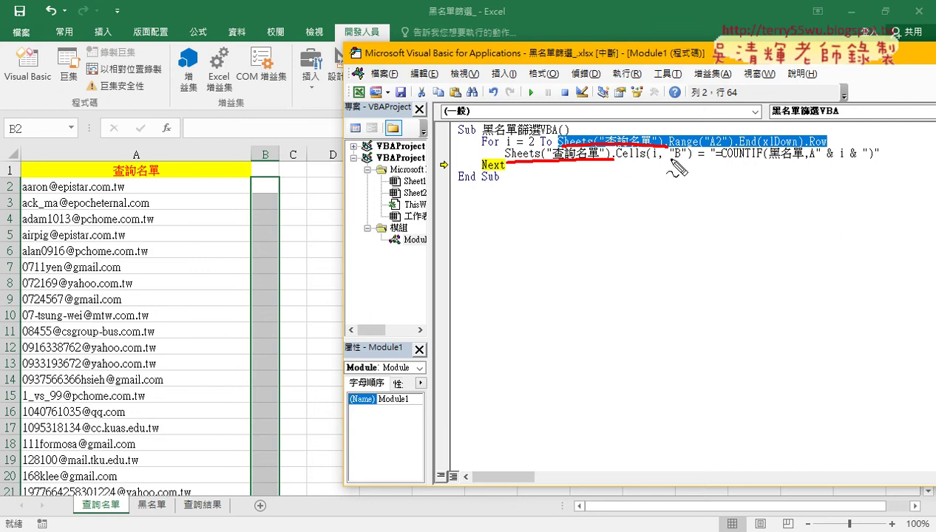
key(Escape)
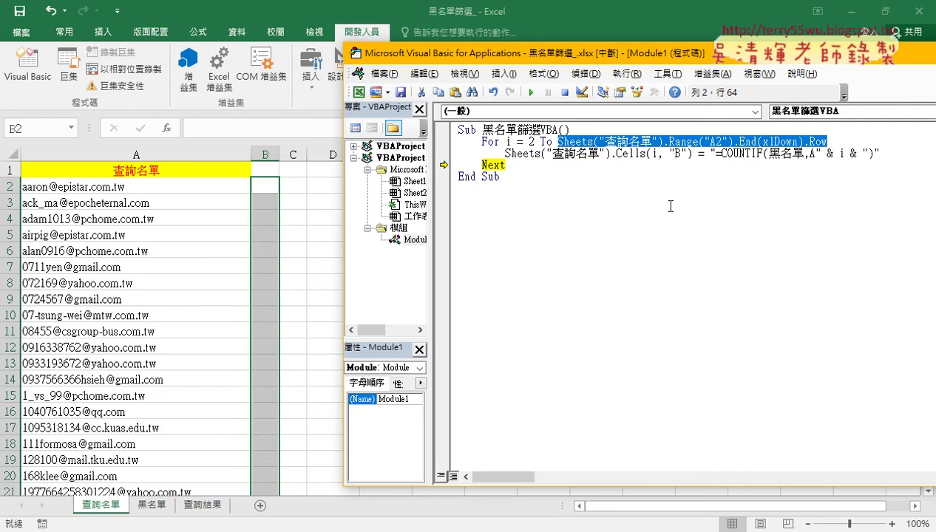
- On the 黑名單 sheet, select the blacklist from A2 down to its last entry
click(161, 504)
scroll(202, 365, up, 1)
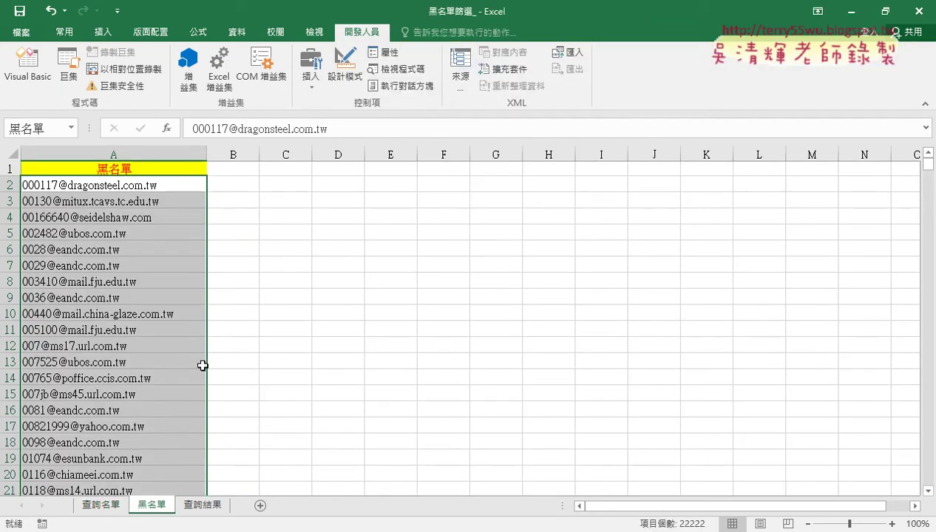
click(131, 185)
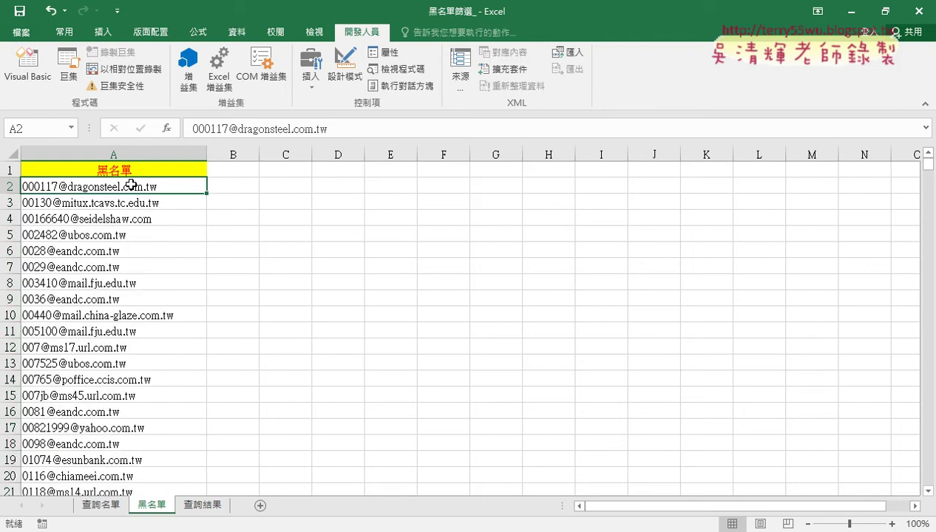
key(ctrl+shift+Down)
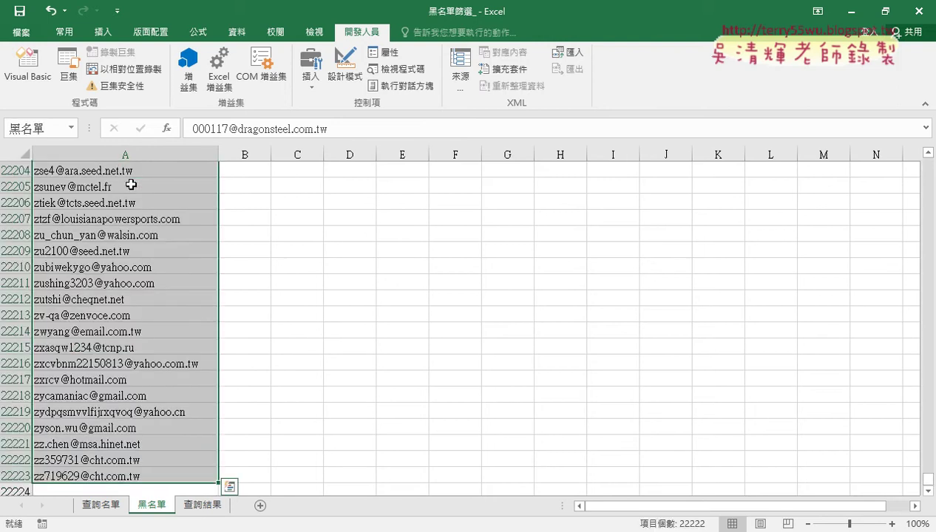
- Check in Name Manager that 黑名單 refers to A2:A22223, then select B2 on 查詢名單
click(48, 130)
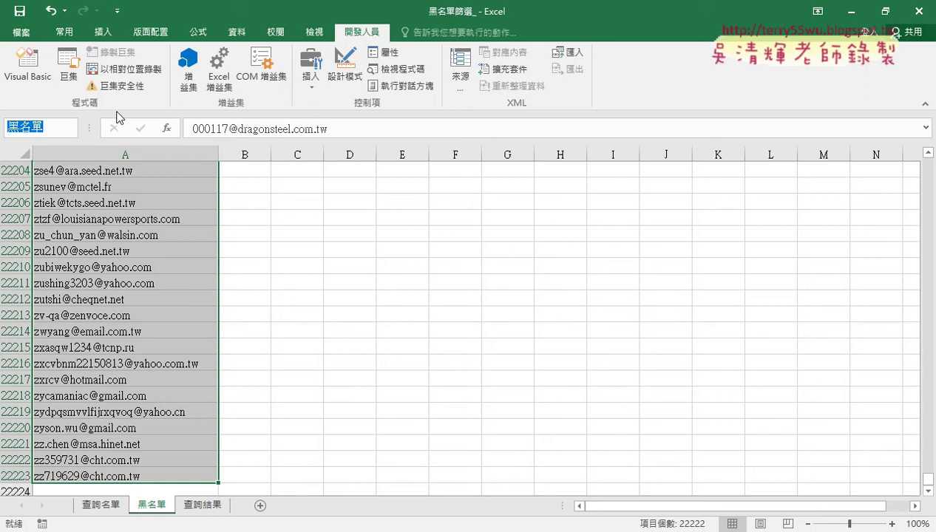
click(209, 33)
click(380, 81)
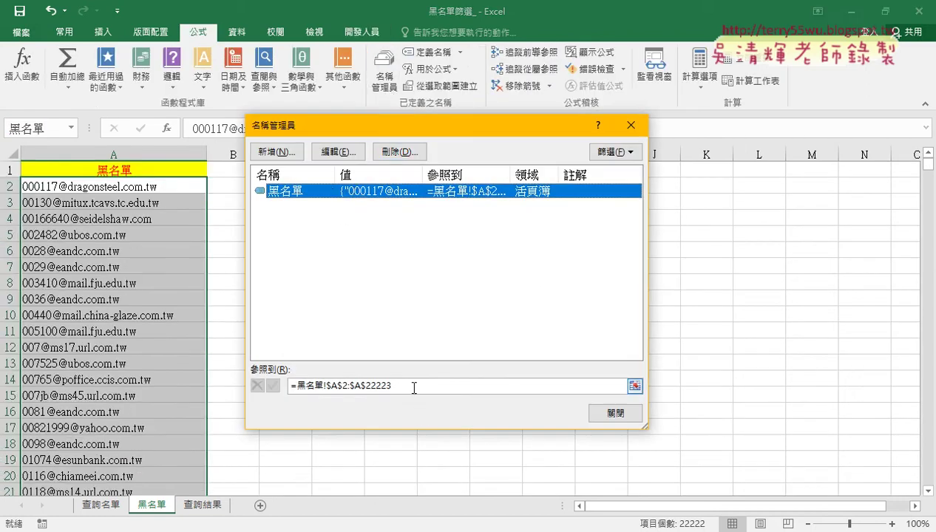
drag(391, 384, 288, 384)
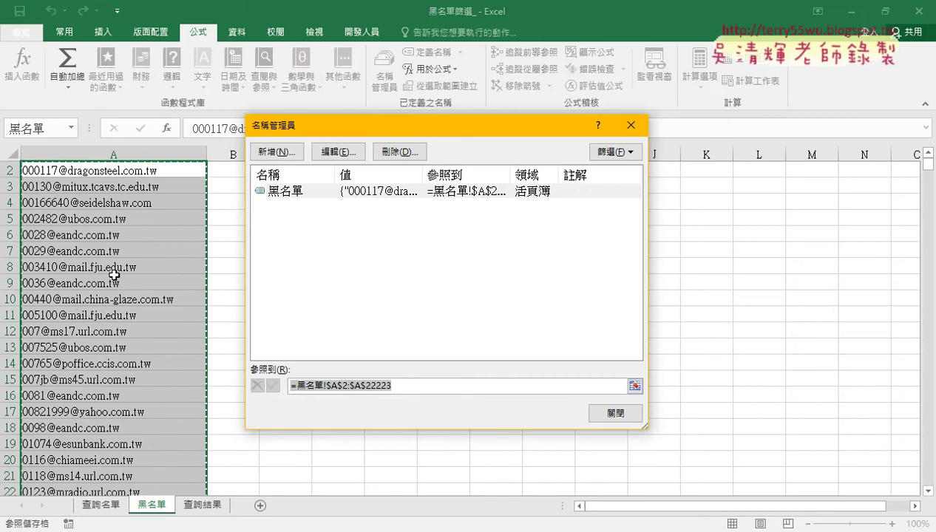
click(627, 414)
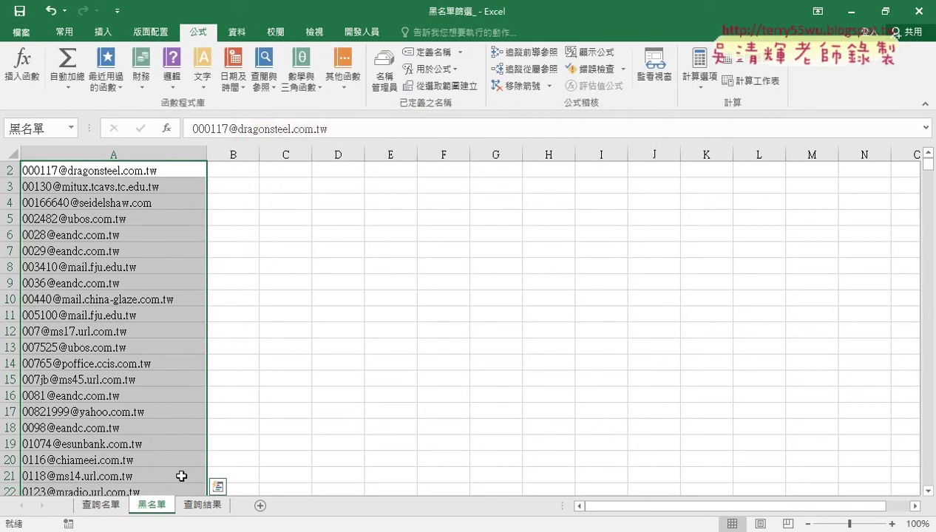
click(100, 505)
drag(269, 187, 268, 219)
click(268, 186)
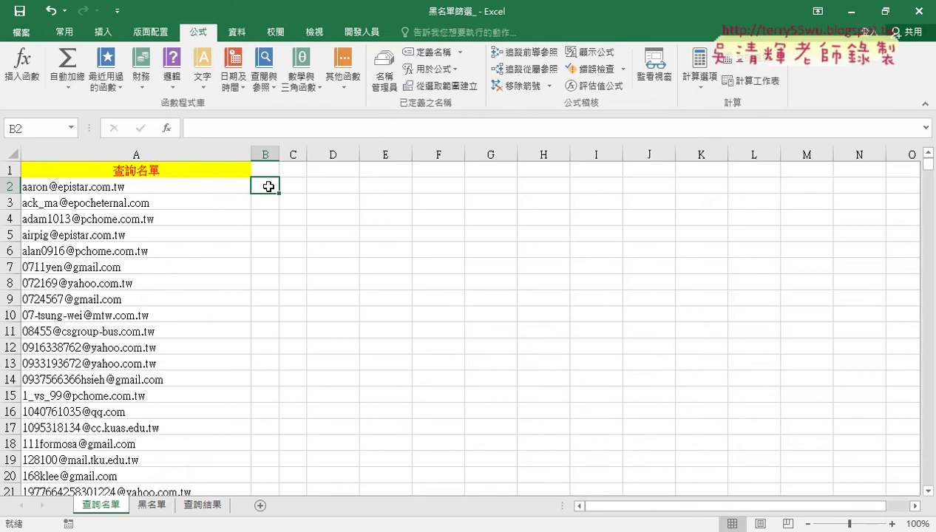
- Dismiss the break-mode warning on 查詢結果 and reset the macro in the VBA editor
click(201, 505)
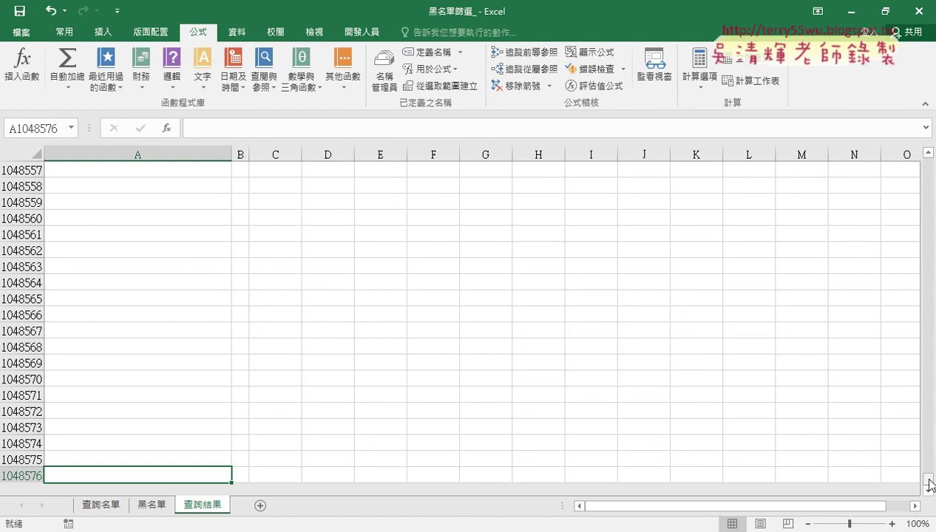
drag(930, 484, 927, 155)
click(314, 194)
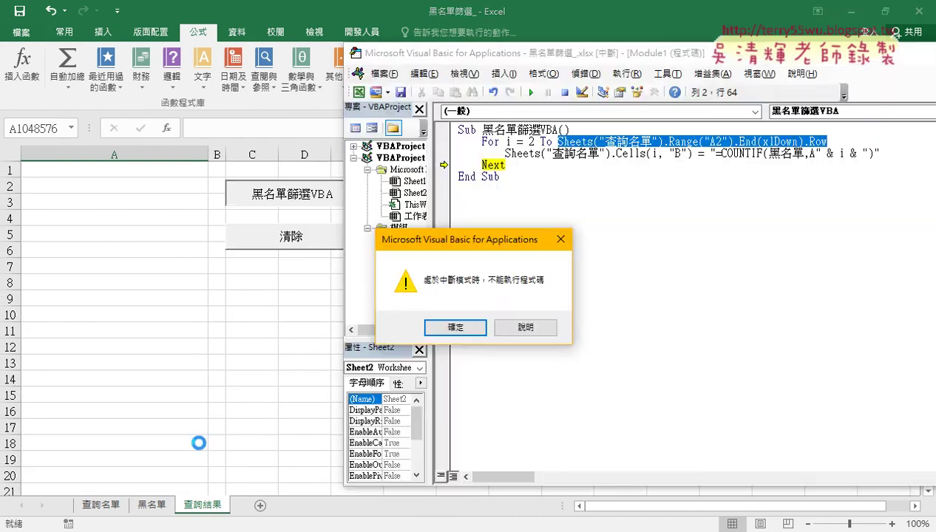
click(455, 327)
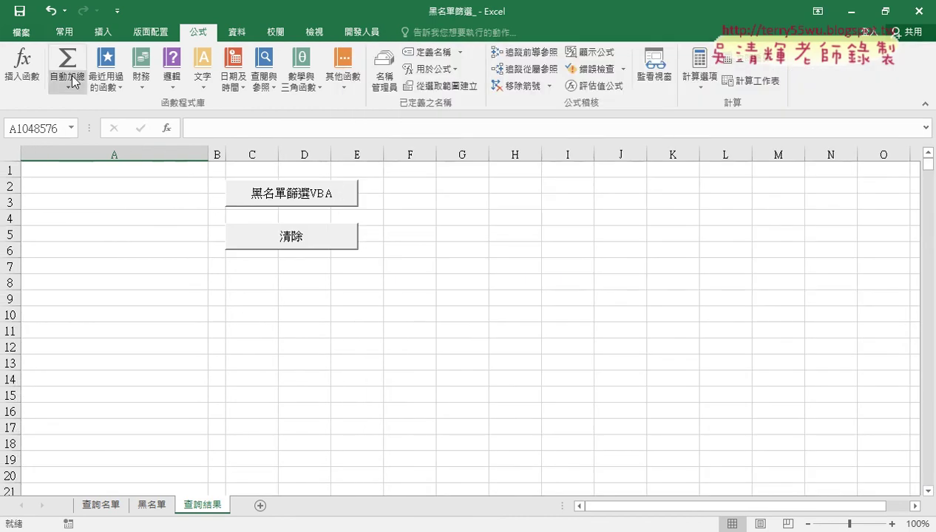
click(361, 32)
click(27, 67)
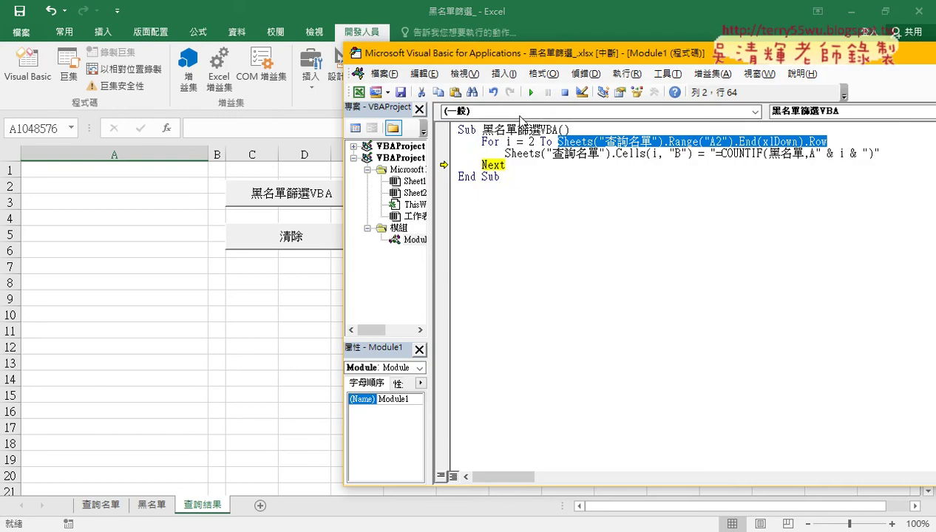
click(564, 92)
- Run 黑名單篩選VBA and verify 查詢名單 column B holds 1/0 COUNTIF flags
click(528, 141)
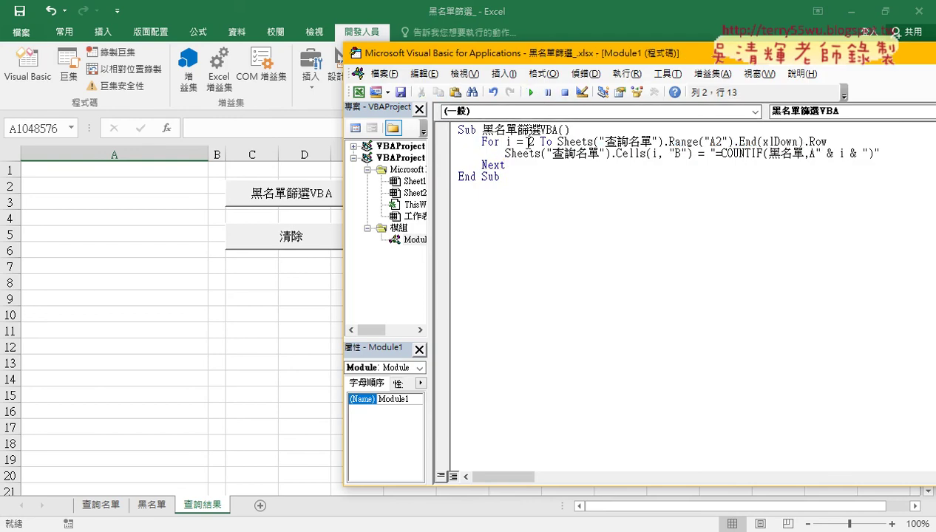
click(530, 93)
click(99, 505)
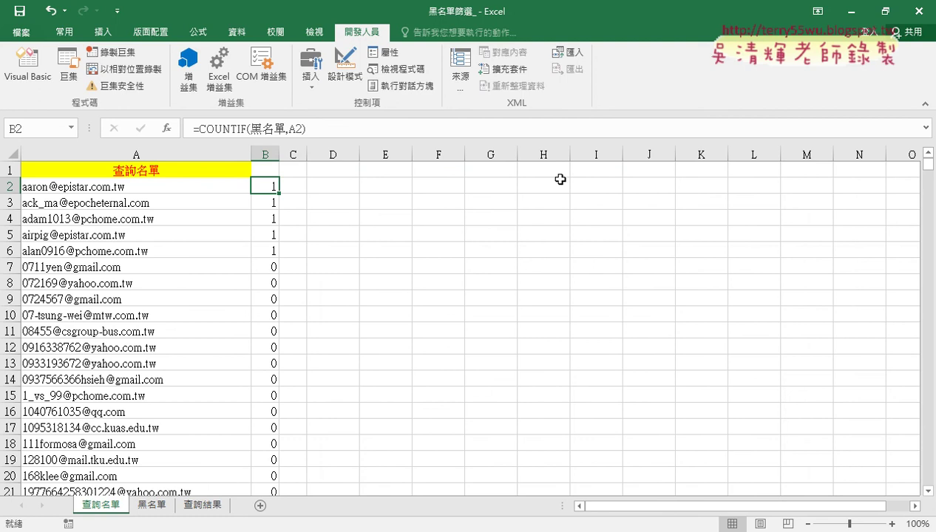
click(202, 507)
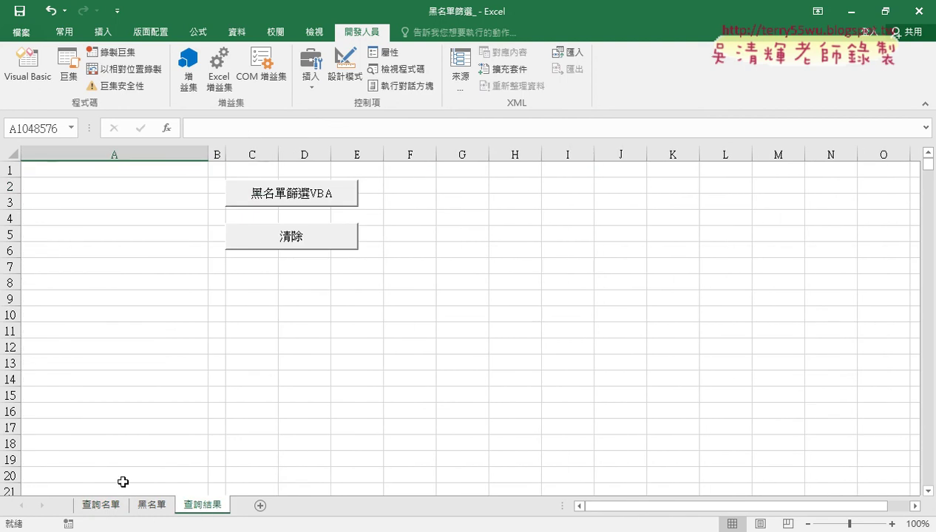
click(28, 67)
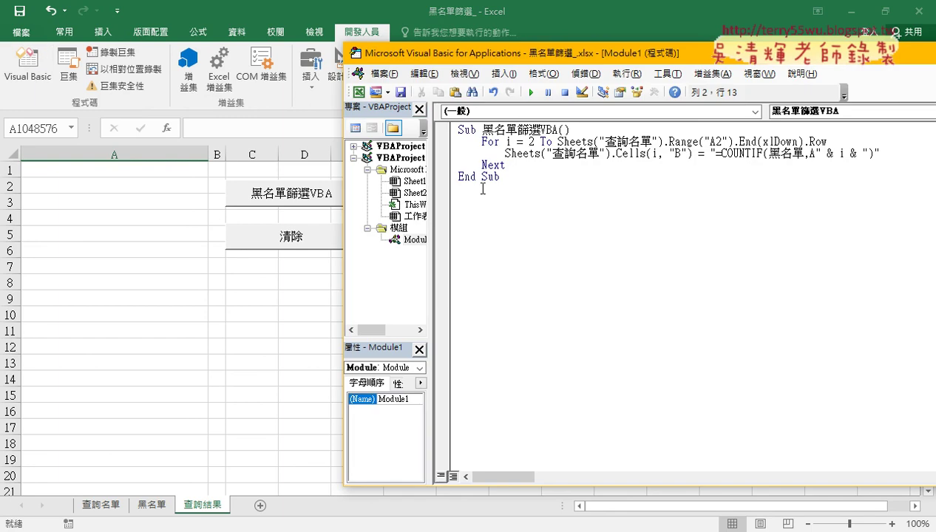
click(548, 179)
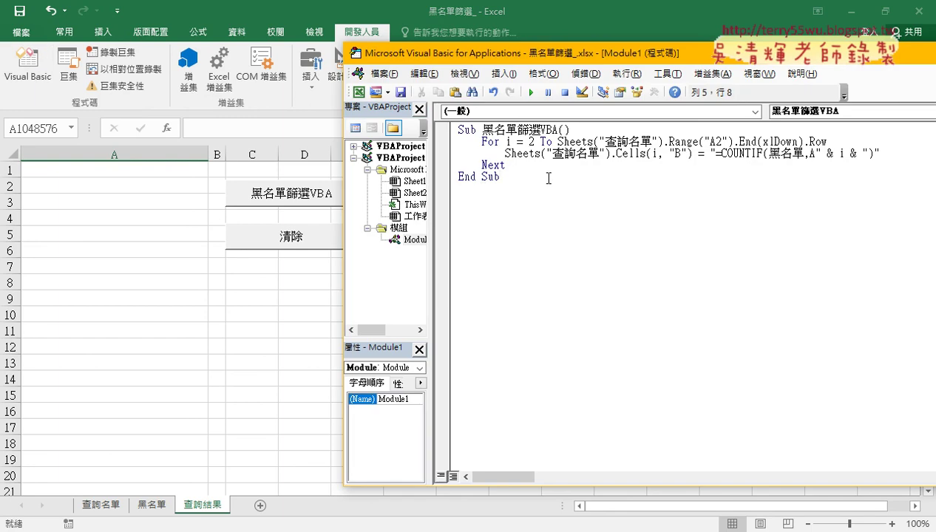